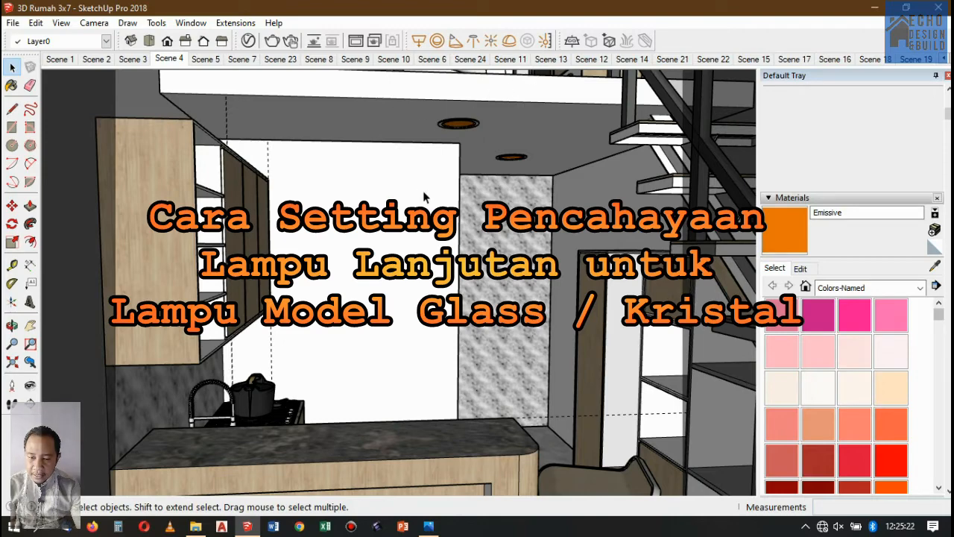
scroll(400, 187, "down", 4)
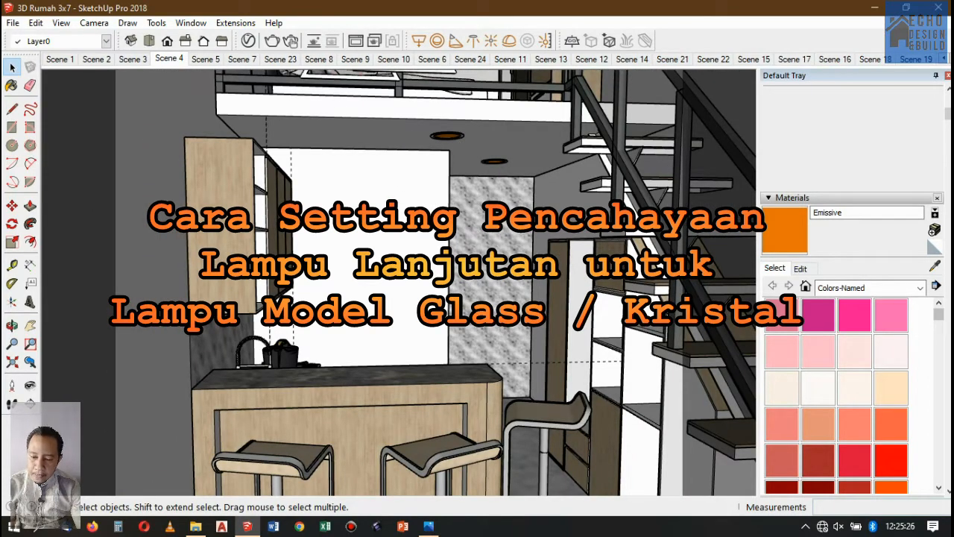
scroll(309, 287, "up", 5)
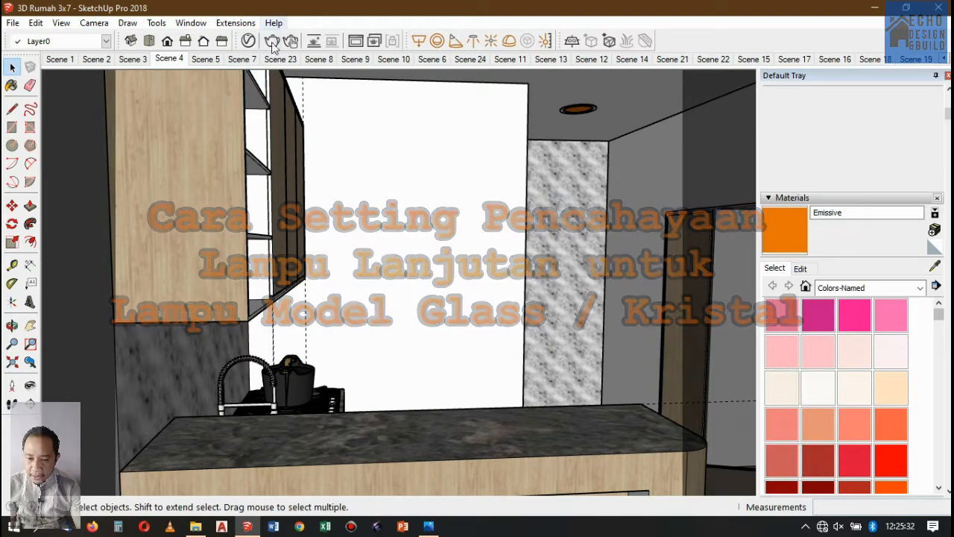
scroll(207, 110, "down", 3)
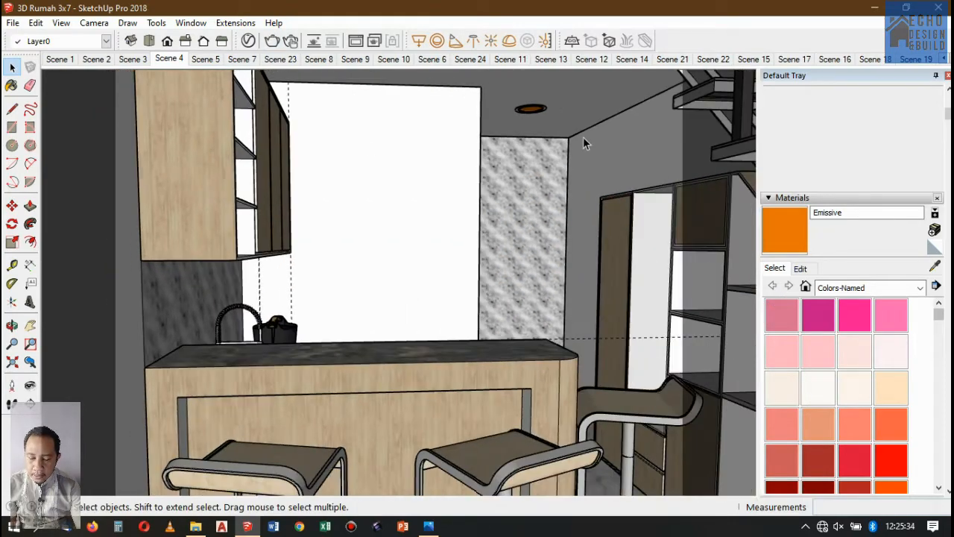
scroll(583, 142, "up", 1)
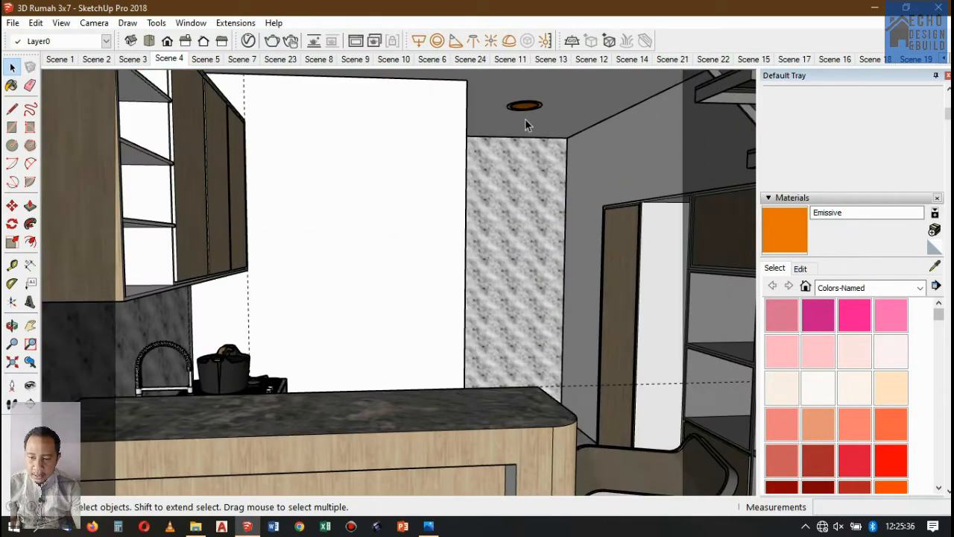
- Review the V-Ray raytrace and render output settings, and look at the example render of the kitchen and stairs
left_click(248, 40)
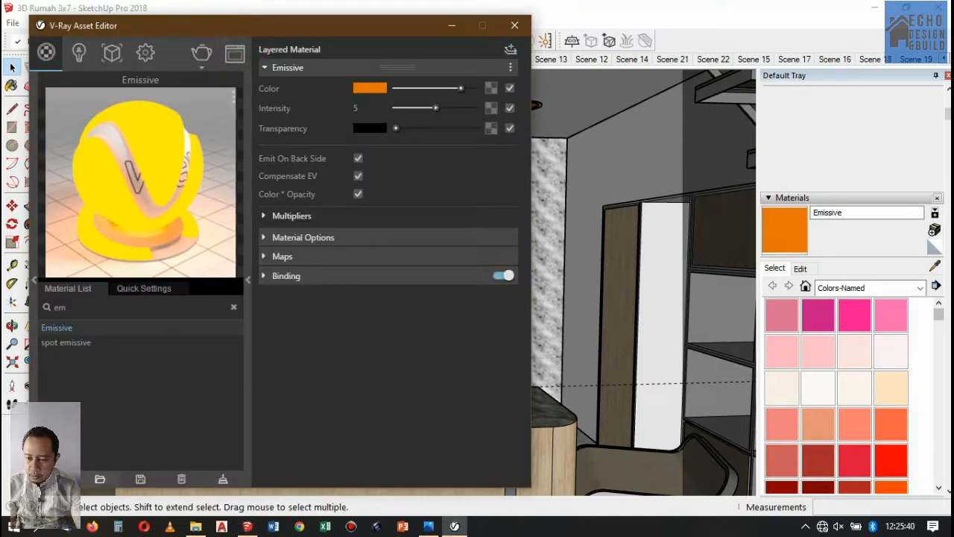
left_click(145, 54)
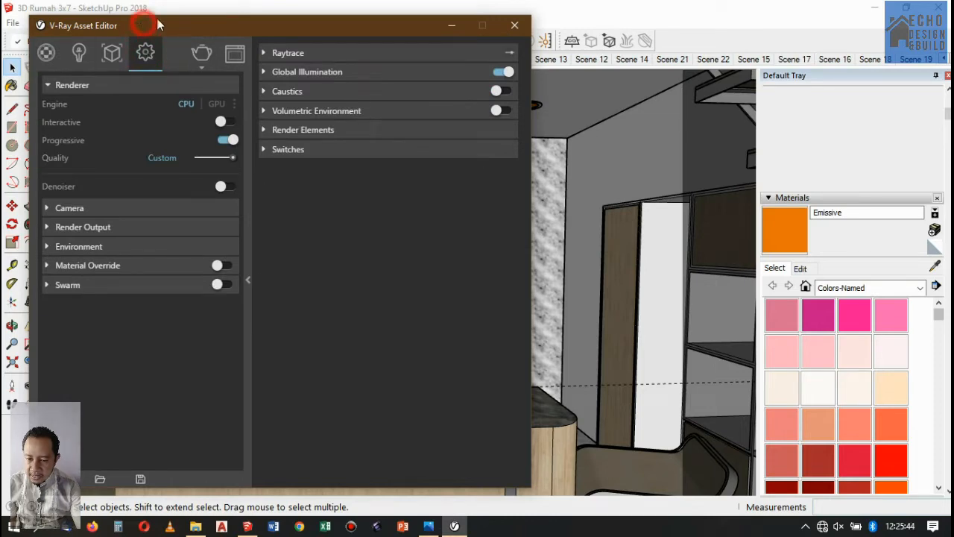
left_click_drag(156, 21, 243, 29)
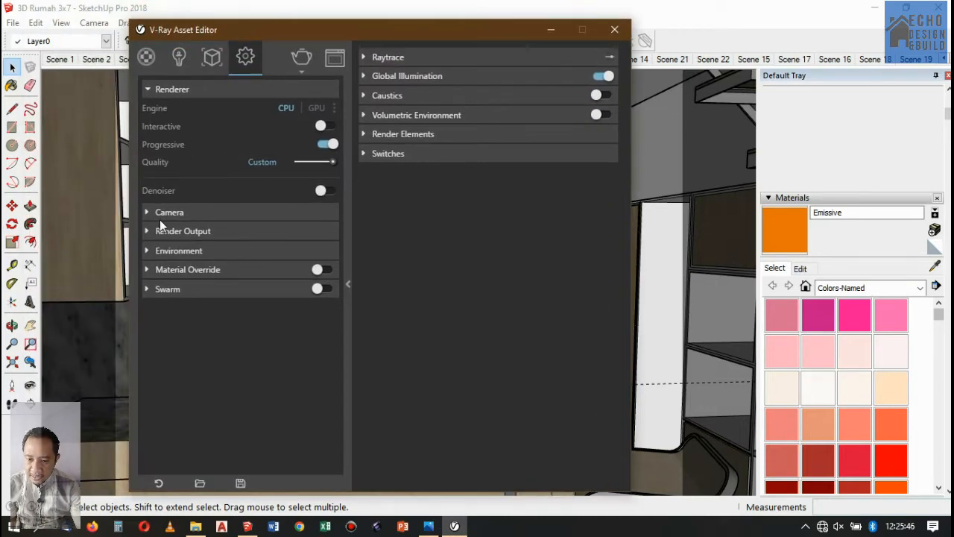
left_click(427, 57)
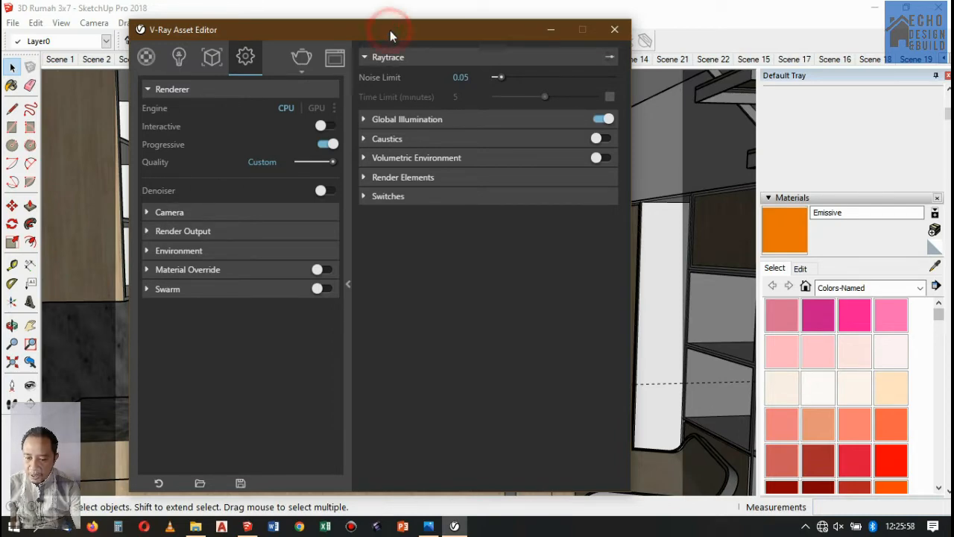
left_click(154, 231)
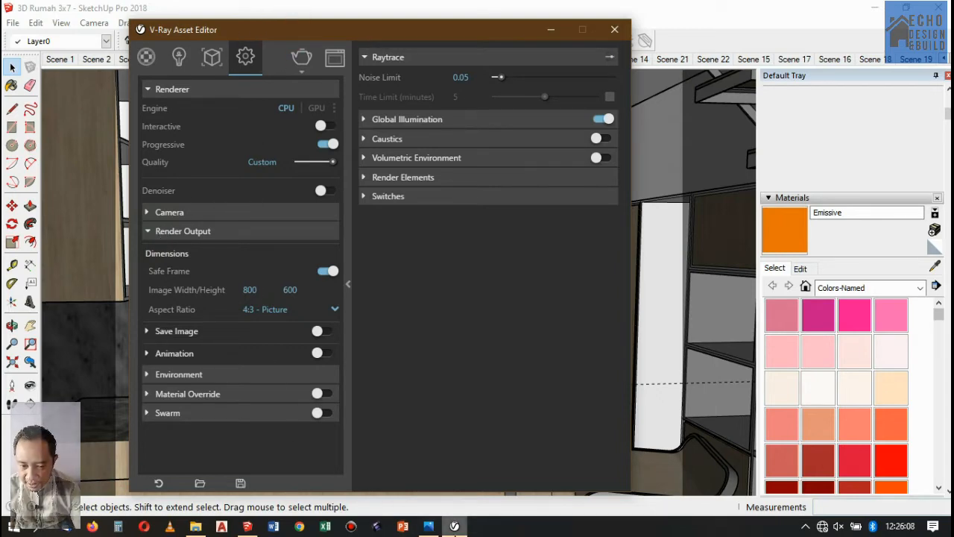
left_click(429, 526)
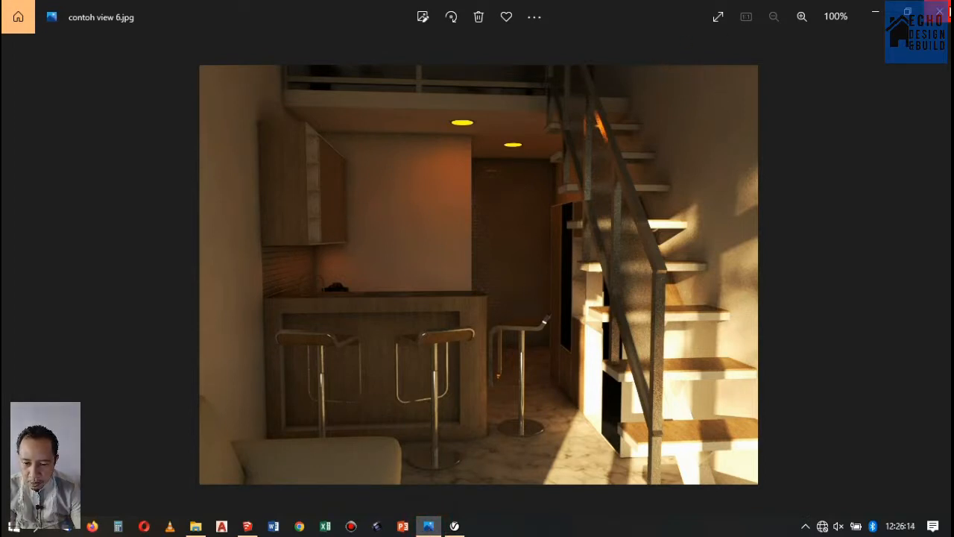
left_click(937, 11)
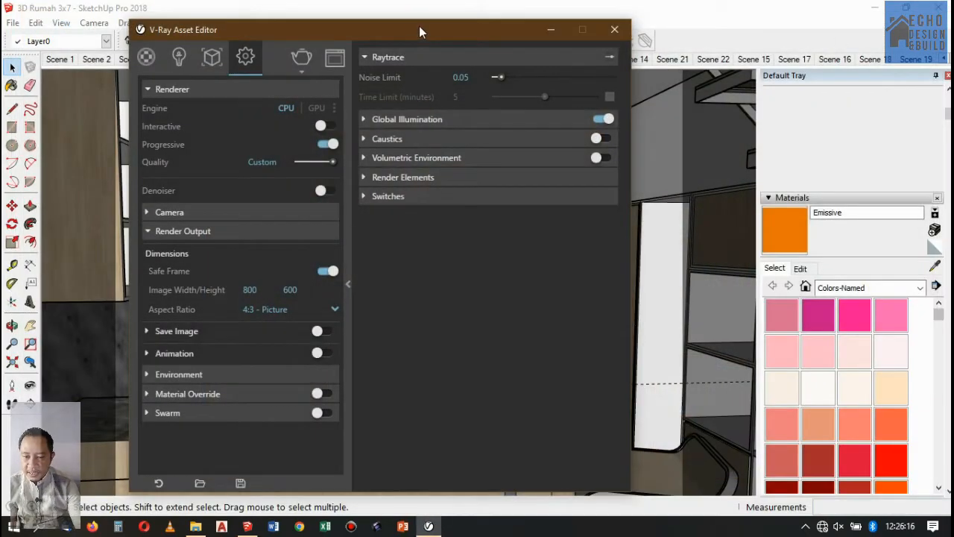
- Review the V-Ray global illumination settings, including the light cache subdivisions, and put the asset editor away
left_click(391, 122)
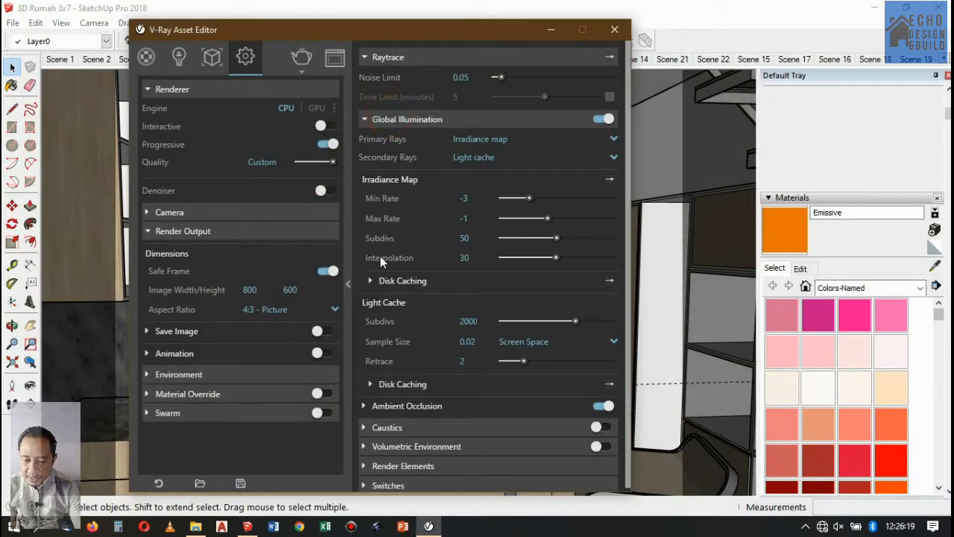
left_click(463, 321)
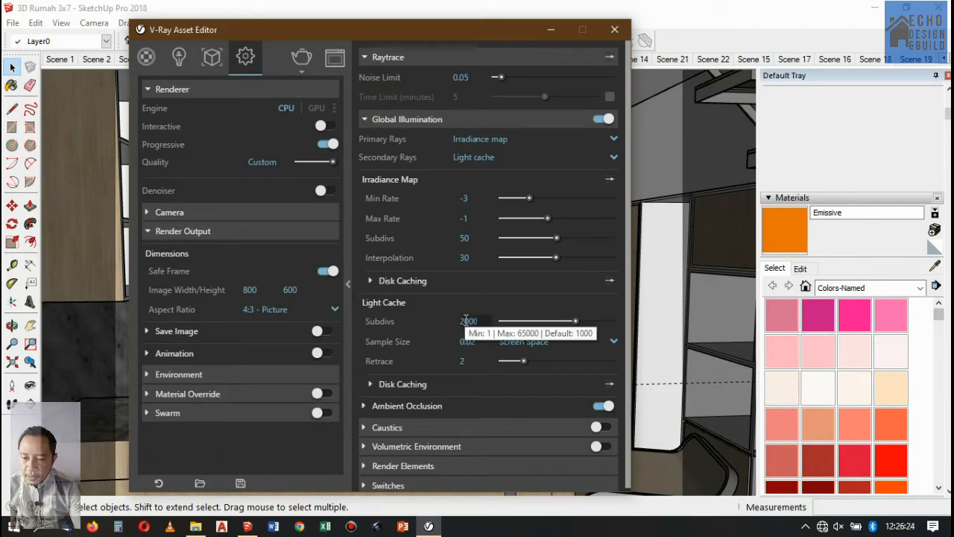
left_click(760, 8)
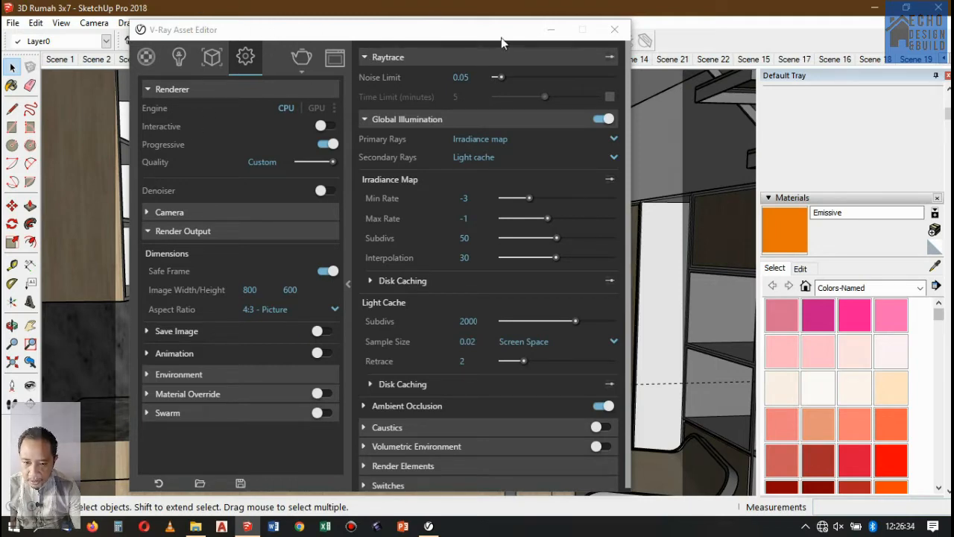
left_click(551, 29)
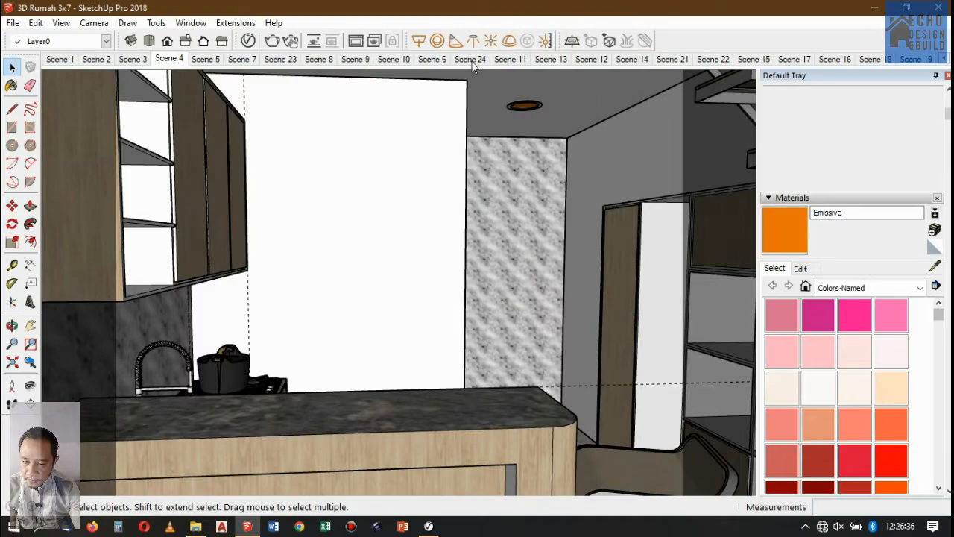
- Switch to Scene 24 and select the multi-shade pendant lamp hanging in front of the wooden door
left_click(470, 62)
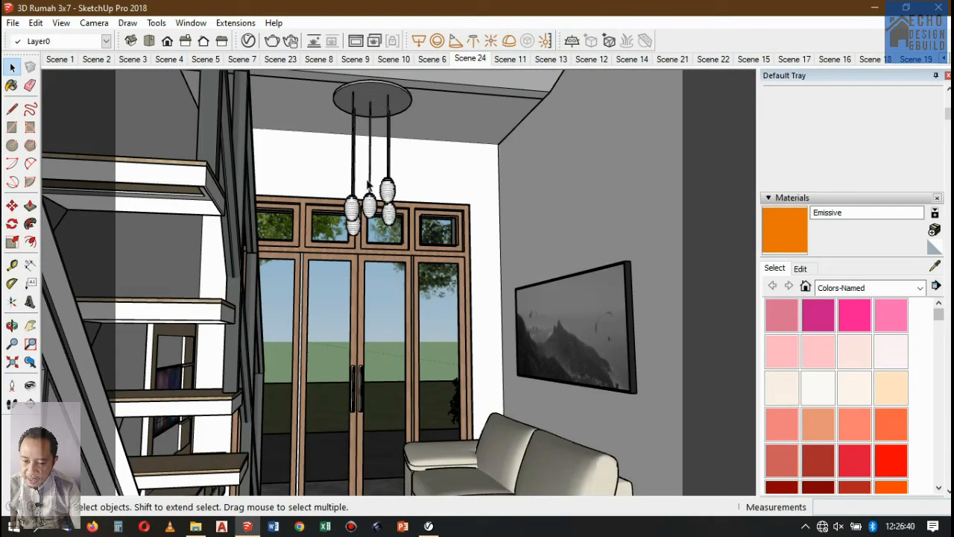
scroll(369, 184, "up", 6)
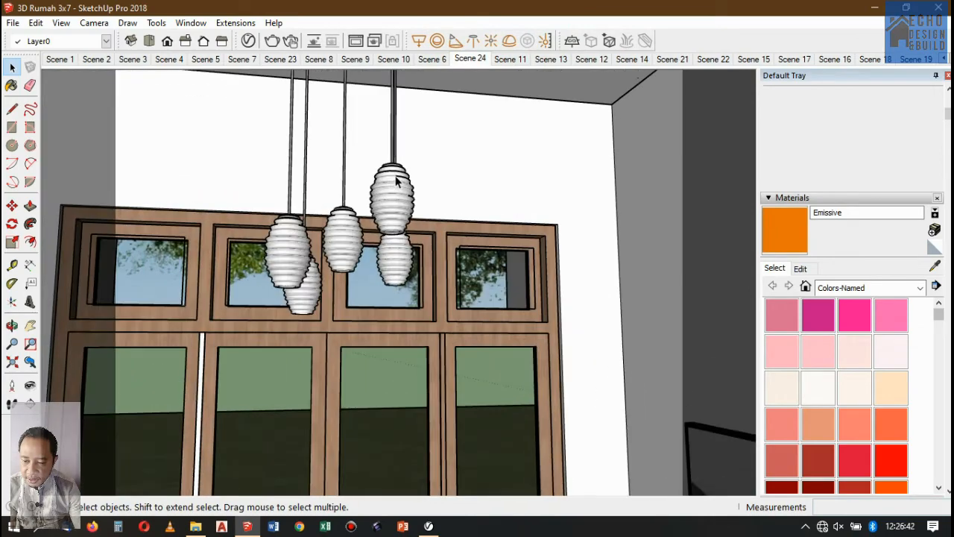
scroll(396, 181, "up", 4)
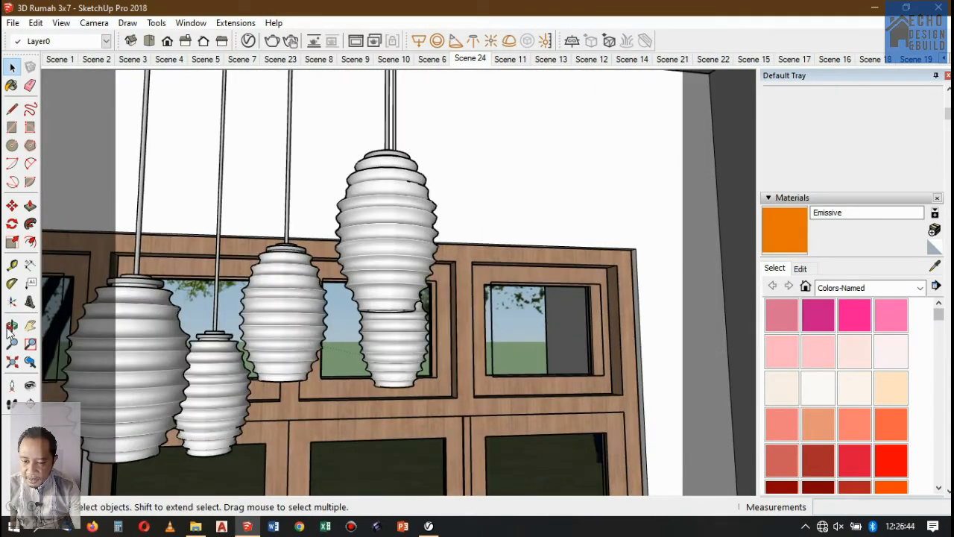
left_click(12, 326)
left_click_drag(390, 154, 390, 238)
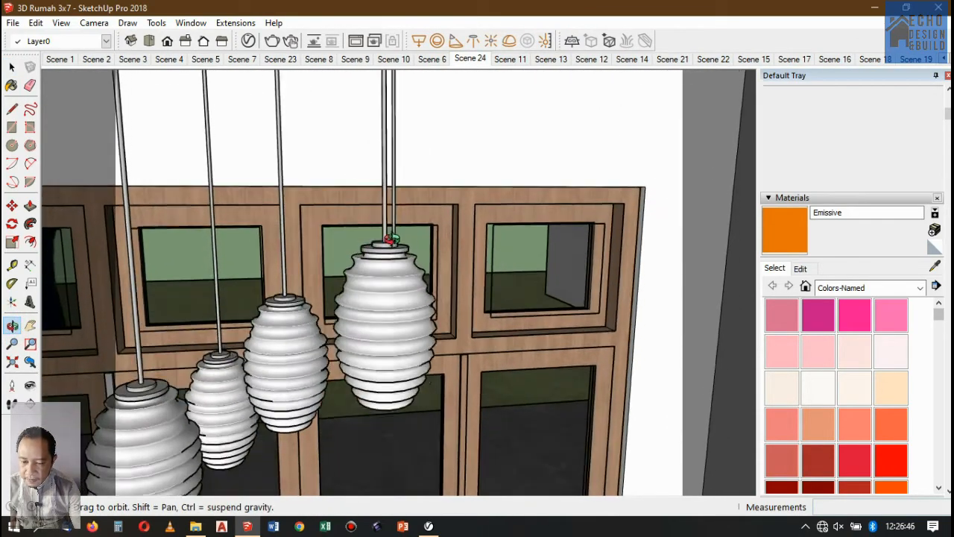
scroll(395, 261, "up", 5)
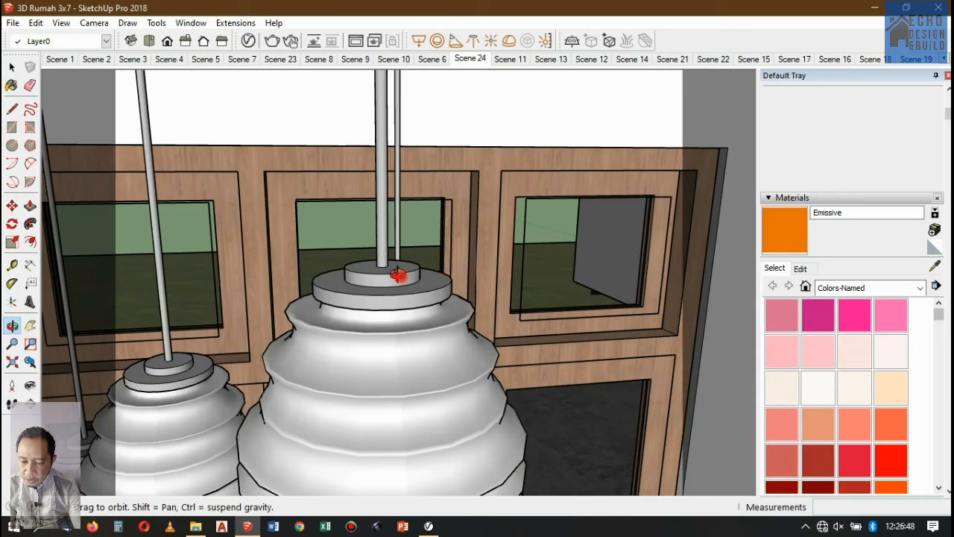
scroll(398, 275, "down", 2)
scroll(402, 283, "down", 4)
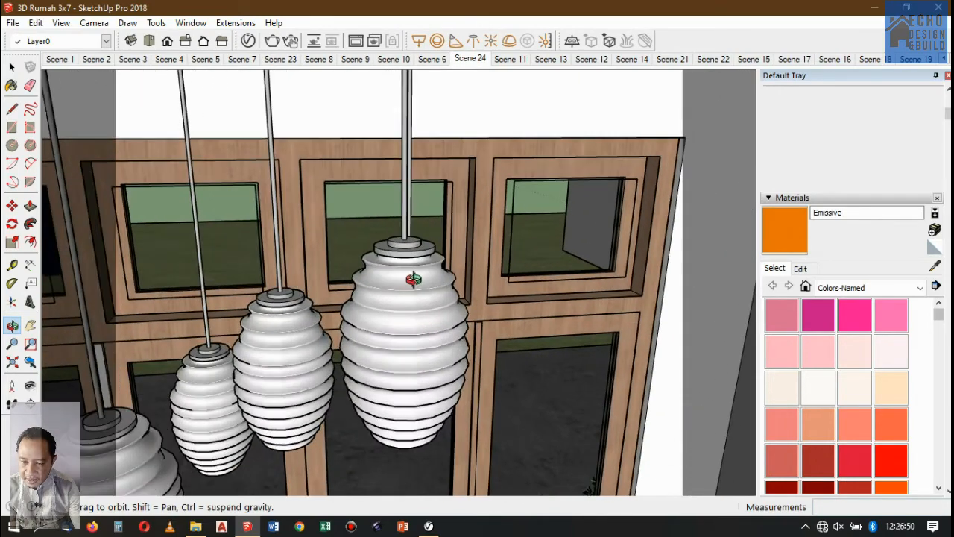
scroll(413, 279, "up", 5)
left_click(12, 68)
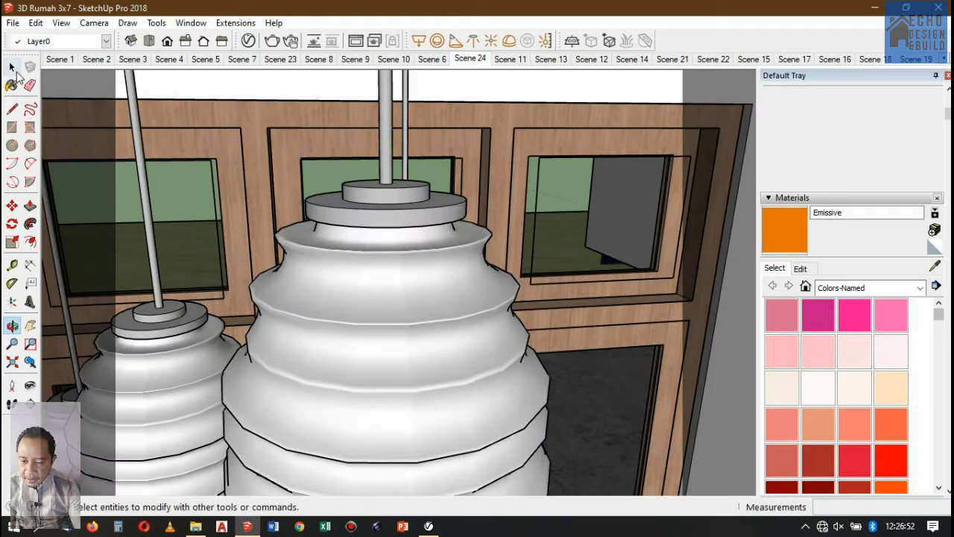
left_click(14, 69)
left_click(368, 268)
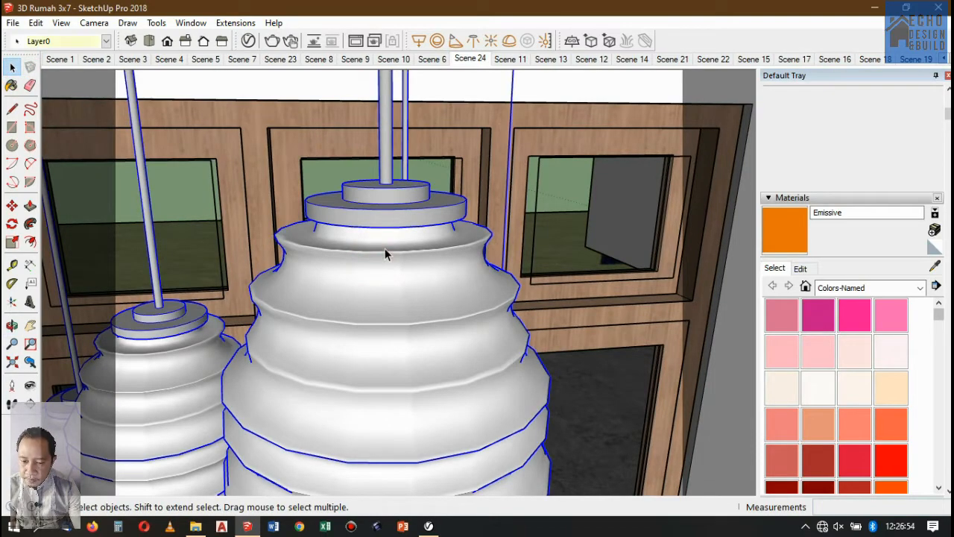
- Draw a circle with a radius of about 0.01 m on the pendant shade's top cap, centred on the suspension rod
scroll(368, 251, "up", 3)
scroll(388, 183, "down", 2)
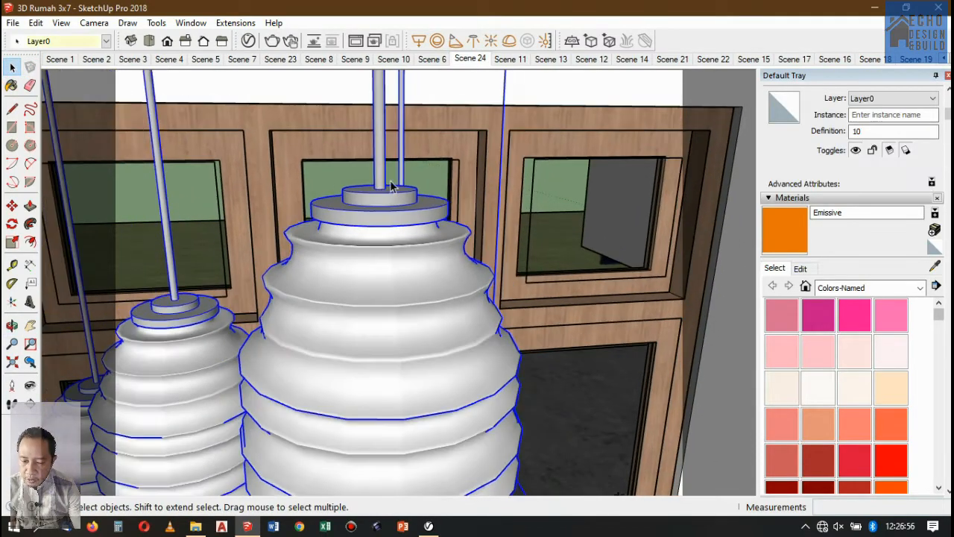
scroll(387, 183, "up", 5)
scroll(430, 423, "up", 1)
scroll(431, 422, "up", 4)
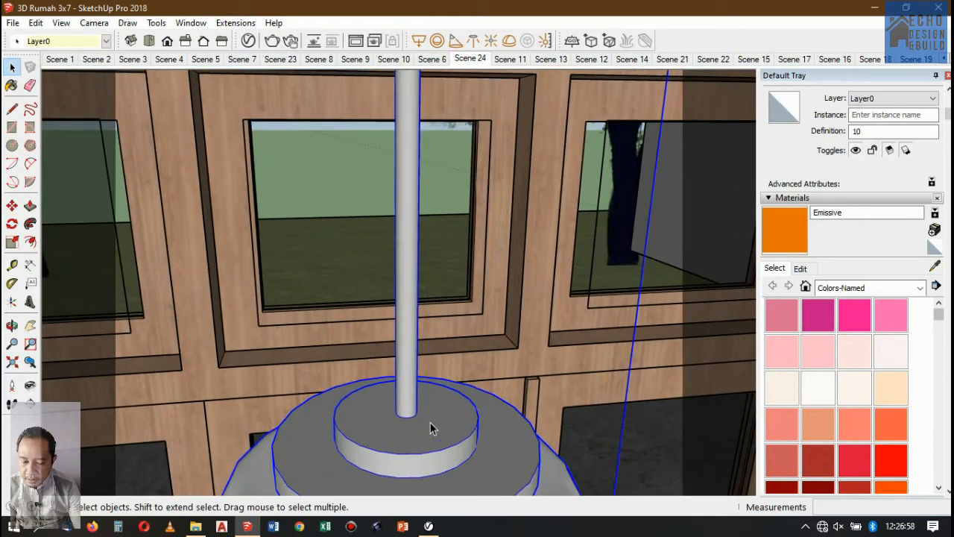
scroll(417, 378, "down", 1)
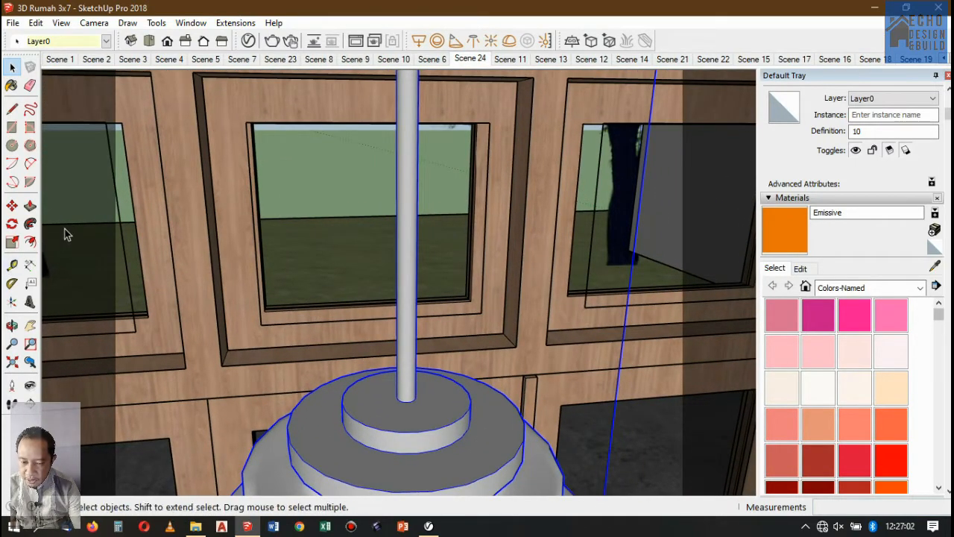
middle_click_drag(412, 296, 417, 372)
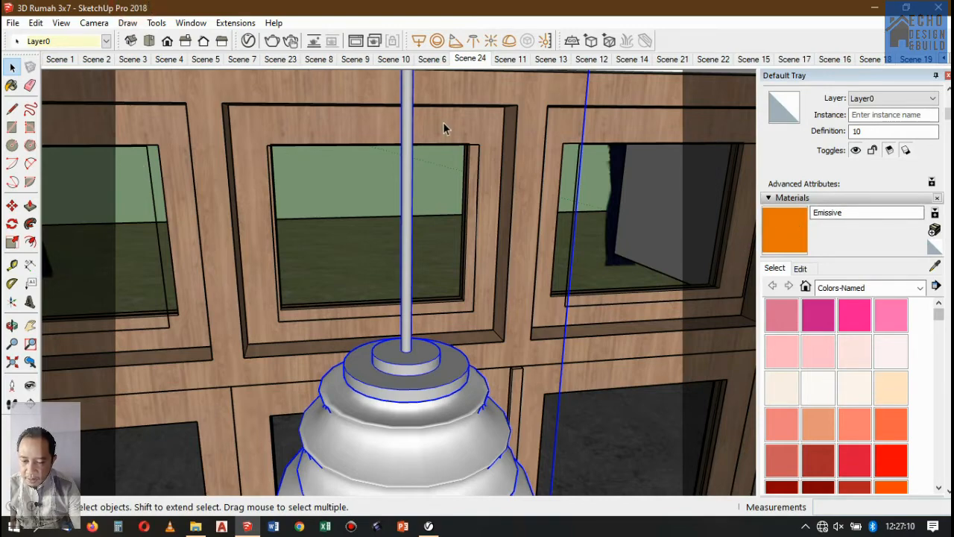
scroll(410, 351, "up", 2)
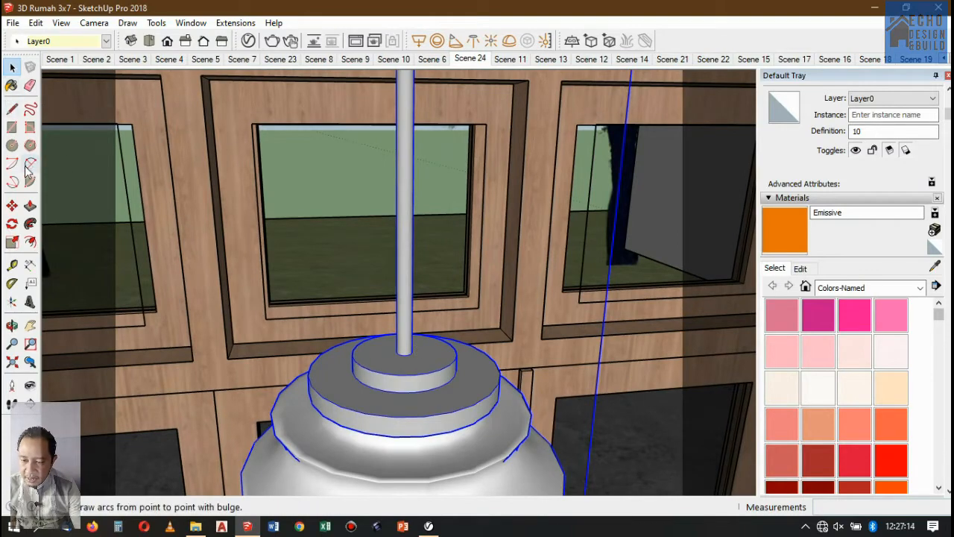
left_click(12, 145)
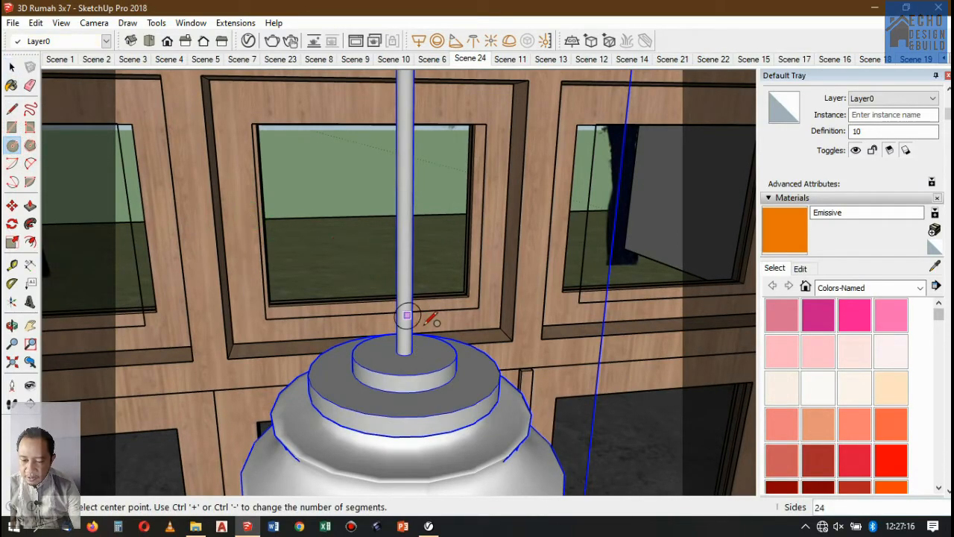
scroll(417, 320, "up", 2)
scroll(395, 347, "down", 3)
scroll(397, 350, "up", 3)
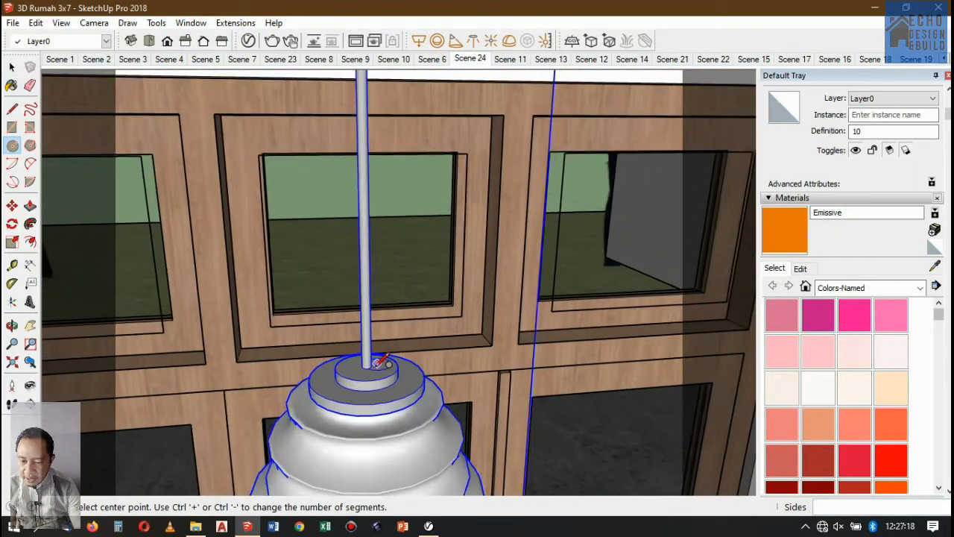
left_click(363, 367)
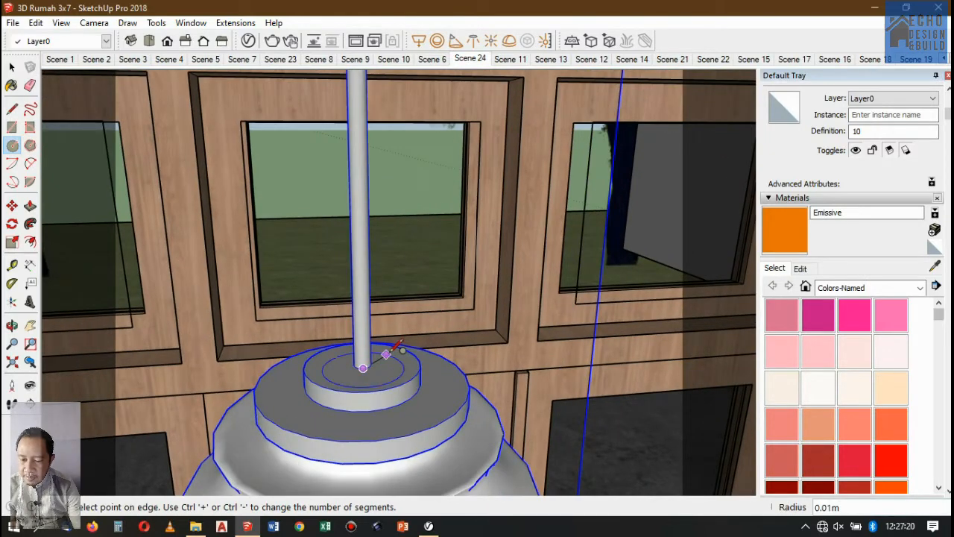
left_click(395, 355)
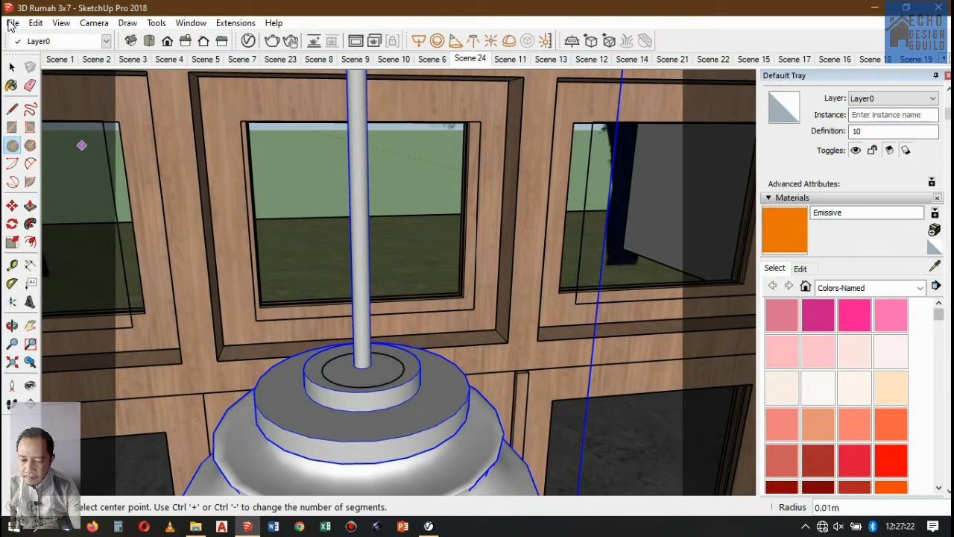
- Group the new circle's face and edge on the pendant shade's top cap
left_click(12, 67)
left_click(382, 376)
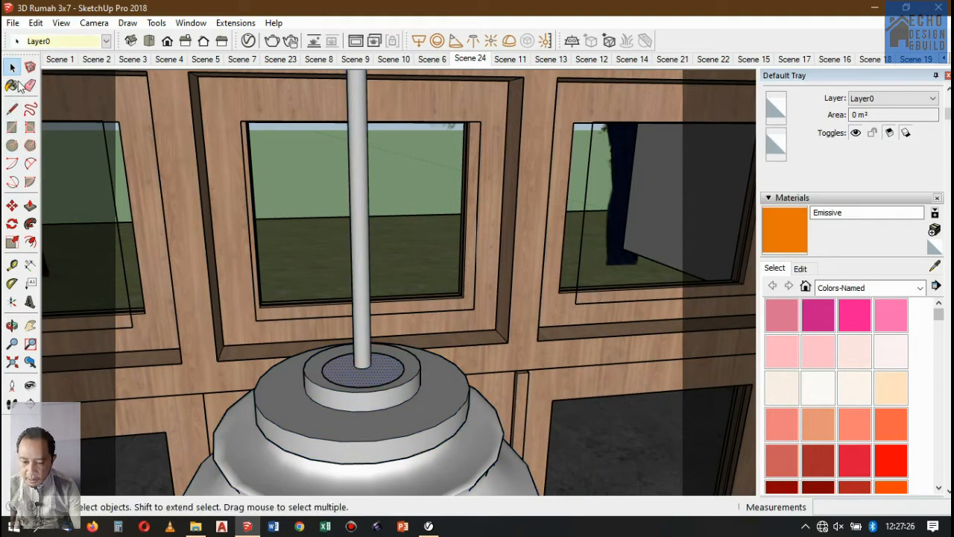
right_click(388, 365)
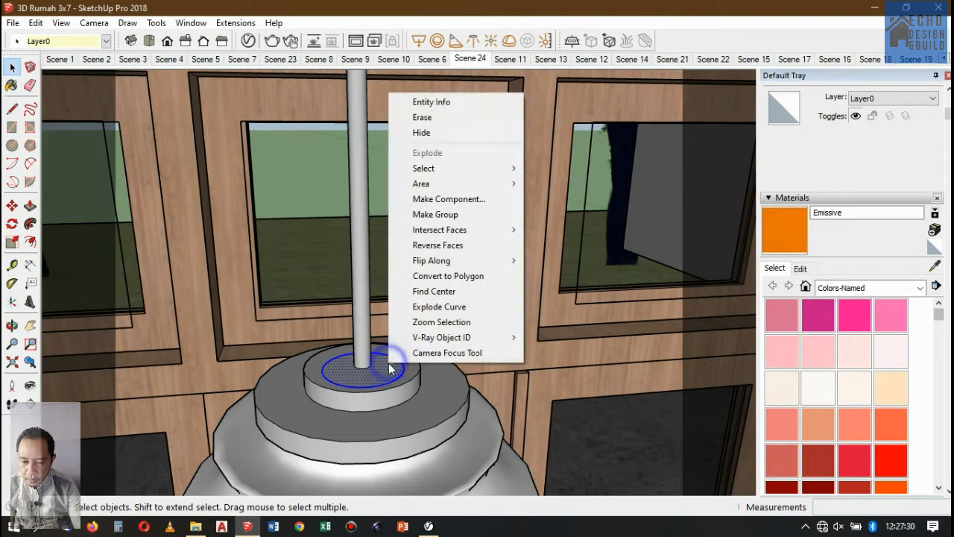
left_click(441, 214)
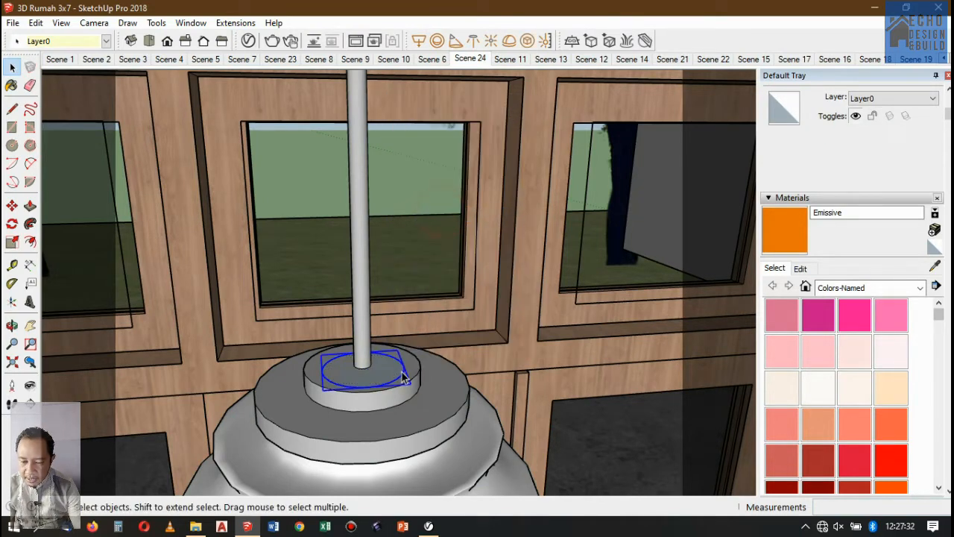
- Push/Pull the grouped circle's face down about 0.18 m, from the shade's top cap to its bottom rim
double_click(384, 364)
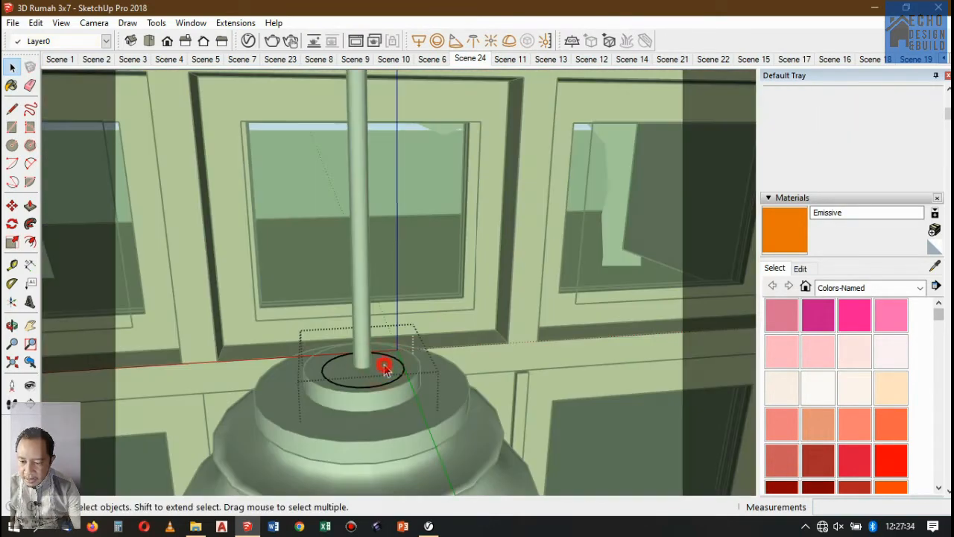
left_click(376, 372)
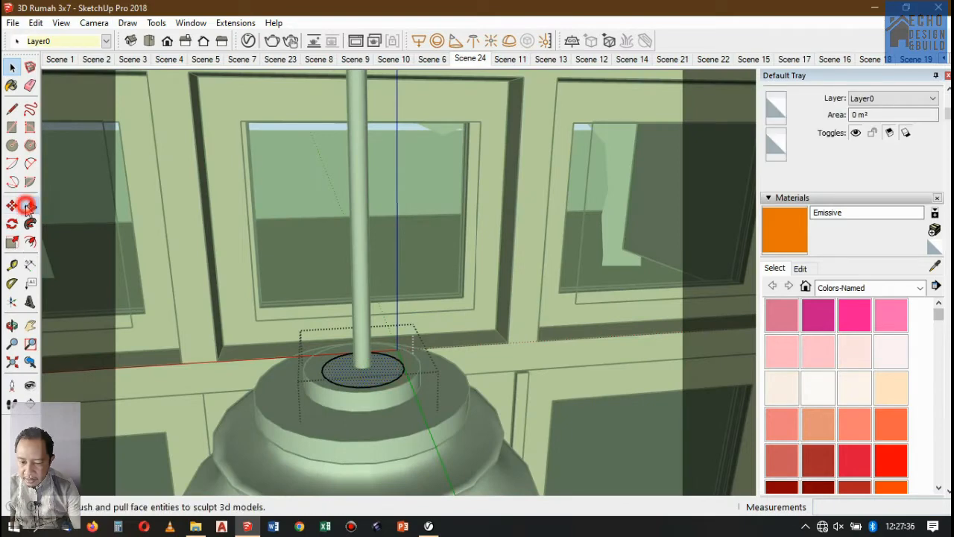
left_click(30, 206)
left_click(380, 371)
scroll(380, 304, "down", 5)
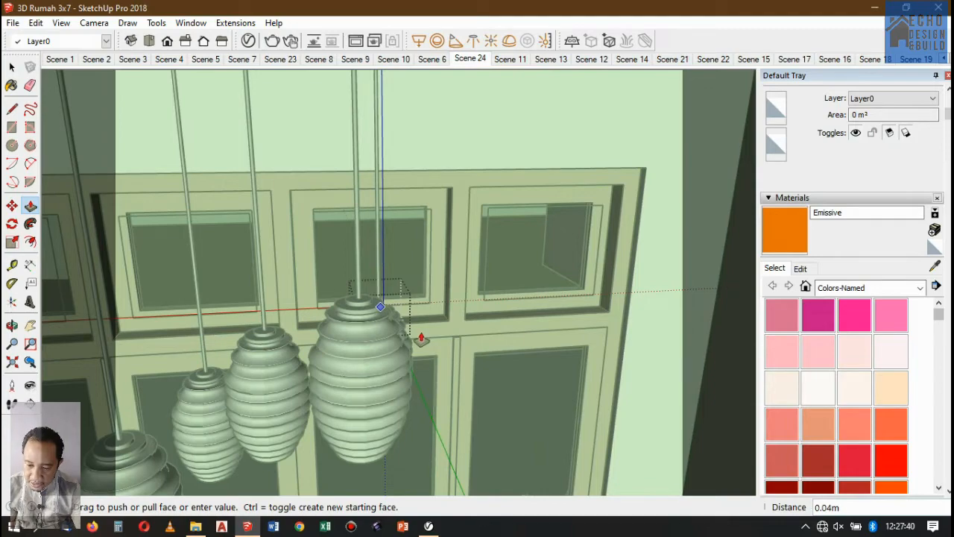
scroll(414, 339, "up", 5)
scroll(277, 323, "down", 5)
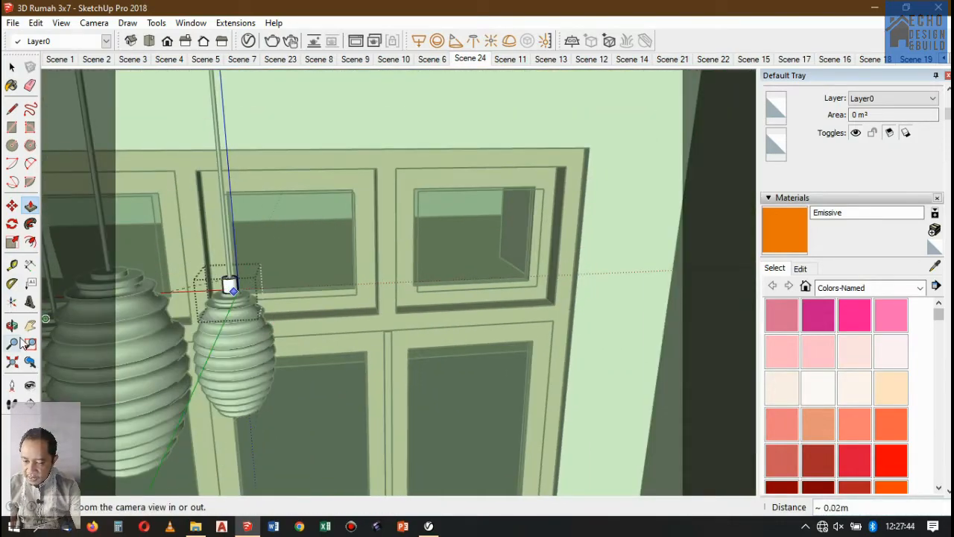
left_click(11, 325)
left_click_drag(243, 353, 166, 348)
key("p")
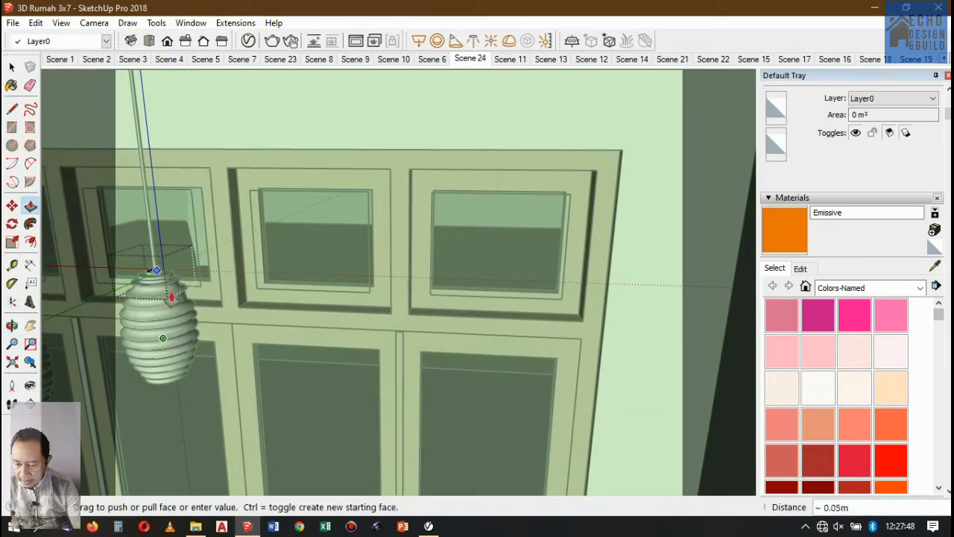
scroll(169, 392, "up", 4)
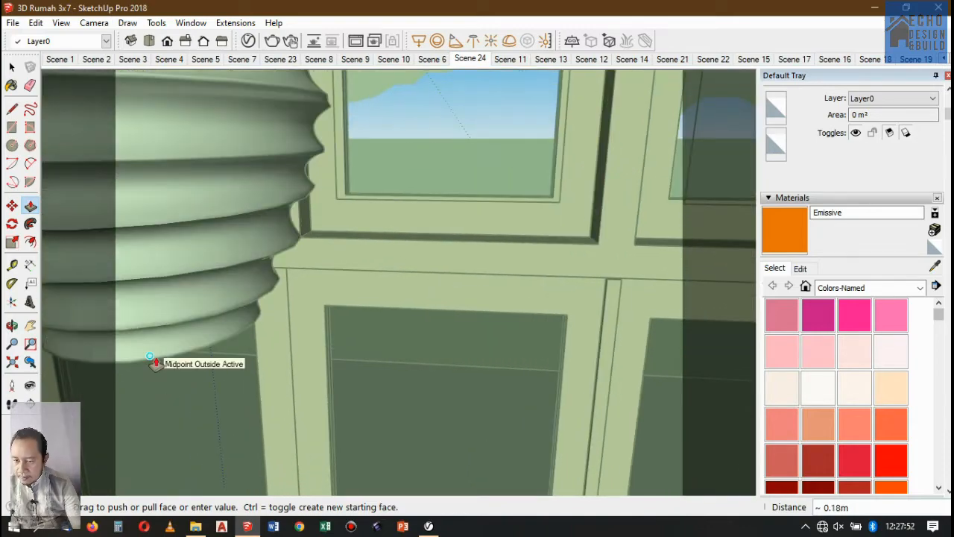
left_click(152, 356)
scroll(227, 347, "down", 5)
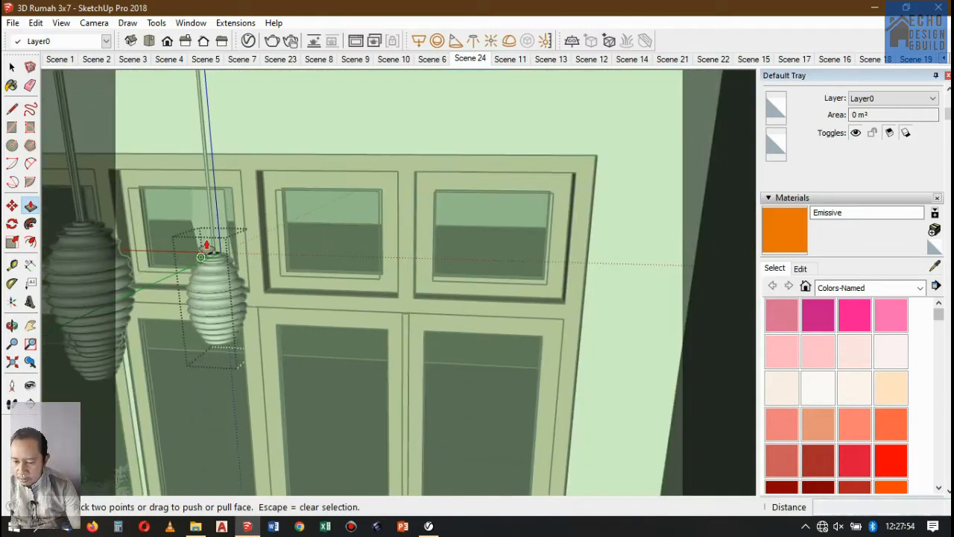
scroll(208, 245, "up", 5)
scroll(230, 268, "down", 3)
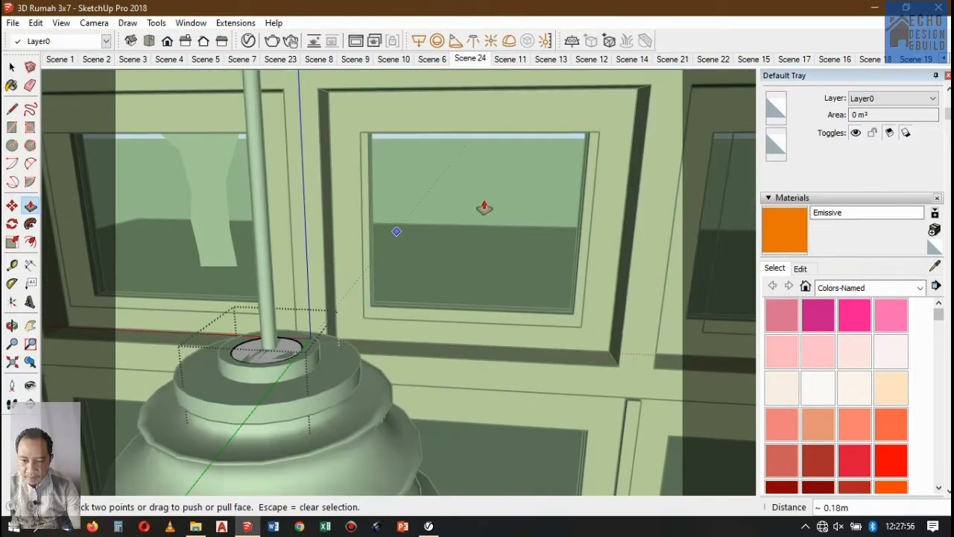
- Apply the V-Ray Emissive material to the cylinder inside the pendant shade, then put the asset editor away
left_click(12, 67)
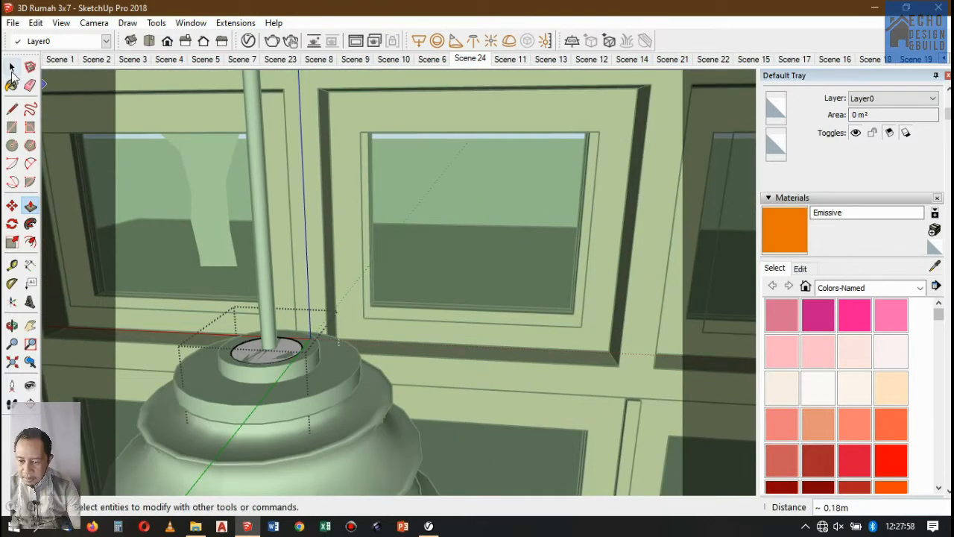
left_click(249, 40)
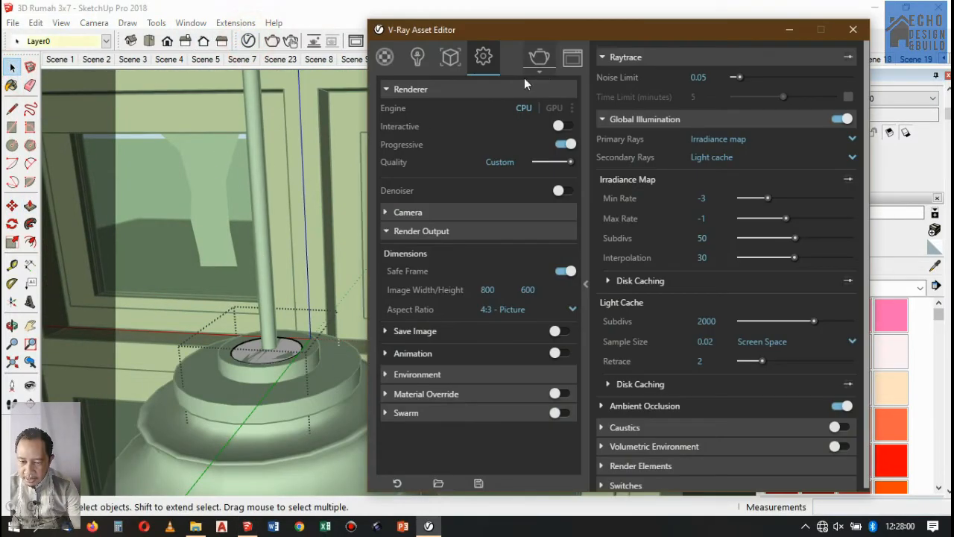
left_click(385, 58)
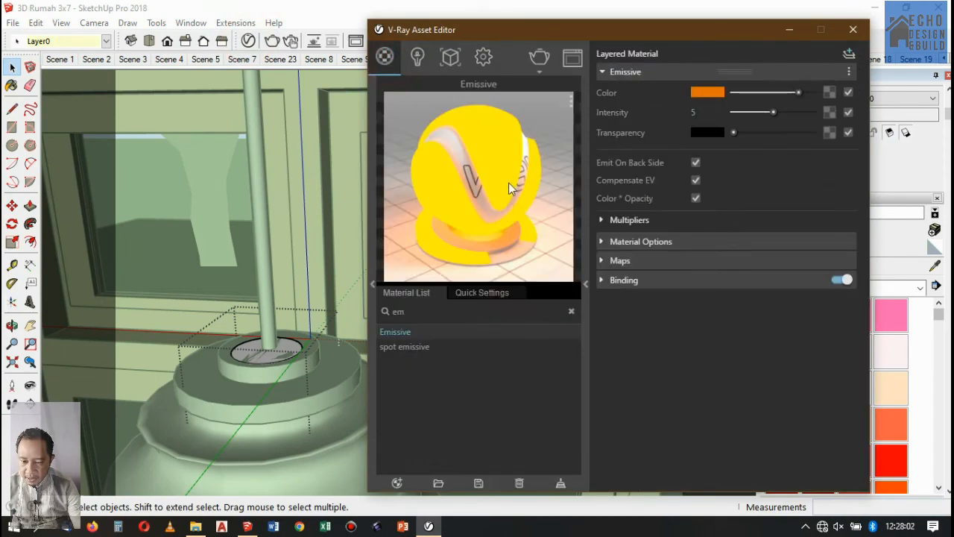
mouse_move(714, 46)
left_mouse_down()
mouse_move(93, 116)
mouse_move(864, 44)
mouse_move(735, 54)
left_mouse_up()
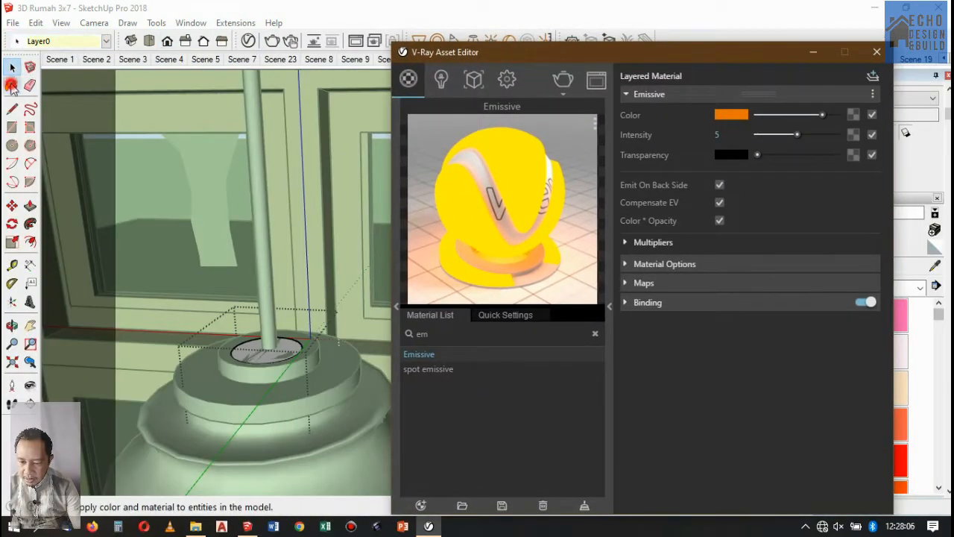
left_click(12, 85)
left_click(285, 345)
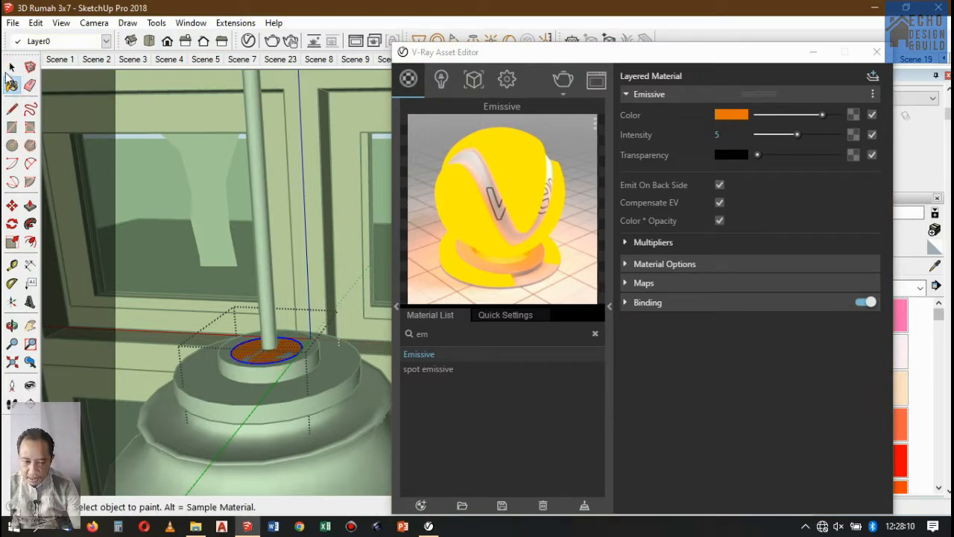
left_click(12, 67)
left_click(876, 51)
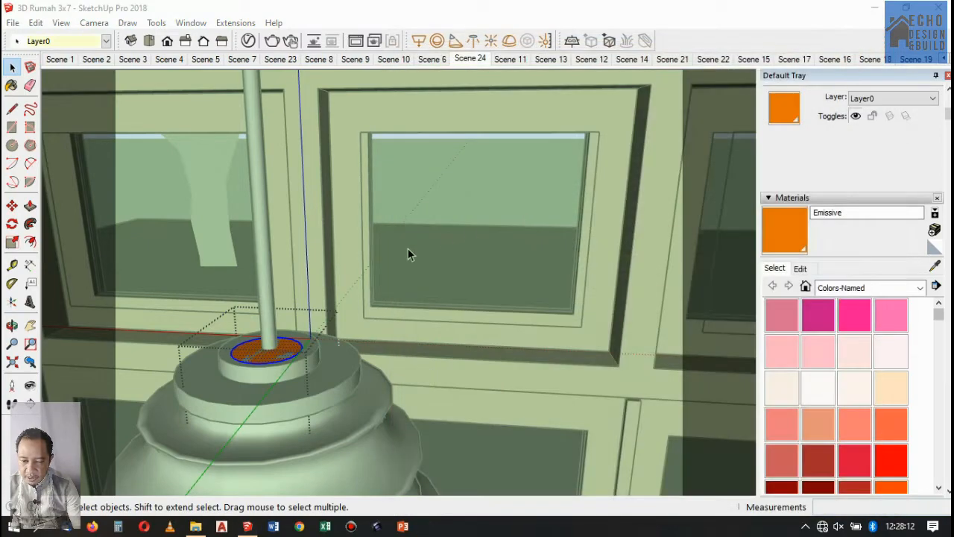
- Finish editing the emissive cylinder's group and return to the full model
scroll(333, 334, "down", 3)
scroll(299, 386, "up", 3)
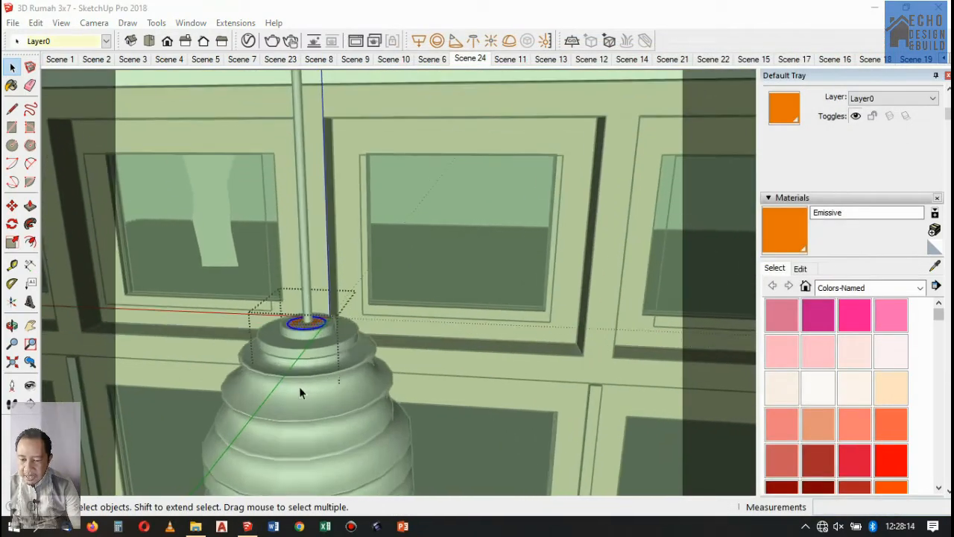
scroll(355, 269, "down", 5)
scroll(347, 287, "down", 2)
scroll(388, 272, "up", 3)
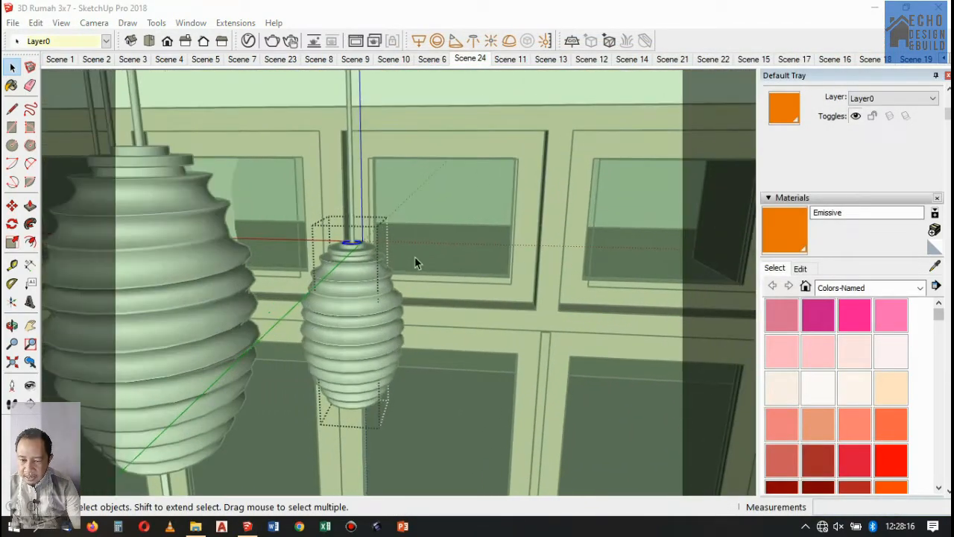
left_click(12, 67)
left_click(553, 98)
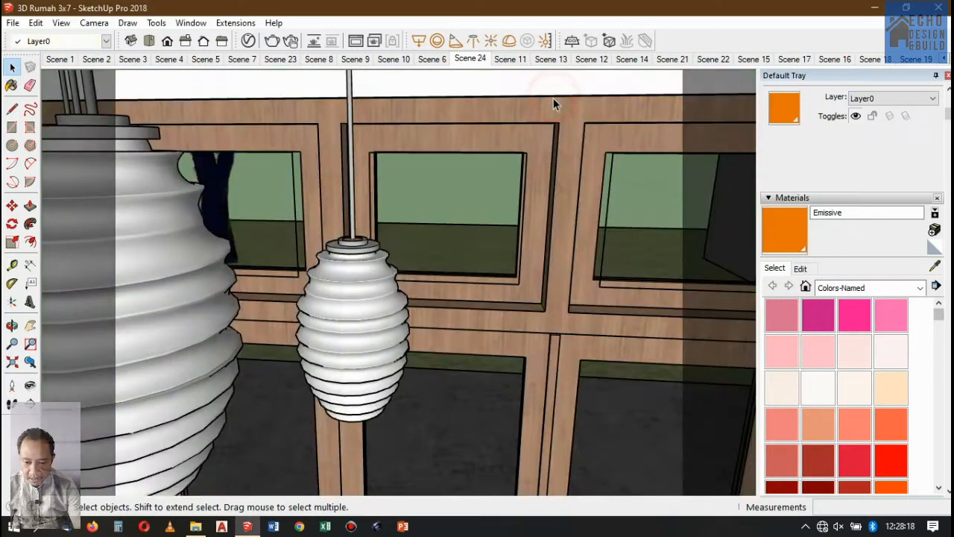
- Sample the pendant shade's grey glass material and raise the opacity of its V-Ray reflection layer
left_click(933, 267)
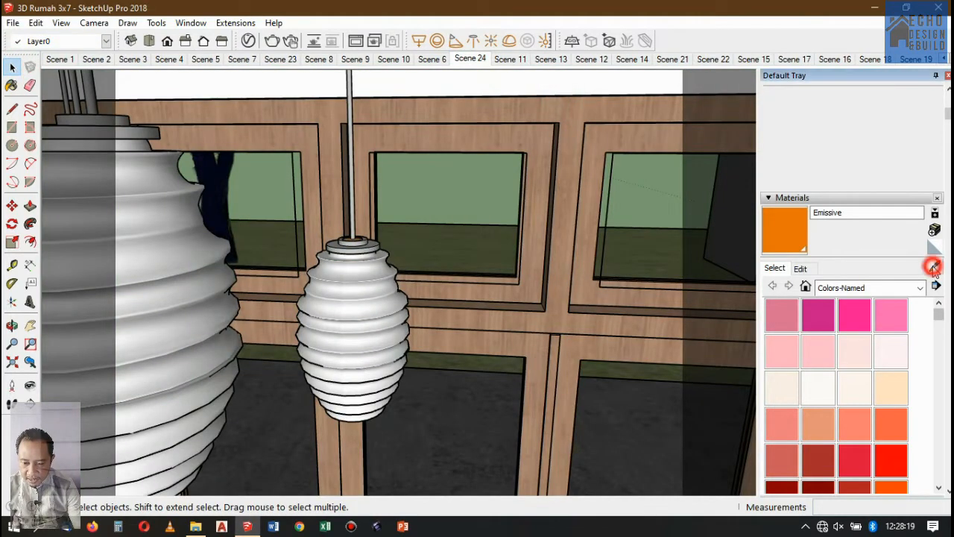
left_click(363, 290)
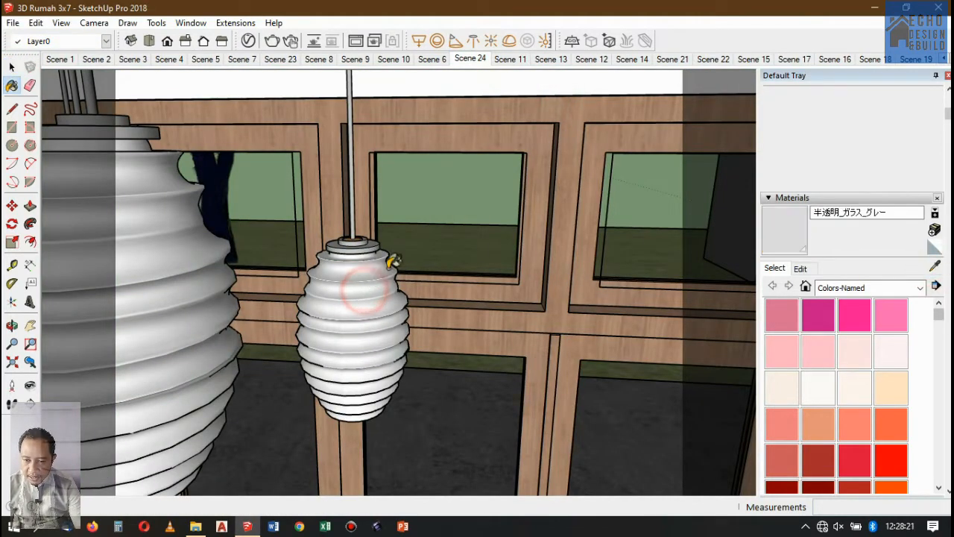
left_click(249, 41)
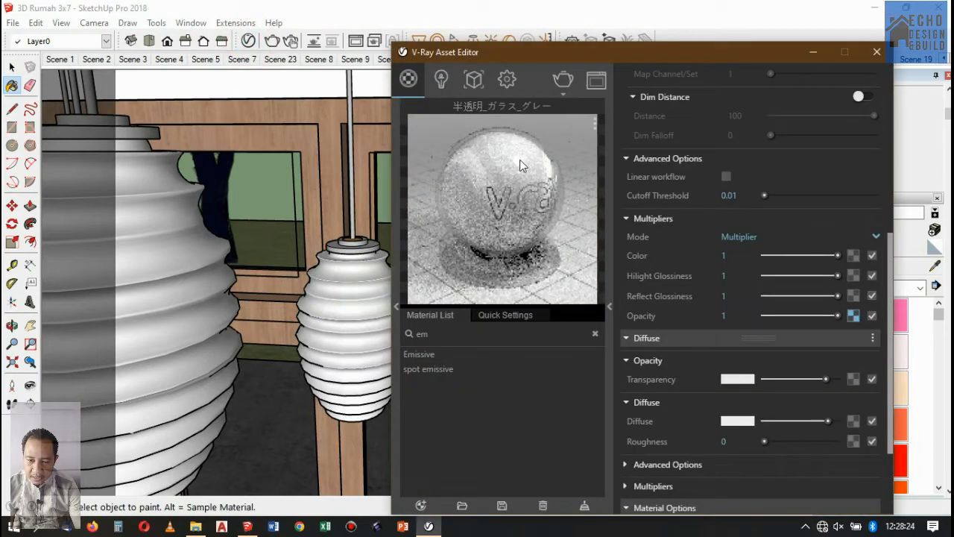
left_click_drag(569, 52, 454, 48)
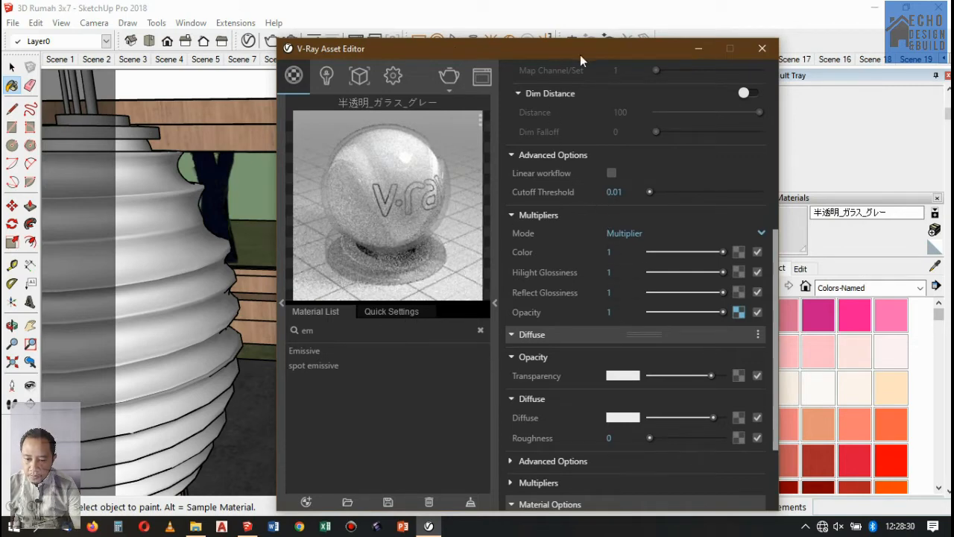
left_click_drag(590, 49, 495, 86)
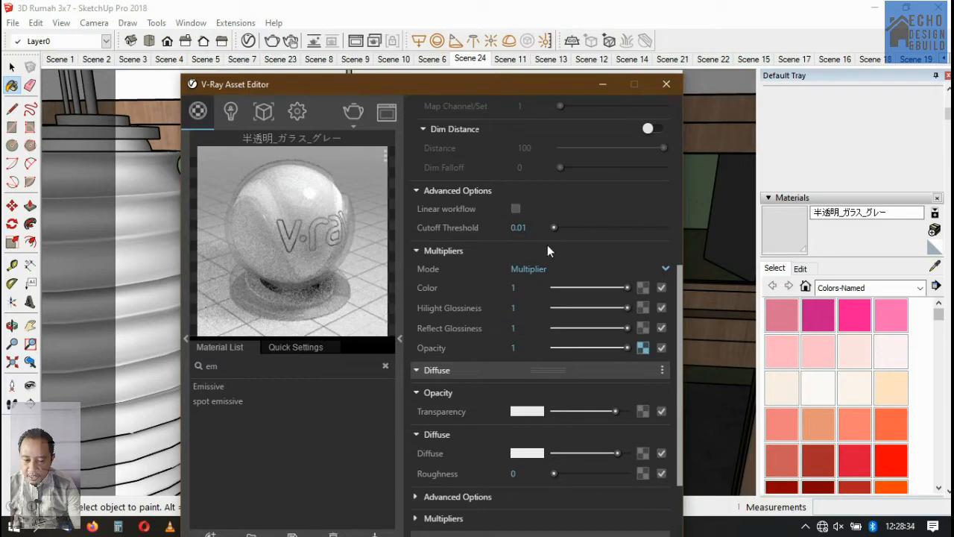
left_click_drag(678, 290, 685, 130)
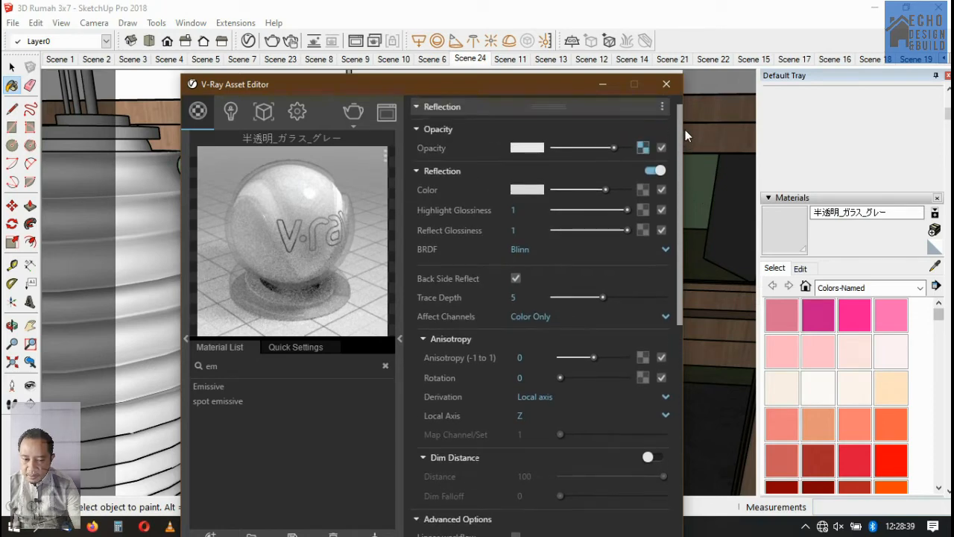
left_click(623, 148)
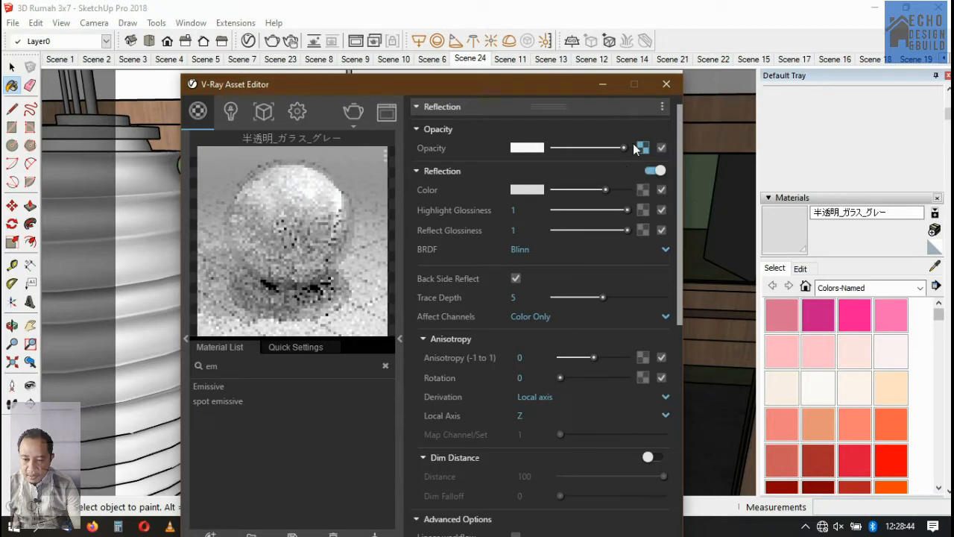
left_click(667, 85)
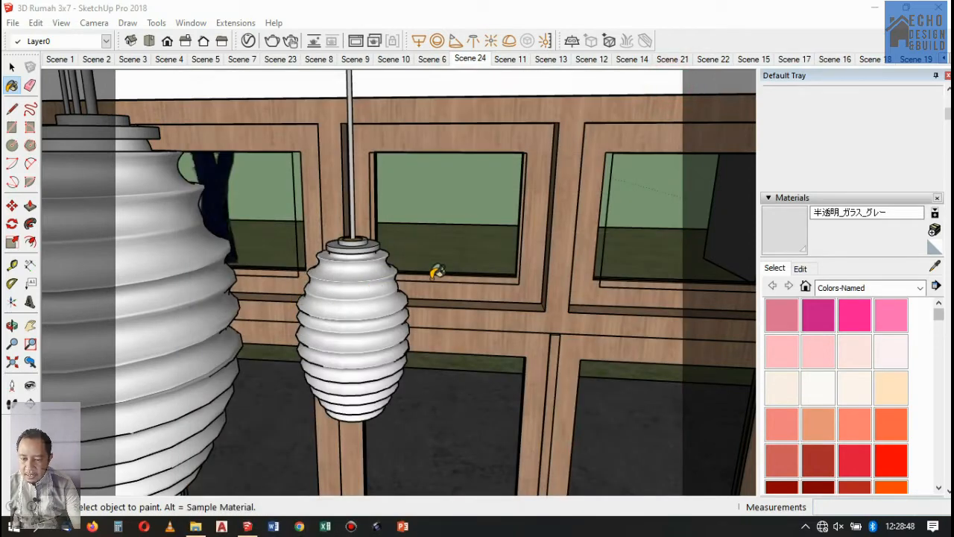
- Hide the whole pendant lamp component so that only the emissive cylinder is shown
scroll(335, 199, "up", 2)
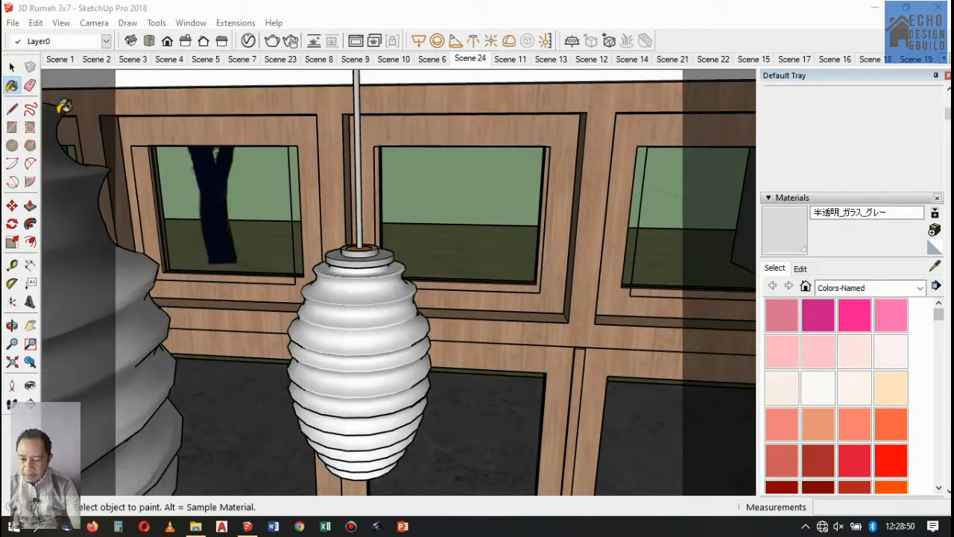
left_click(12, 67)
scroll(402, 262, "up", 4)
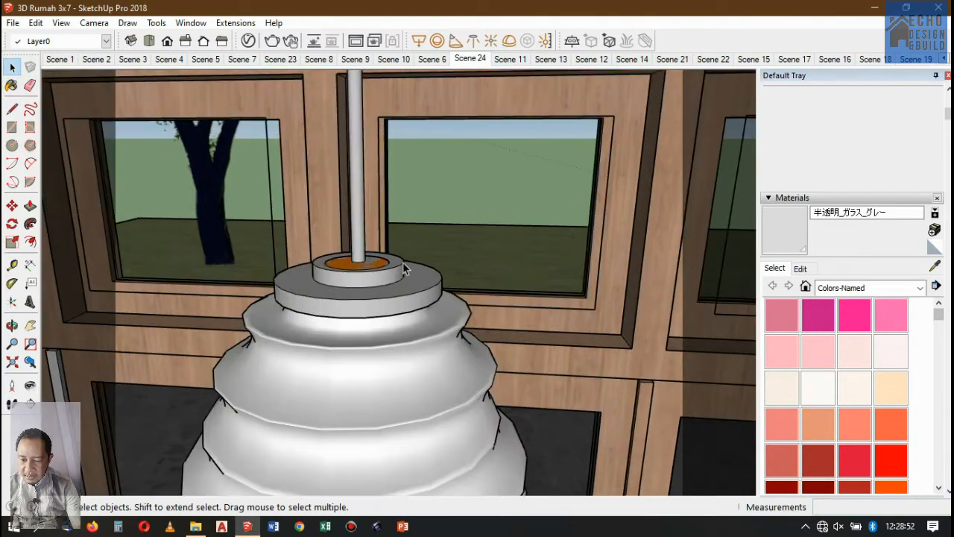
left_click(403, 270)
left_click(384, 264)
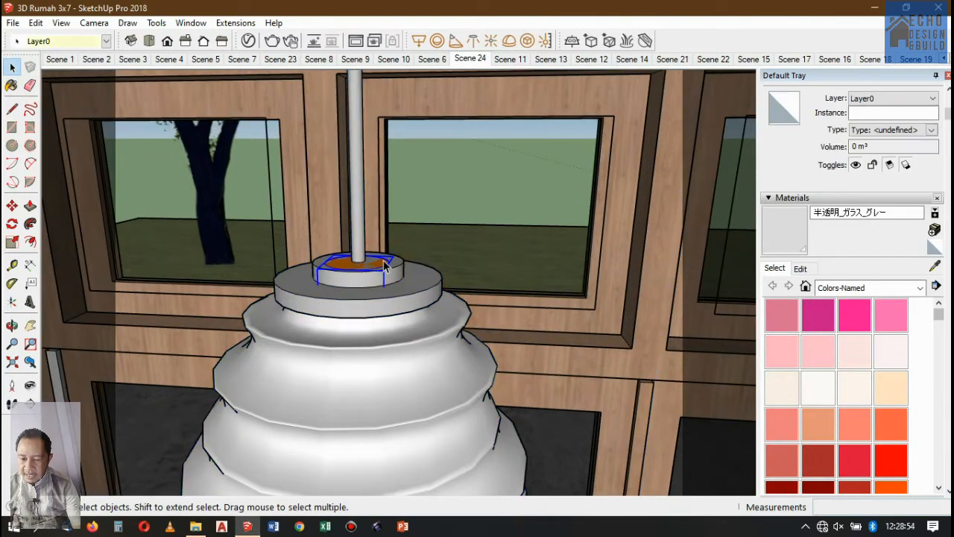
scroll(384, 262, "up", 2)
left_click(425, 305)
scroll(425, 299, "down", 5)
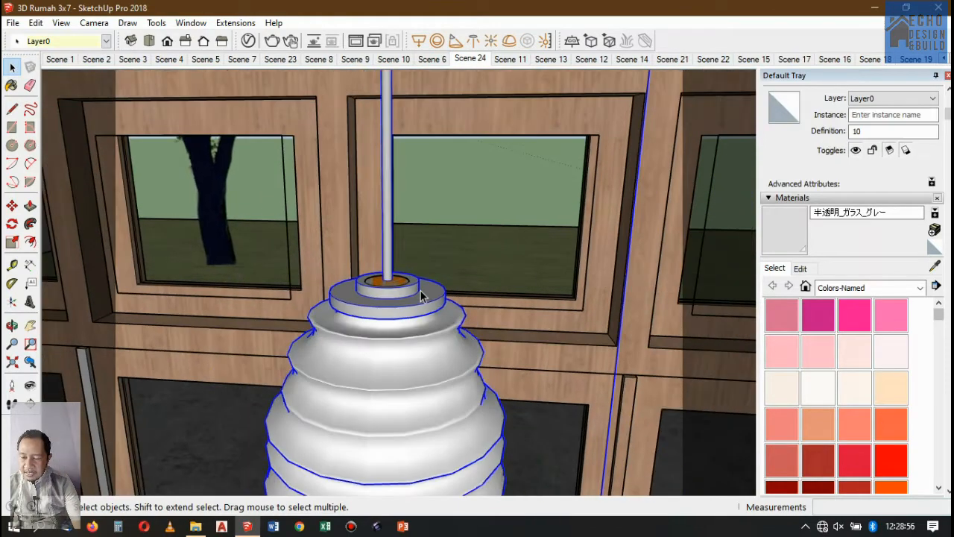
scroll(419, 293, "down", 3)
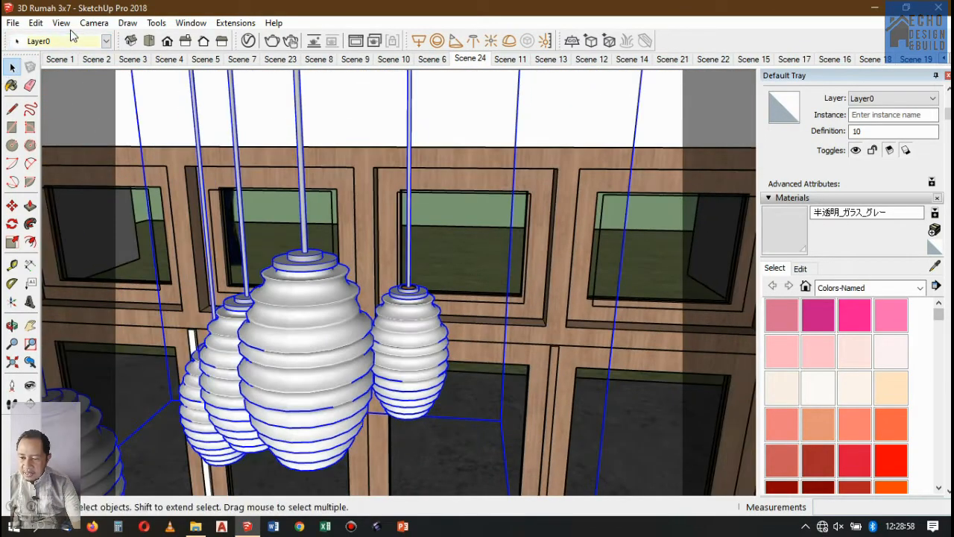
left_click(35, 23)
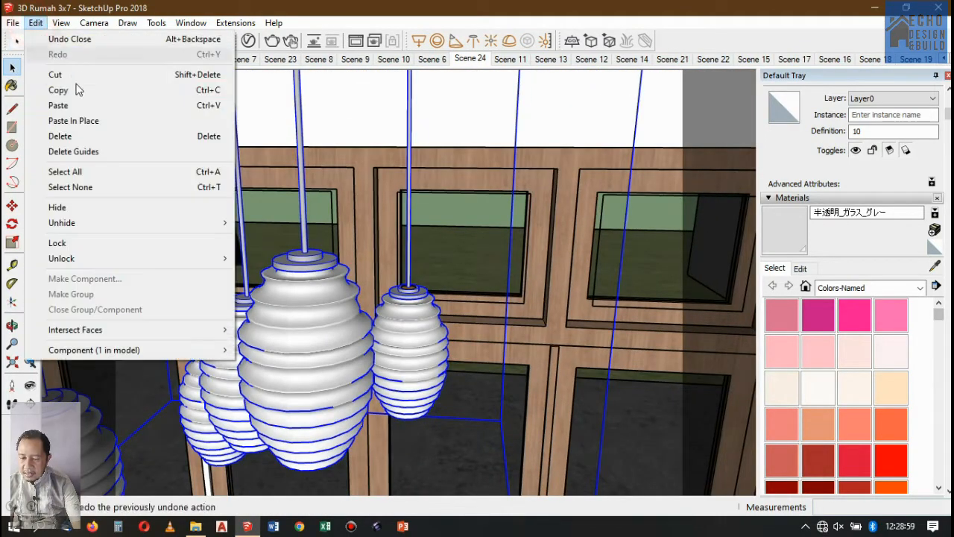
left_click(61, 205)
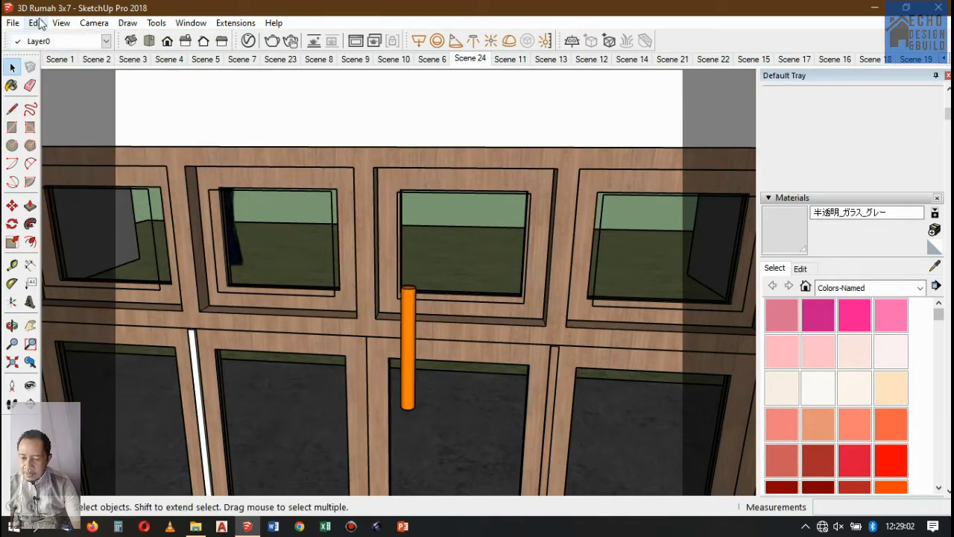
- Unhide all hidden objects and inspect the cylinder's top end at the pendant shade's cap
left_click(37, 23)
mouse_move(67, 222)
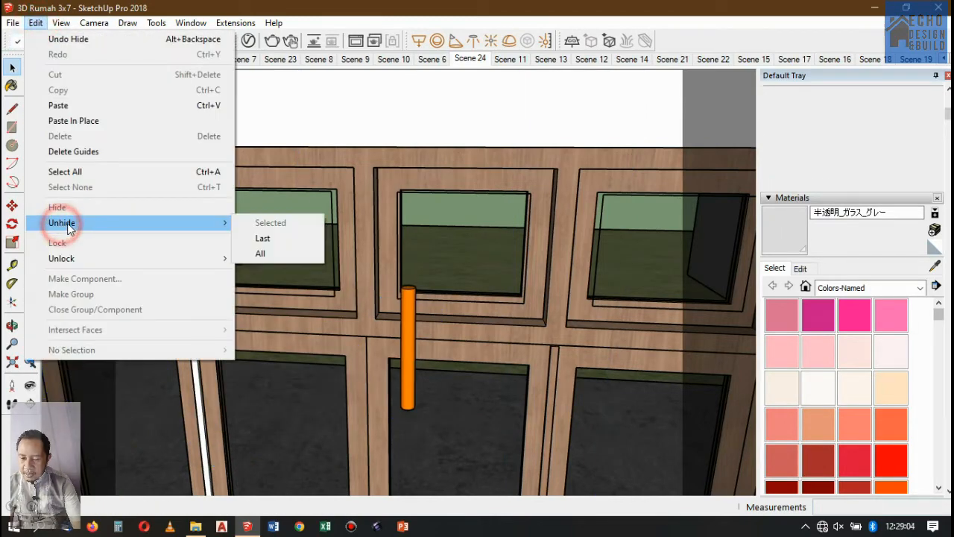
left_click(257, 257)
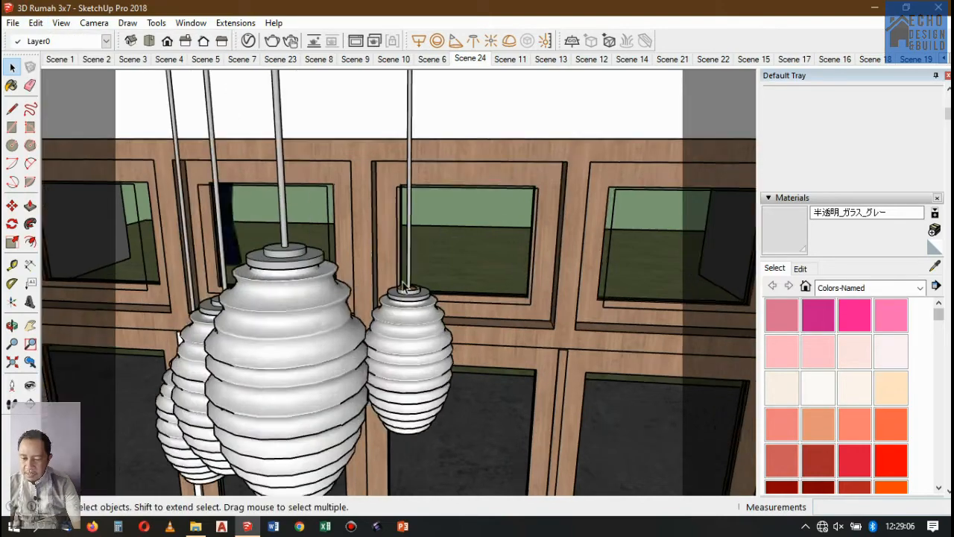
scroll(423, 304, "up", 5)
scroll(437, 317, "down", 5)
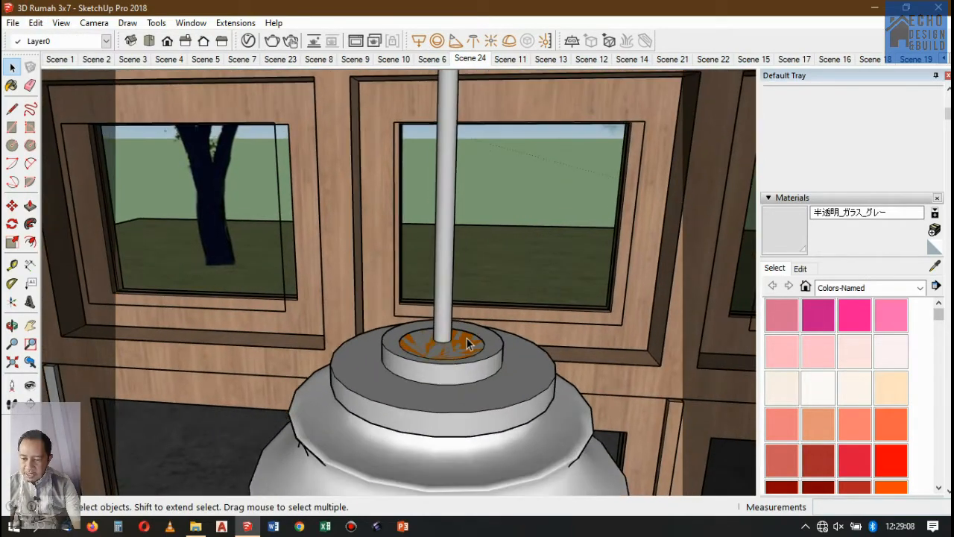
- Copy the emissive cylinder inside the rear pendant shade and paste a duplicate in place
left_click(441, 347)
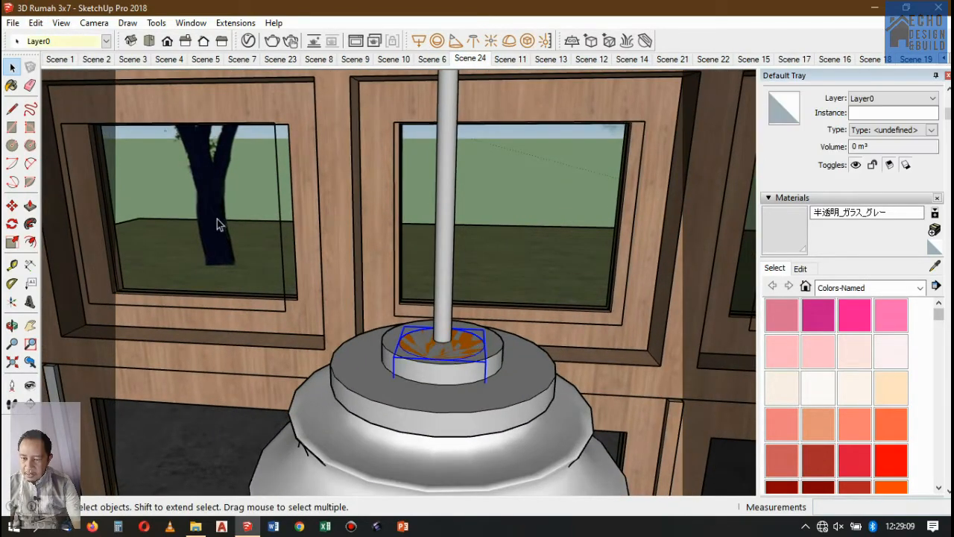
left_click(36, 23)
left_click(60, 91)
left_click(39, 24)
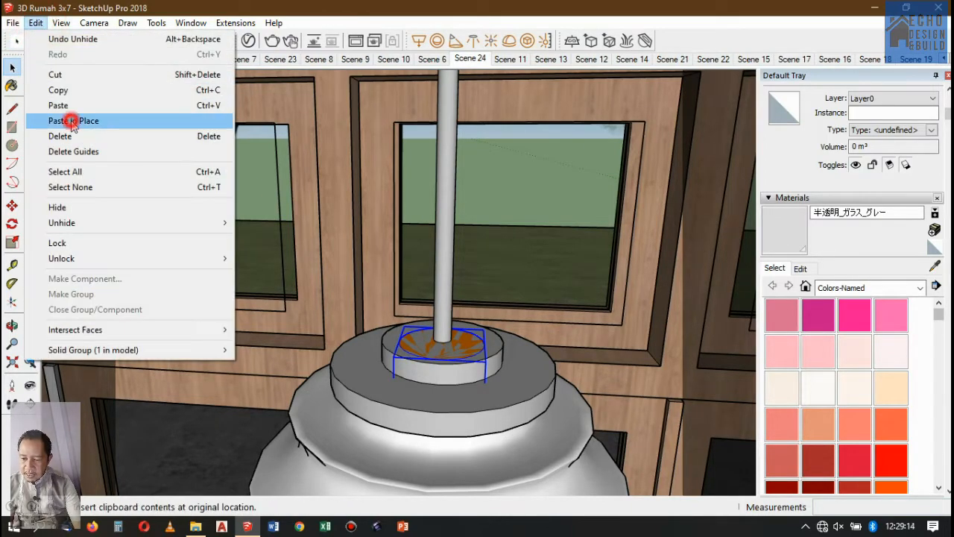
left_click(74, 120)
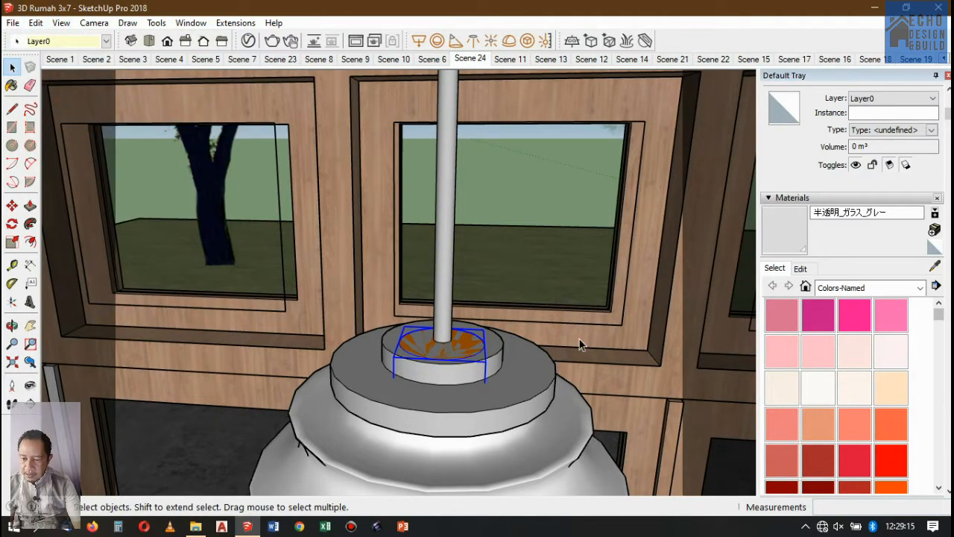
- Move the duplicated cylinder from the rear pendant's cap centre to the cap centre of the large front pendant
left_click(12, 205)
scroll(440, 341, "up", 2)
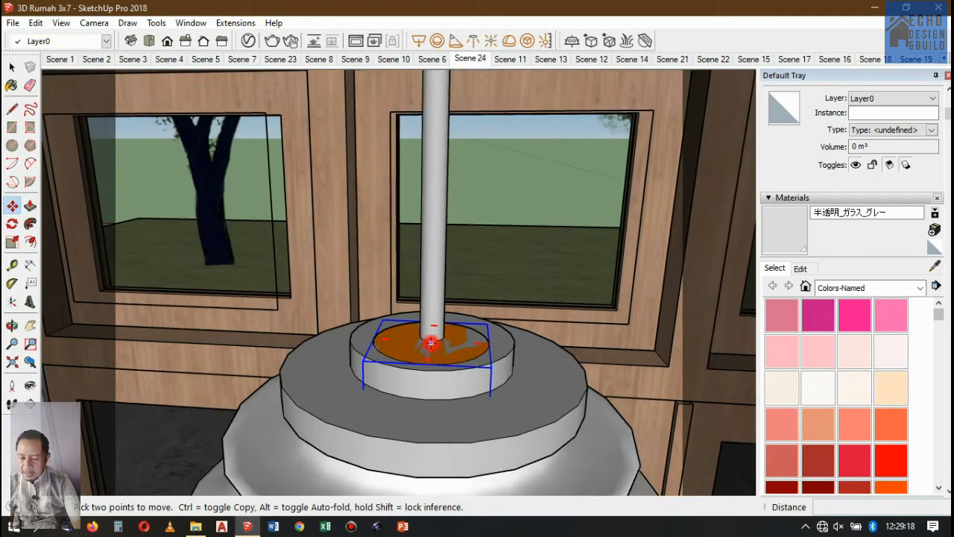
left_click(431, 343)
scroll(456, 348, "down", 4)
scroll(457, 348, "up", 2)
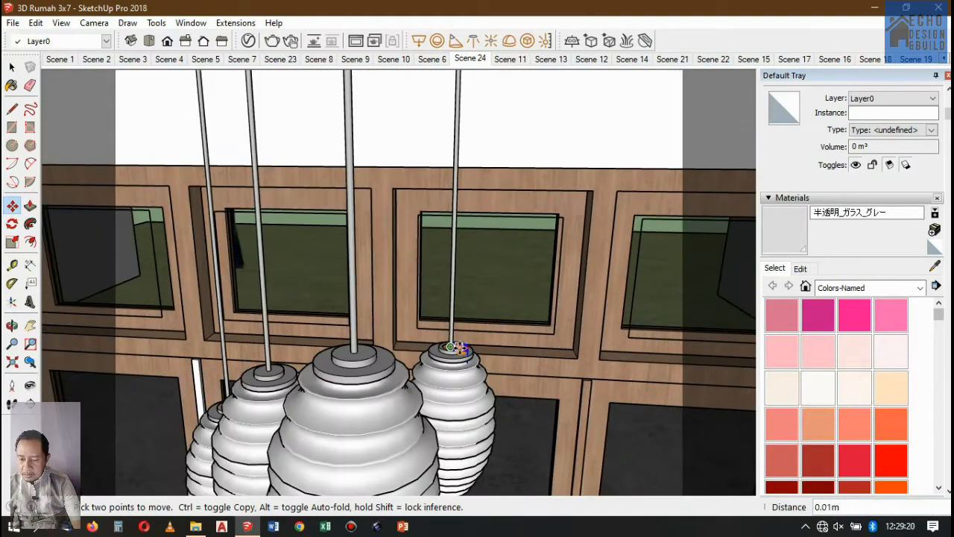
scroll(367, 340, "up", 5)
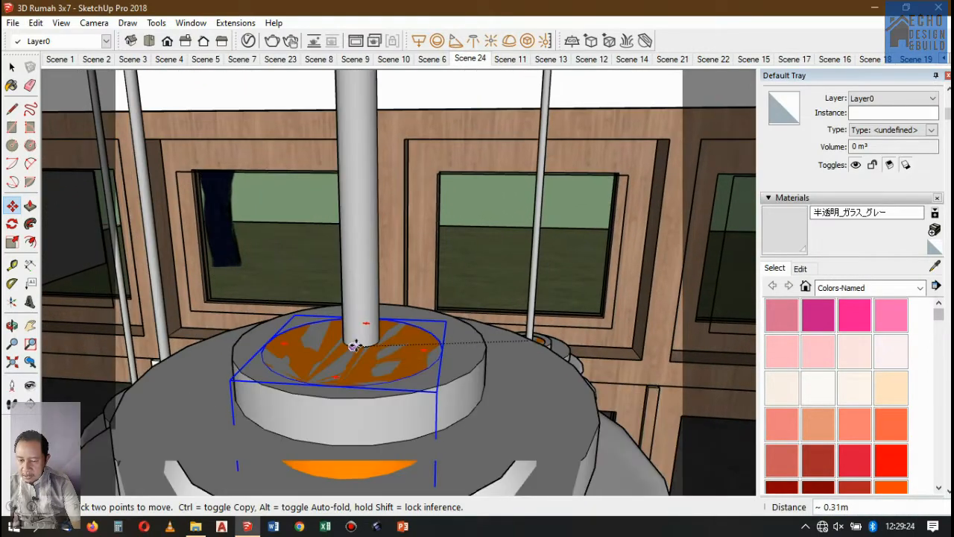
- Copy the front pendant's cylinder, paste it in place and move the duplicate to the cap centre of the neighbouring left pendant
left_click(35, 24)
left_click(67, 89)
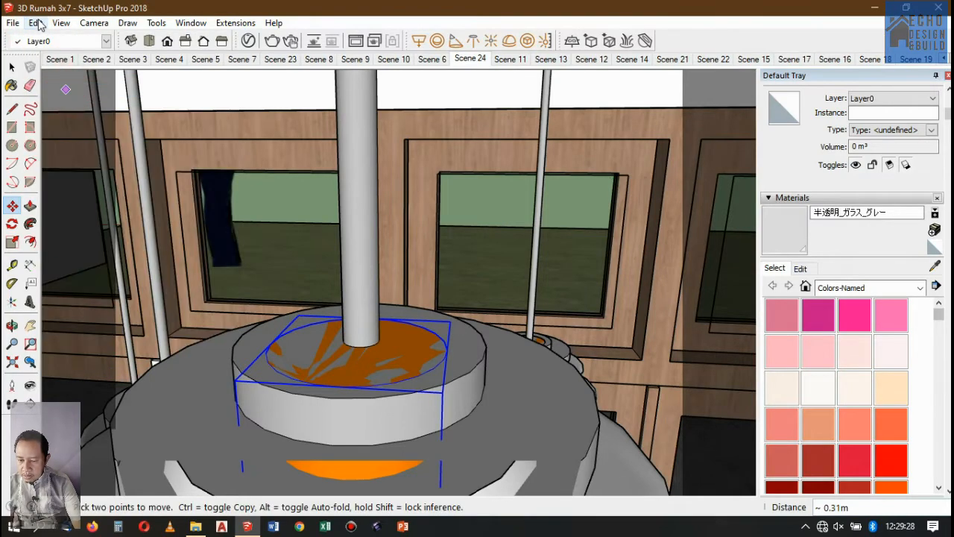
left_click(37, 23)
left_click(90, 120)
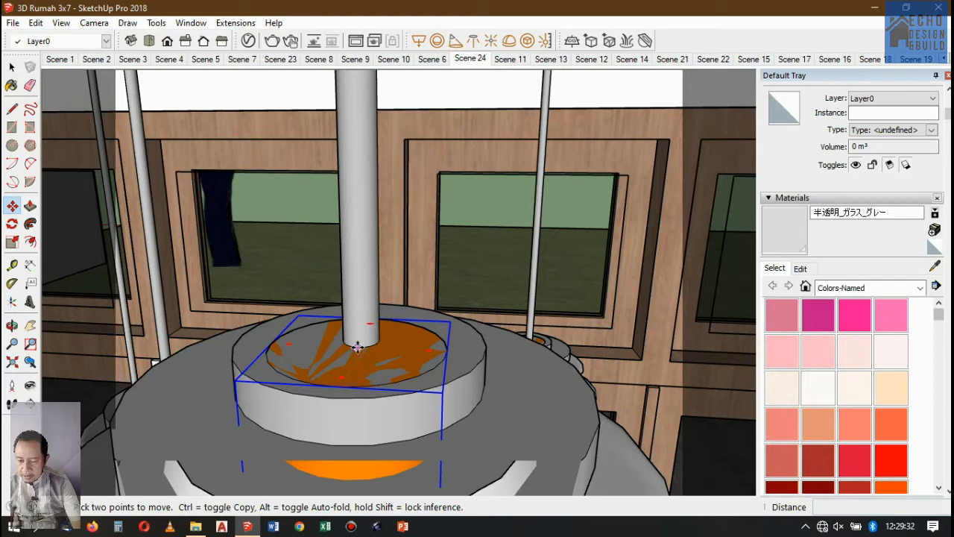
scroll(491, 333, "down", 6)
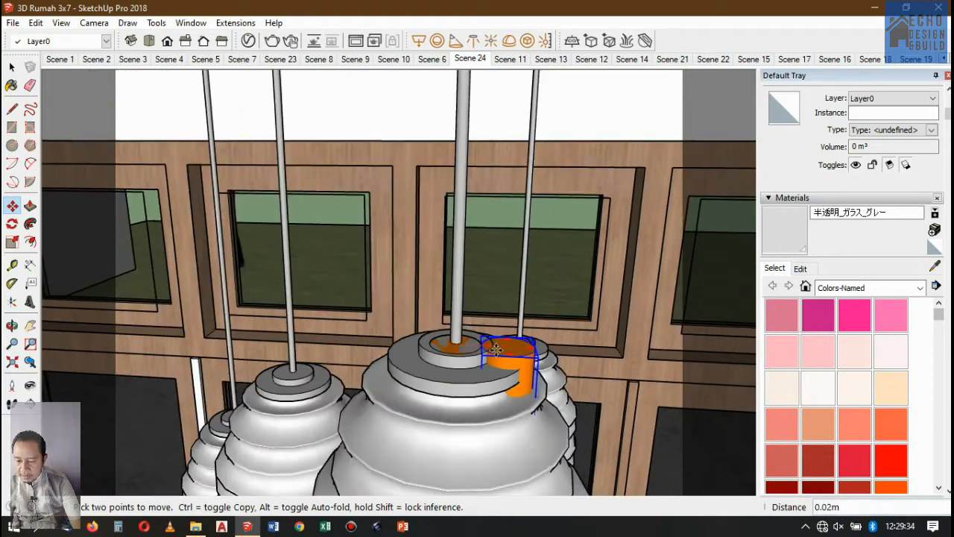
scroll(326, 388, "up", 5)
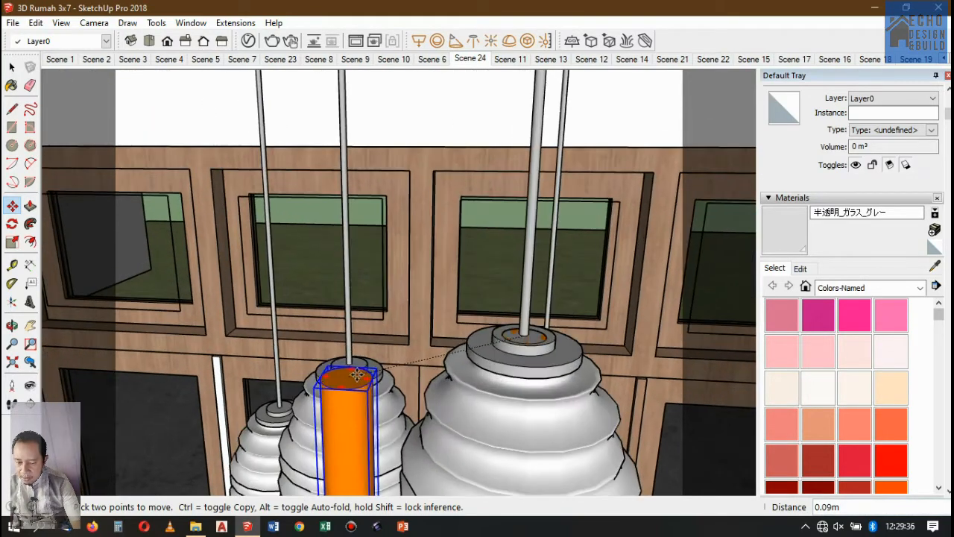
scroll(346, 360, "up", 6)
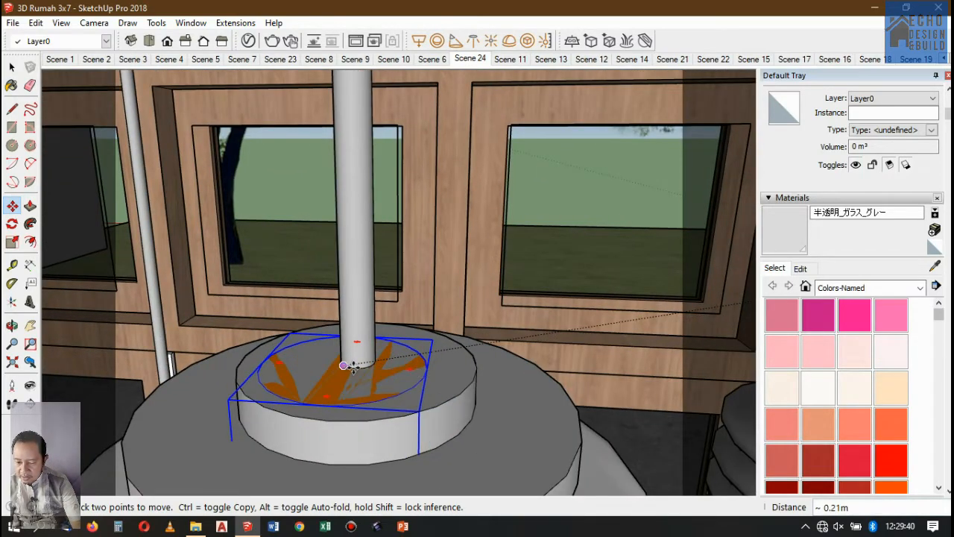
left_click(348, 364)
- Paste another emissive cylinder in place at the large front pendant
scroll(369, 365, "down", 4)
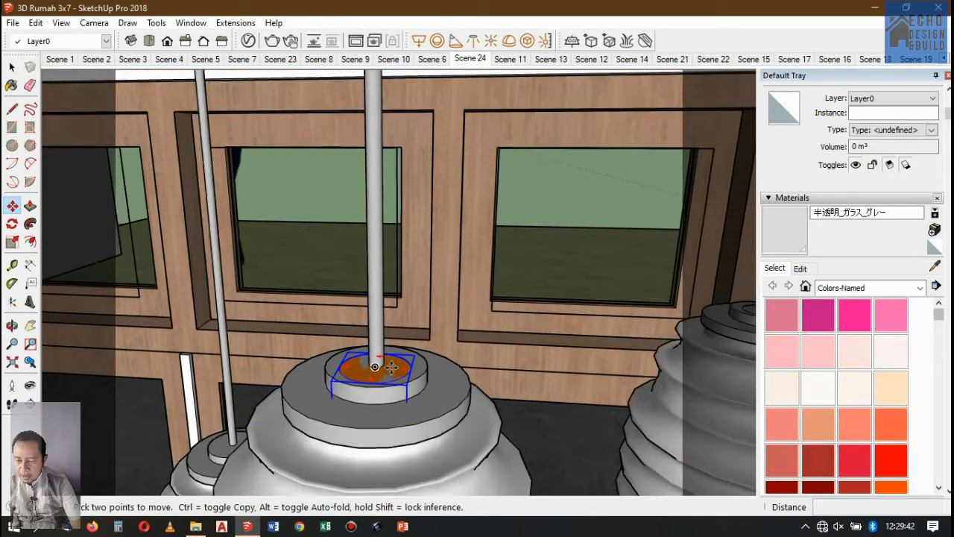
scroll(351, 380, "down", 2)
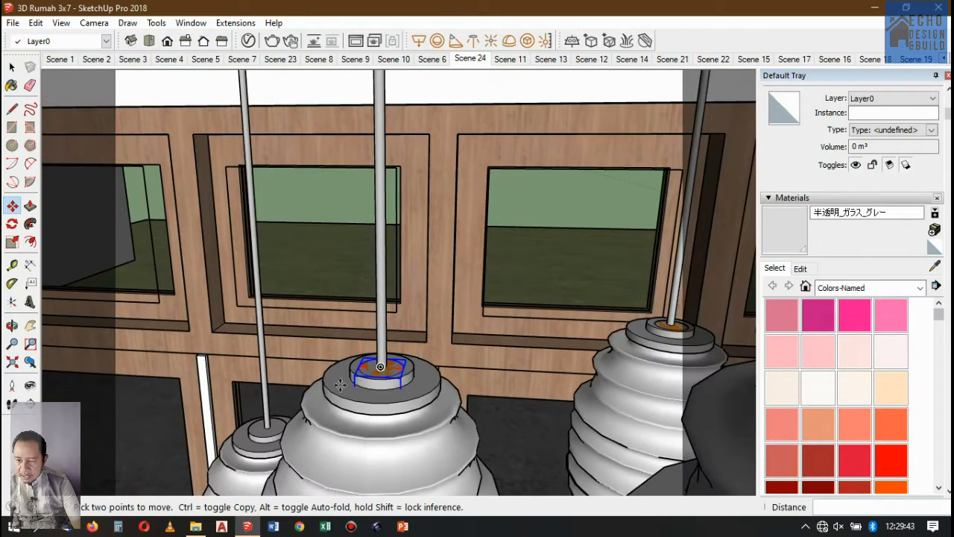
left_click(35, 23)
left_click(67, 123)
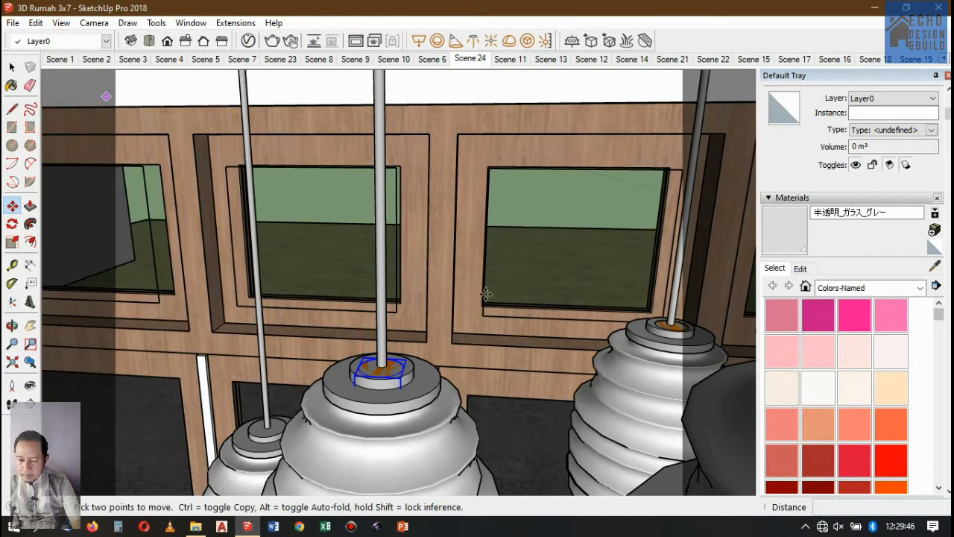
- Move the pasted cylinder from the front pendant's cap centre to the cap centre of the low-hanging pendant at the cluster's far left
scroll(361, 307, "down", 3)
scroll(360, 313, "up", 6)
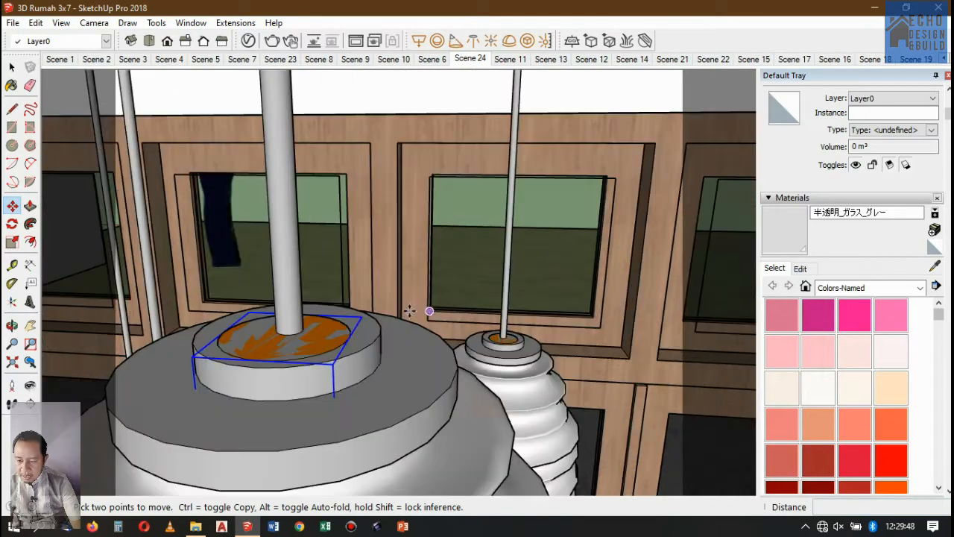
scroll(360, 322, "down", 3)
scroll(234, 337, "up", 4)
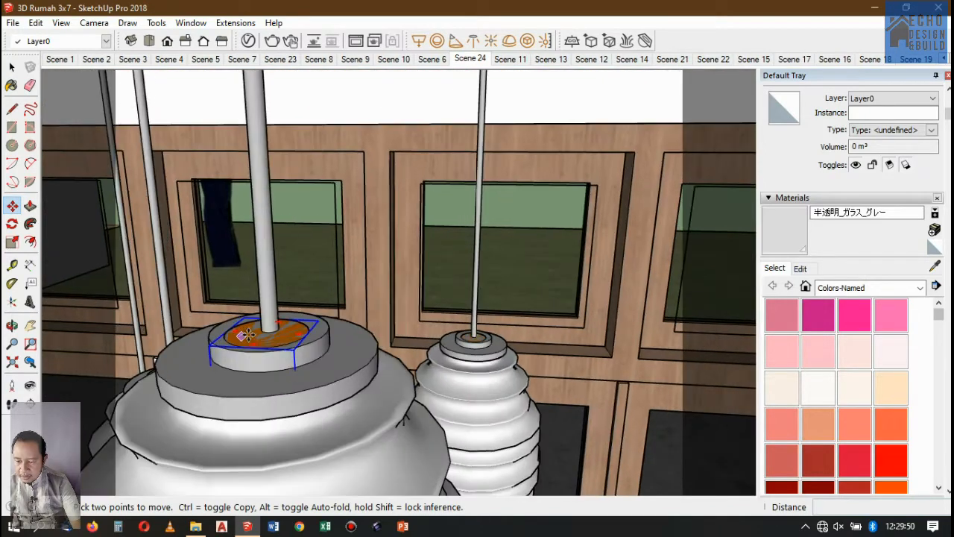
left_click(268, 328)
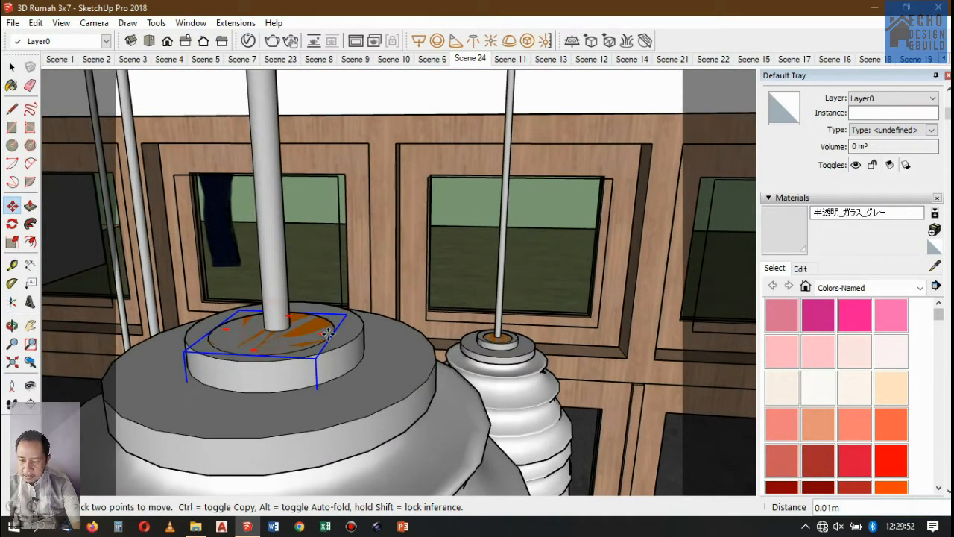
scroll(350, 339, "down", 4)
scroll(369, 349, "down", 4)
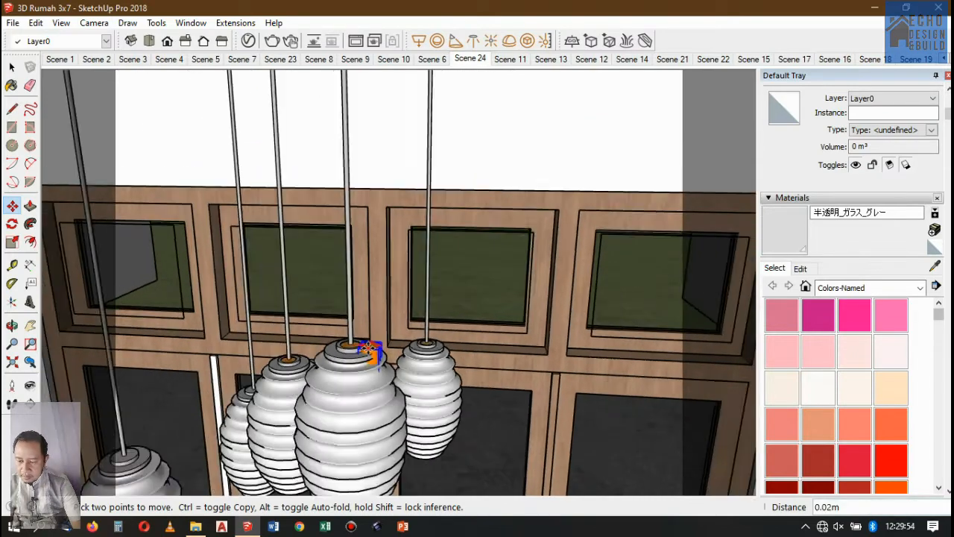
scroll(160, 492, "down", 2)
scroll(179, 447, "up", 5)
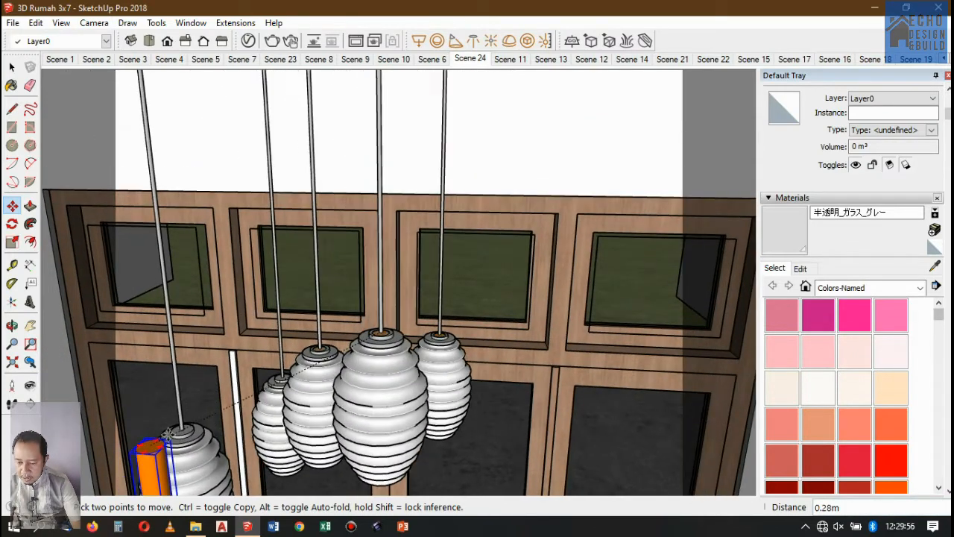
scroll(183, 427, "up", 6)
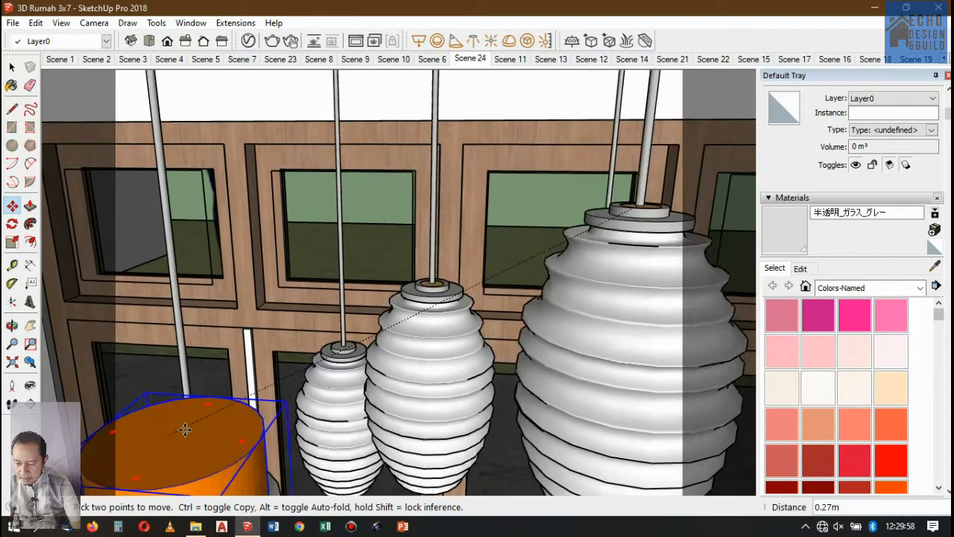
scroll(196, 432, "up", 4)
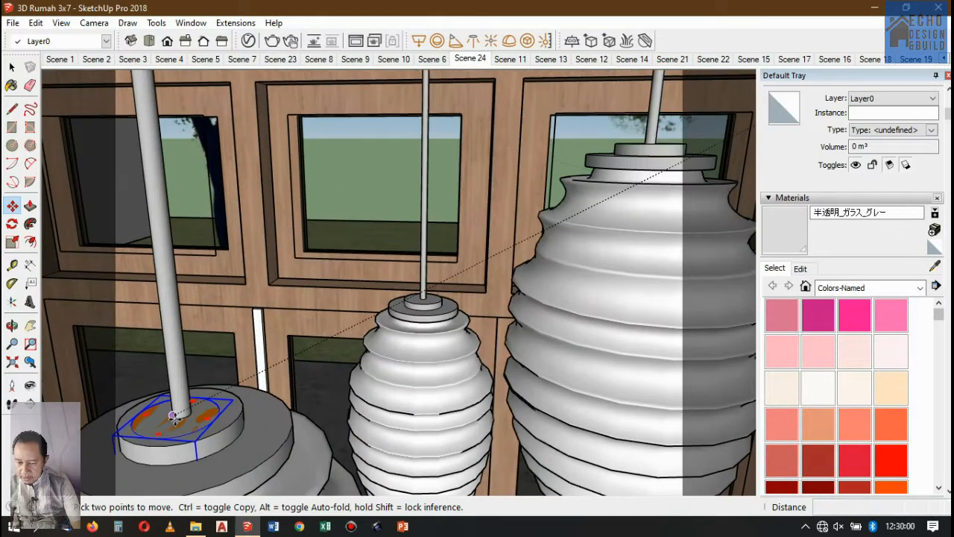
- Paste one more cylinder in place at the front pendant for the last shade without a light
scroll(179, 391, "down", 5)
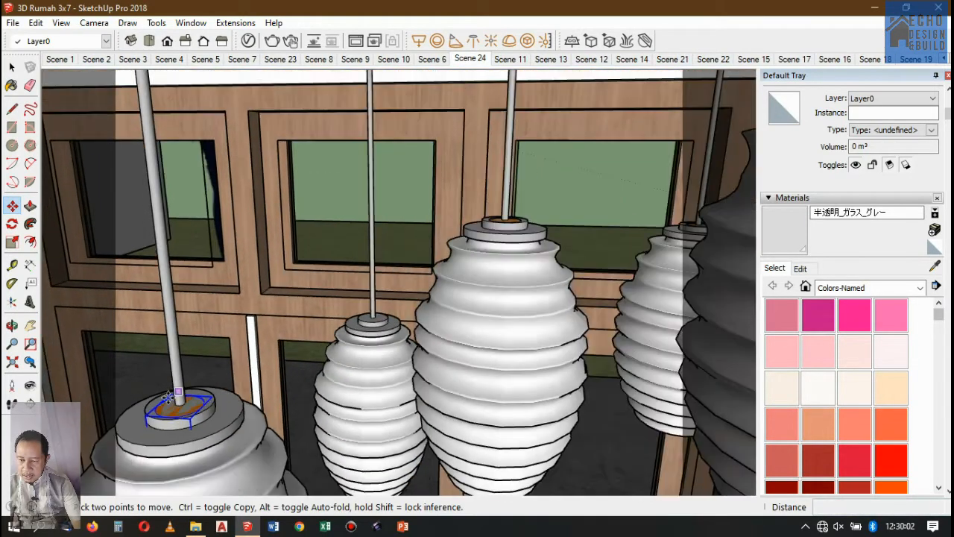
left_click(30, 23)
left_click(75, 116)
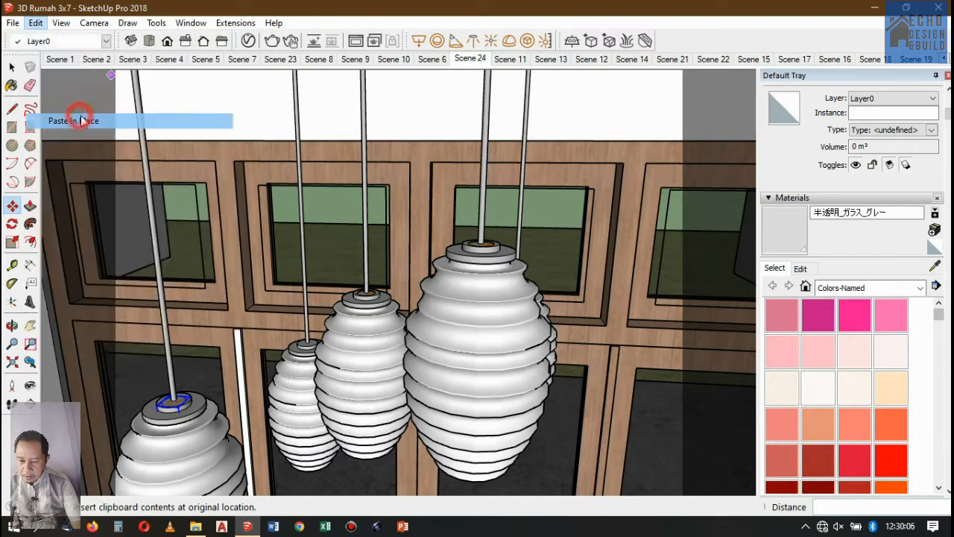
- Move the last pasted cylinder from the front pendant's cap centre to the cap centre of the remaining back-left pendant
left_click(11, 204)
scroll(462, 243, "up", 5)
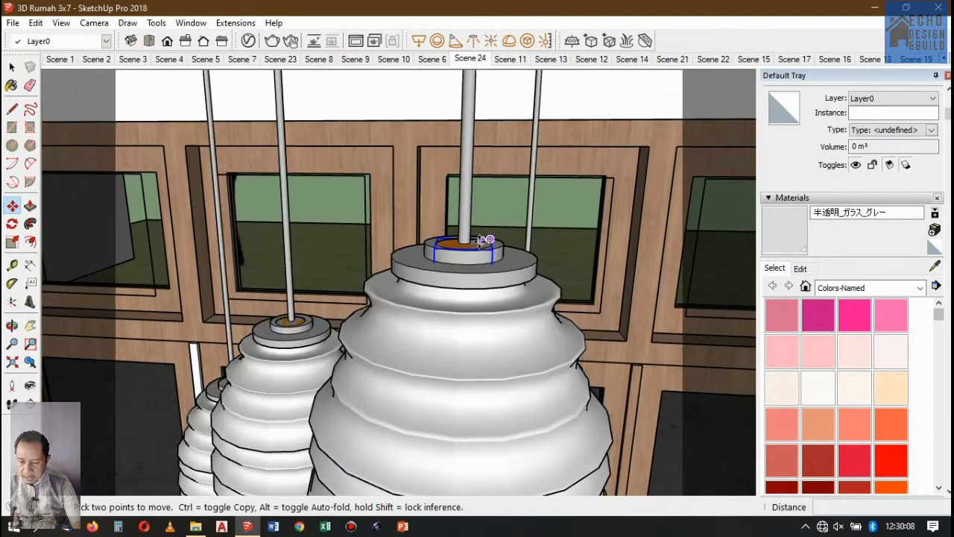
scroll(459, 246, "up", 8)
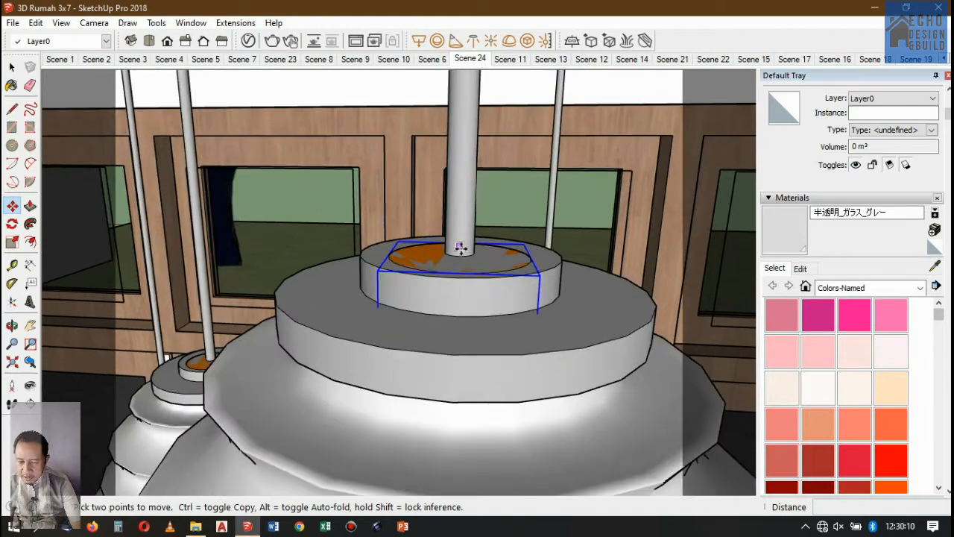
left_click(460, 253)
scroll(460, 252, "down", 10)
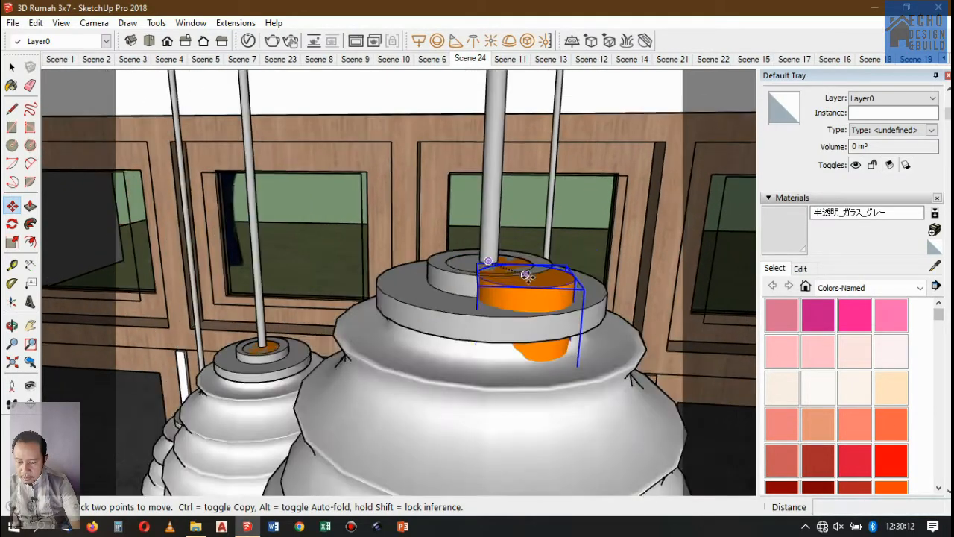
scroll(262, 366, "down", 2)
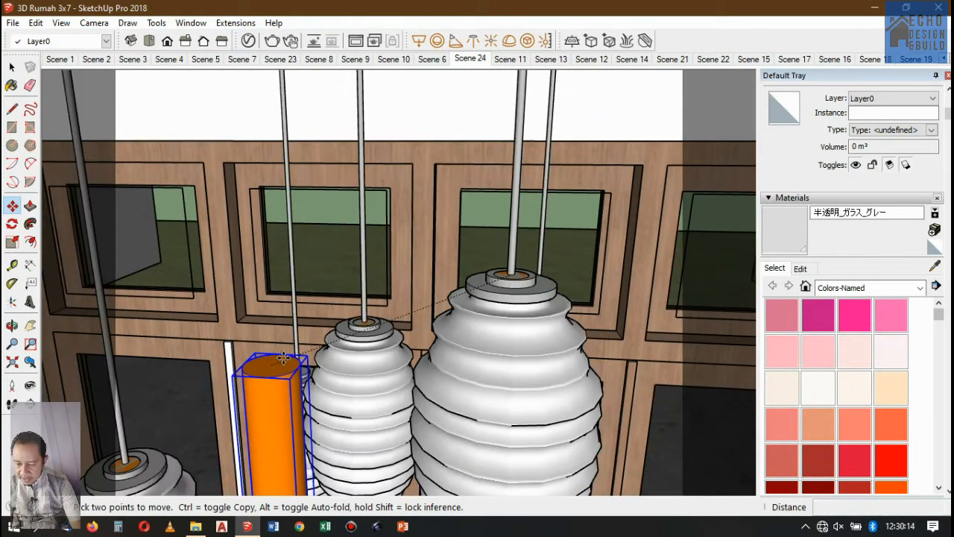
scroll(281, 371, "up", 3)
scroll(280, 392, "up", 5)
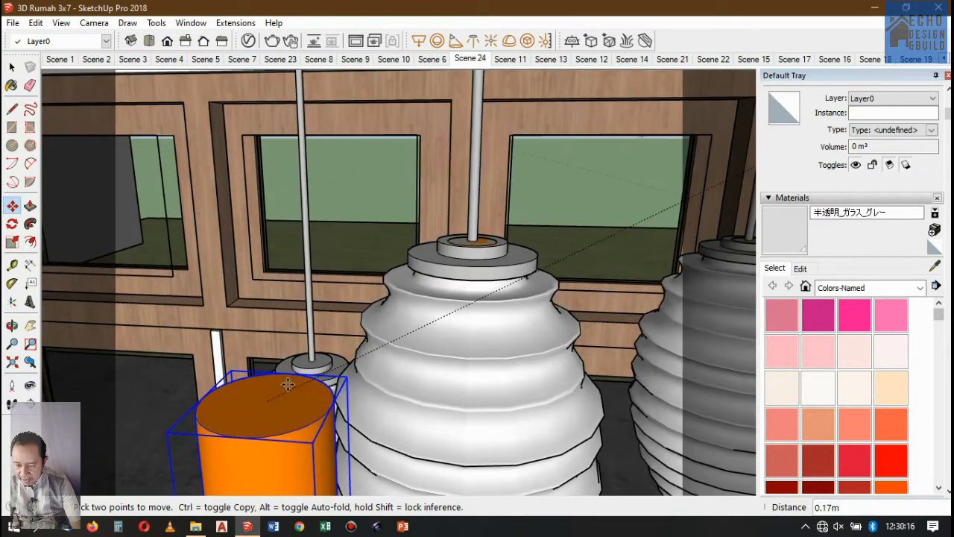
scroll(302, 363, "up", 5)
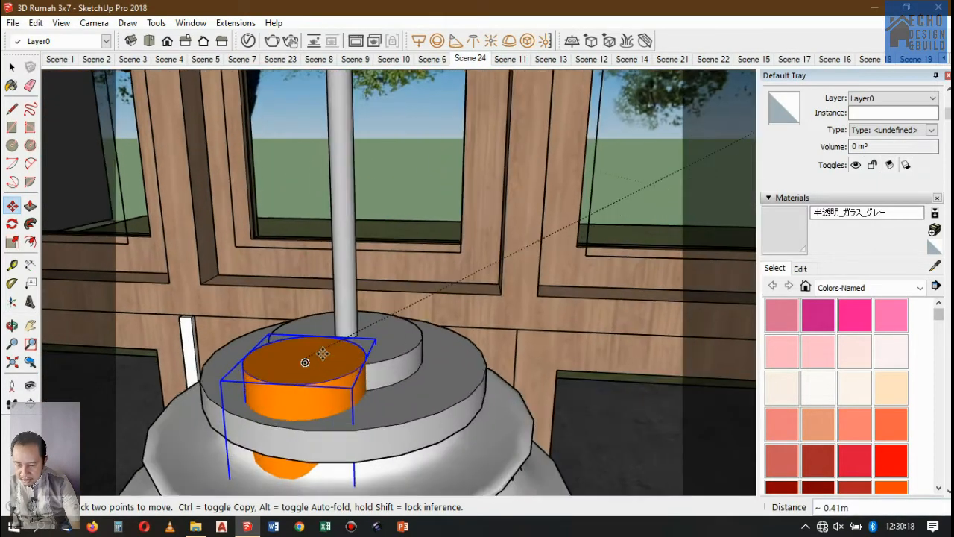
left_click(347, 333)
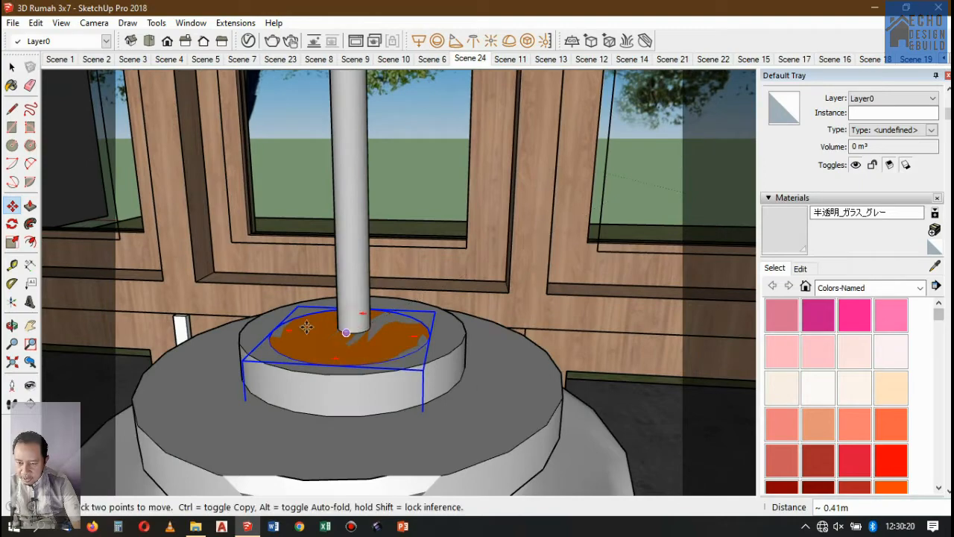
- Return to the Scene 24 view and hide the whole pendant lamp component so that only the emissive cylinders are shown
left_click(12, 67)
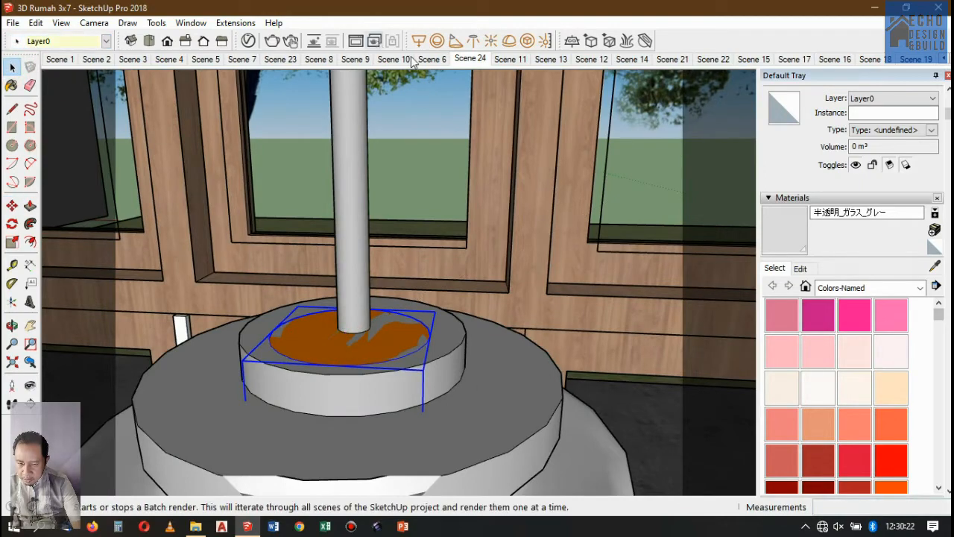
left_click(471, 59)
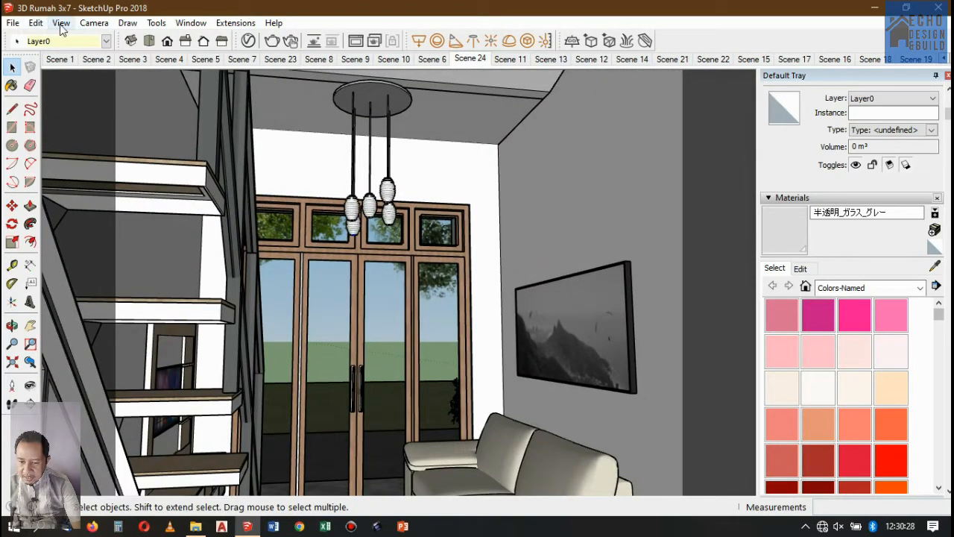
left_click(390, 192)
right_click(390, 188)
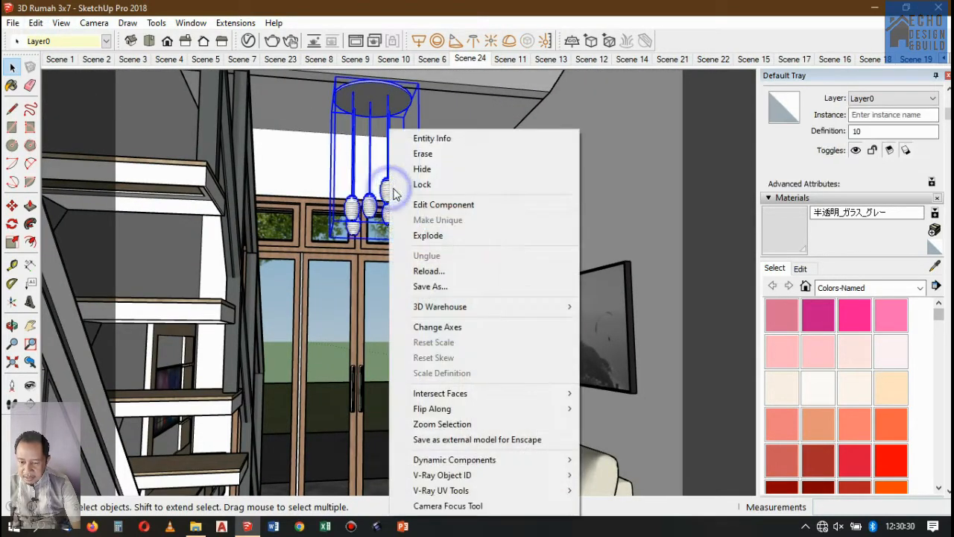
left_click(430, 171)
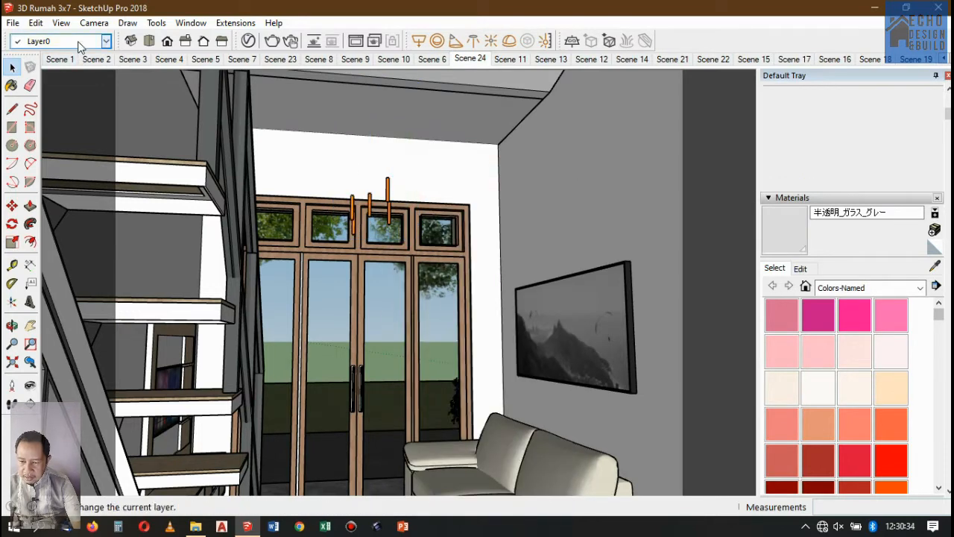
left_click(35, 22)
mouse_move(157, 22)
left_click(366, 7)
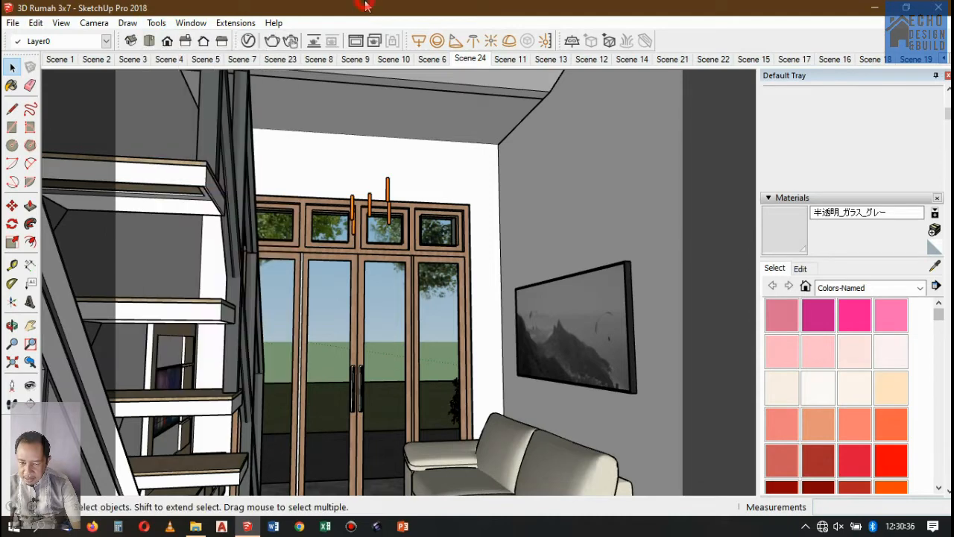
- Restore the Scene 24 view with the pendant lamp shown and inspect its five shades up close
left_click(474, 61)
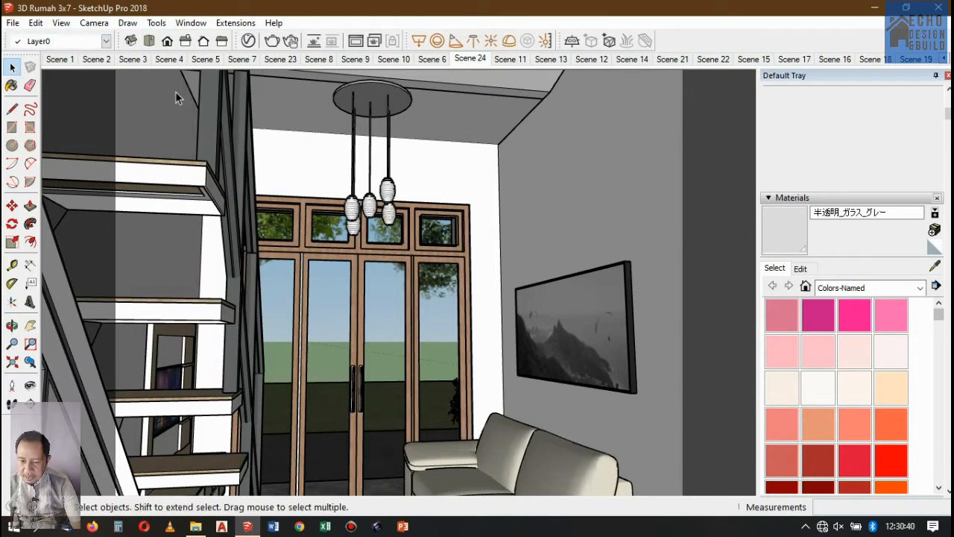
scroll(404, 213, "up", 6)
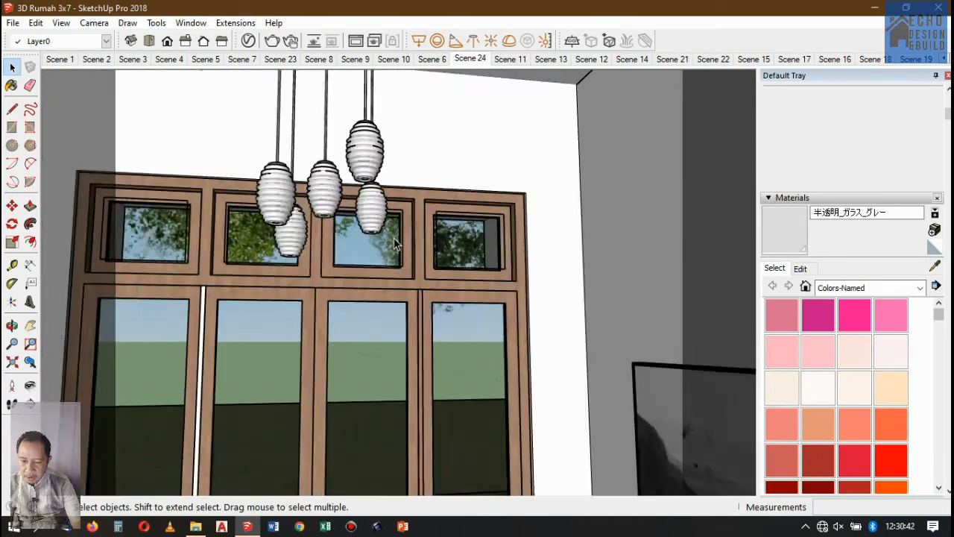
scroll(402, 238, "down", 3)
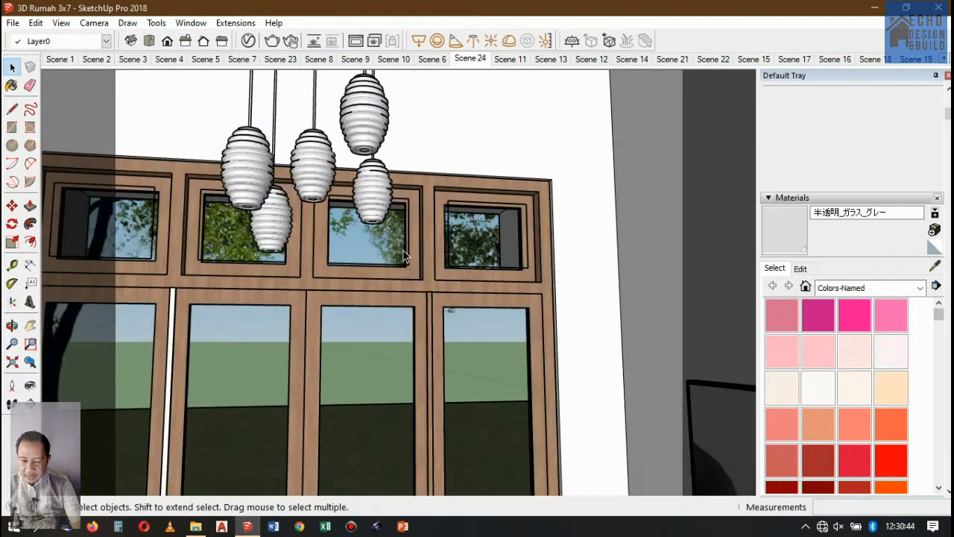
scroll(404, 261, "down", 3)
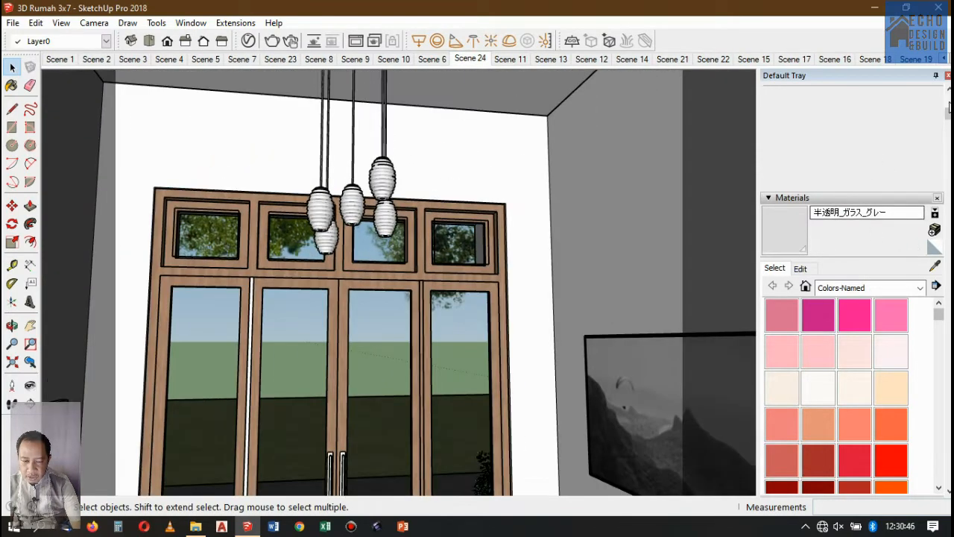
- Set the shadow light intensity to 83 and the shadow time to 18:07
left_click_drag(947, 118, 947, 357)
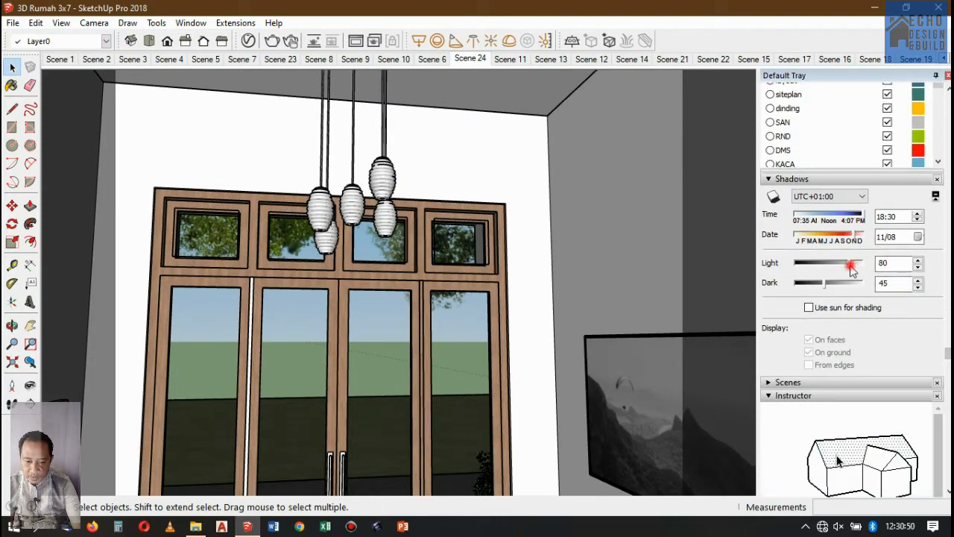
left_click(851, 265)
mouse_move(854, 218)
left_mouse_down()
mouse_move(820, 217)
mouse_move(872, 216)
left_mouse_up()
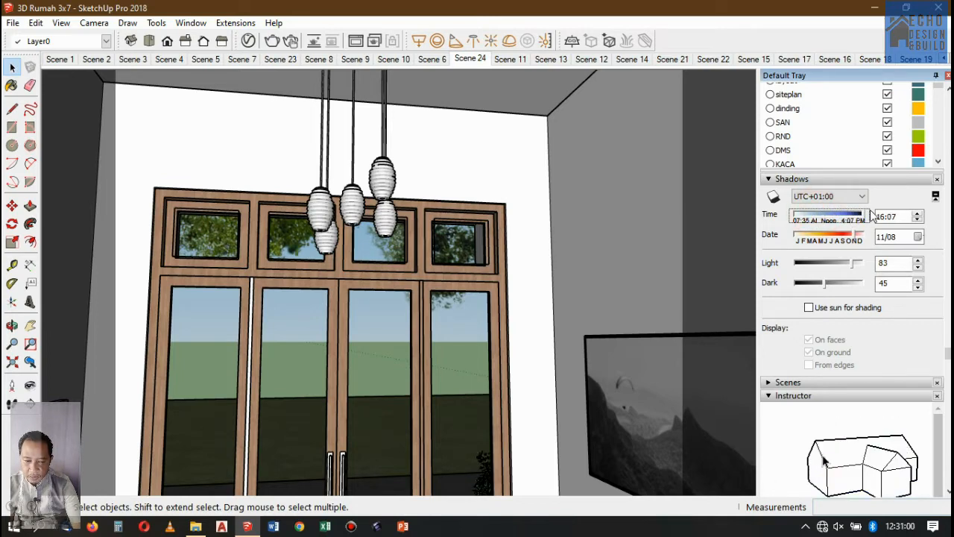
left_click(917, 213)
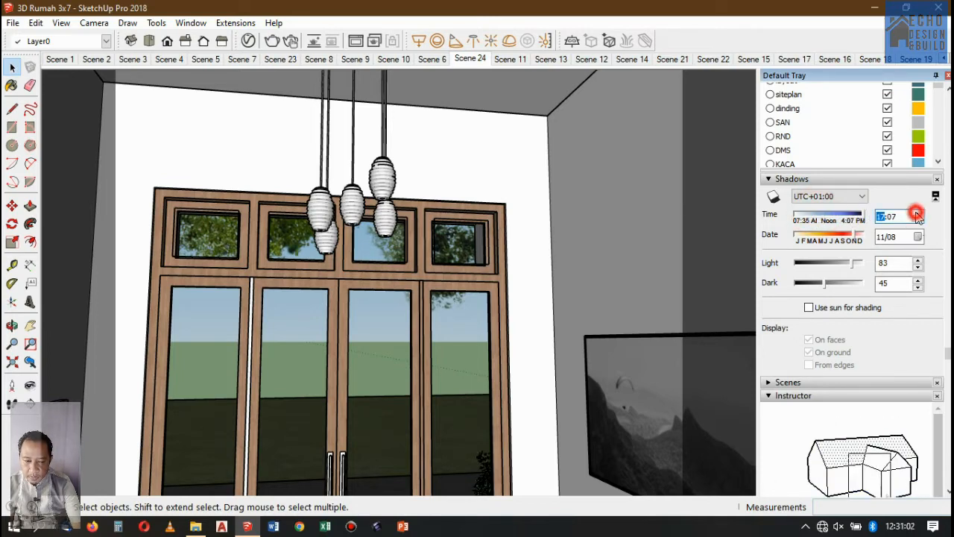
left_click(917, 214)
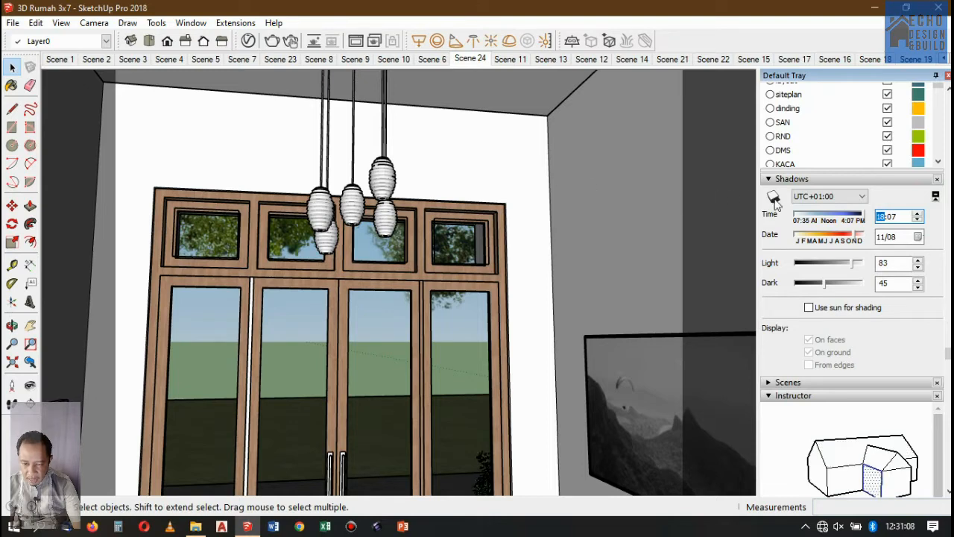
- Return to the saved Scene 24 view and its shadow settings without updating the scene
right_click(468, 59)
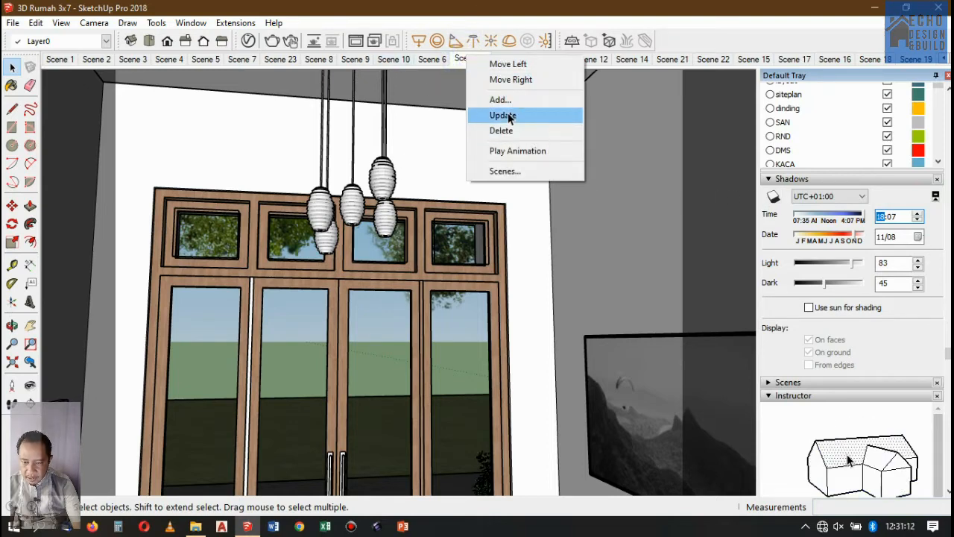
left_click(465, 6)
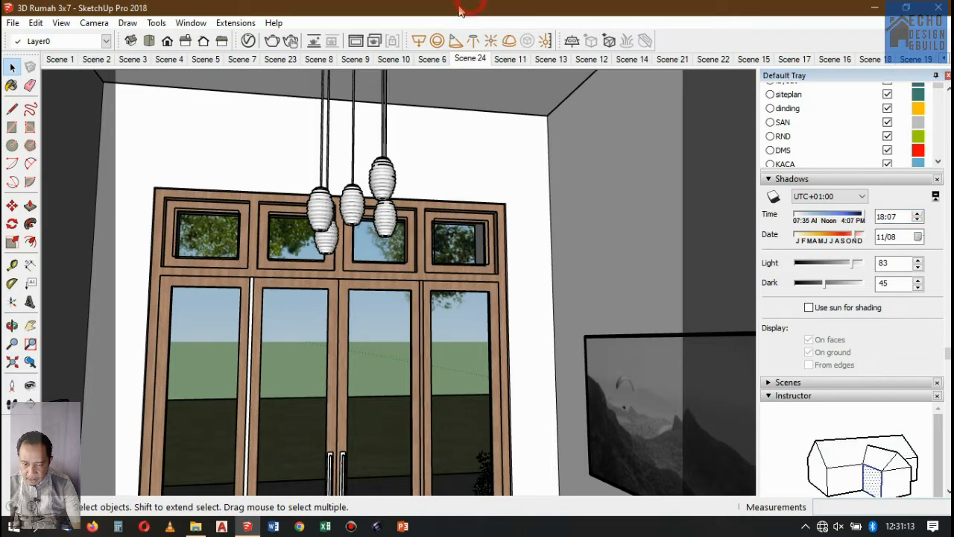
left_click(477, 63)
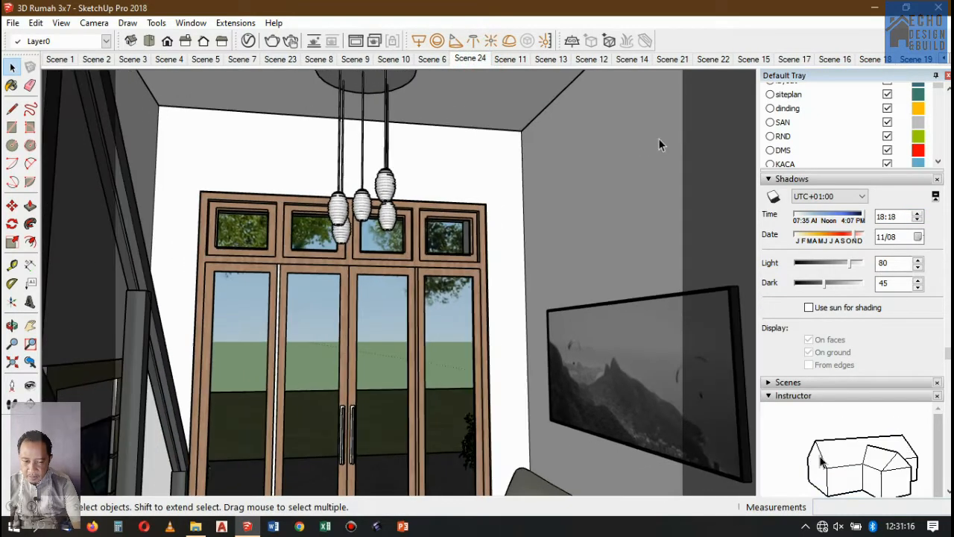
- Set the shadow time for the current view to 18:21 and look through the available UTC time zones
double_click(882, 217)
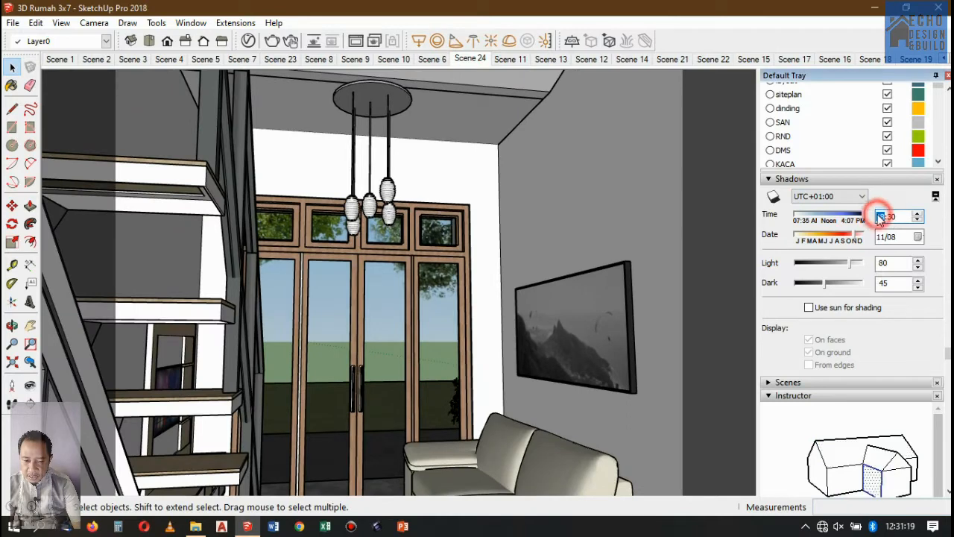
left_click(826, 216)
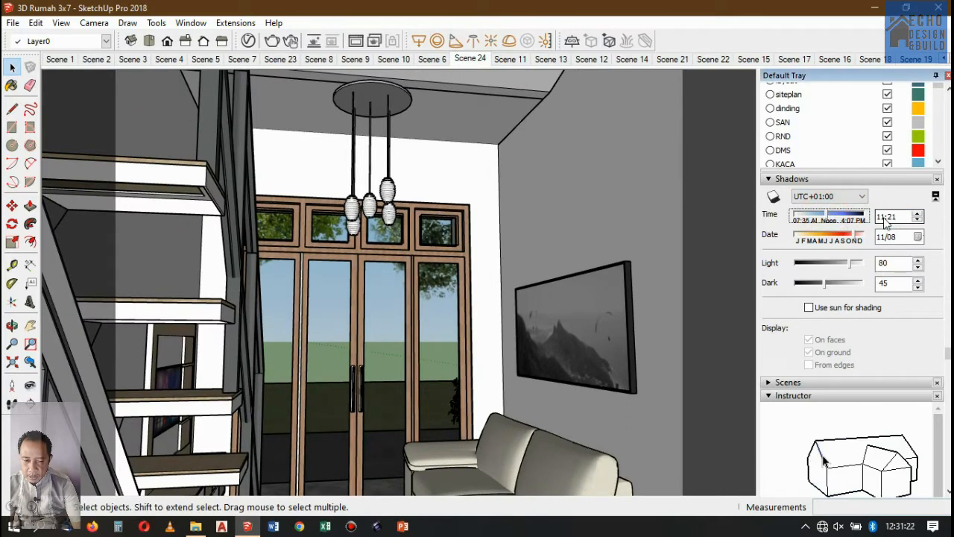
double_click(884, 217)
left_click(918, 214)
left_click(919, 213)
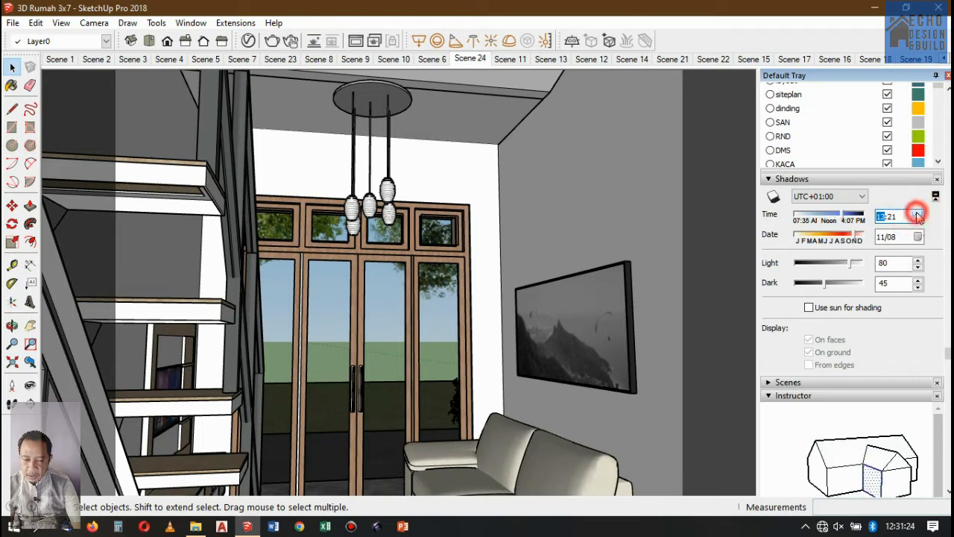
left_click(918, 214)
left_click(918, 214)
left_click(918, 214)
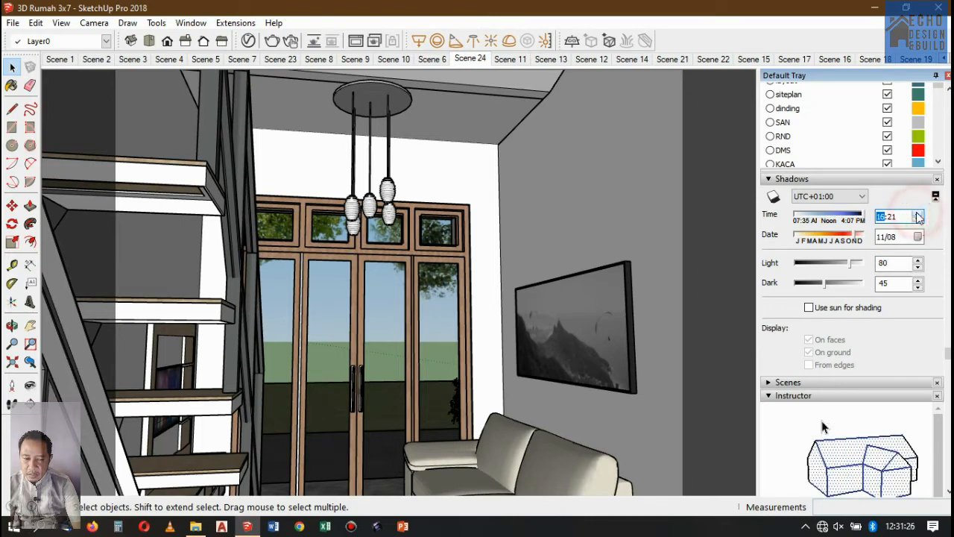
left_click(918, 214)
left_click(919, 214)
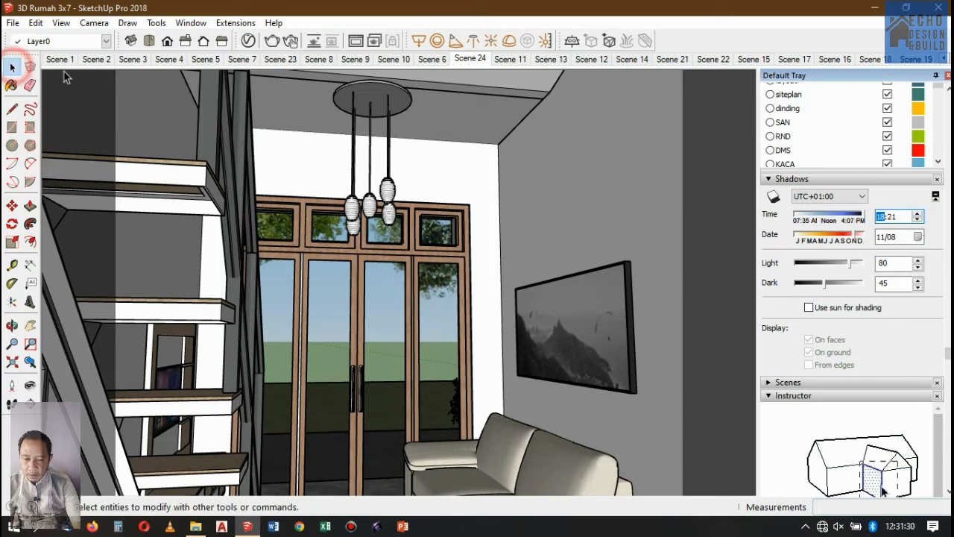
left_click(12, 67)
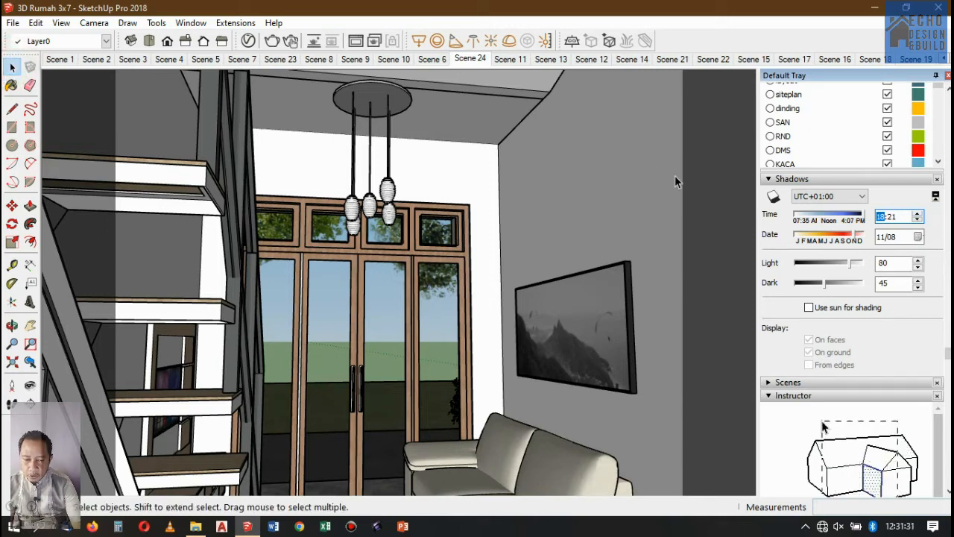
left_click(862, 196)
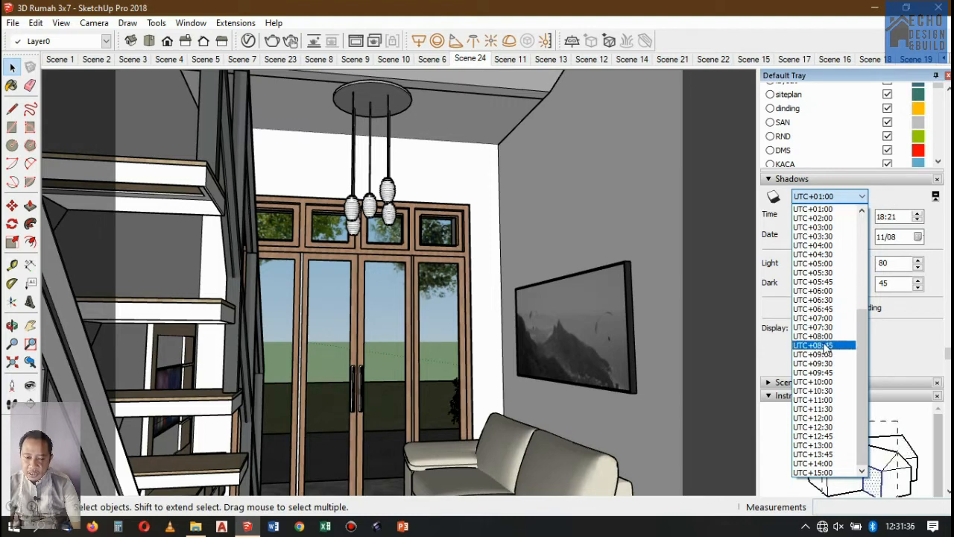
left_click(894, 196)
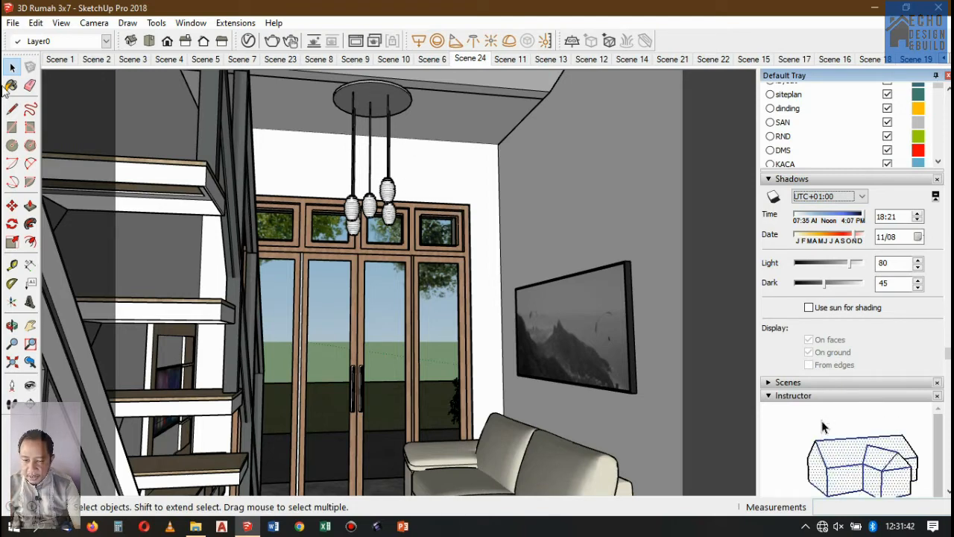
- Save the model under its current file name
left_click(442, 138)
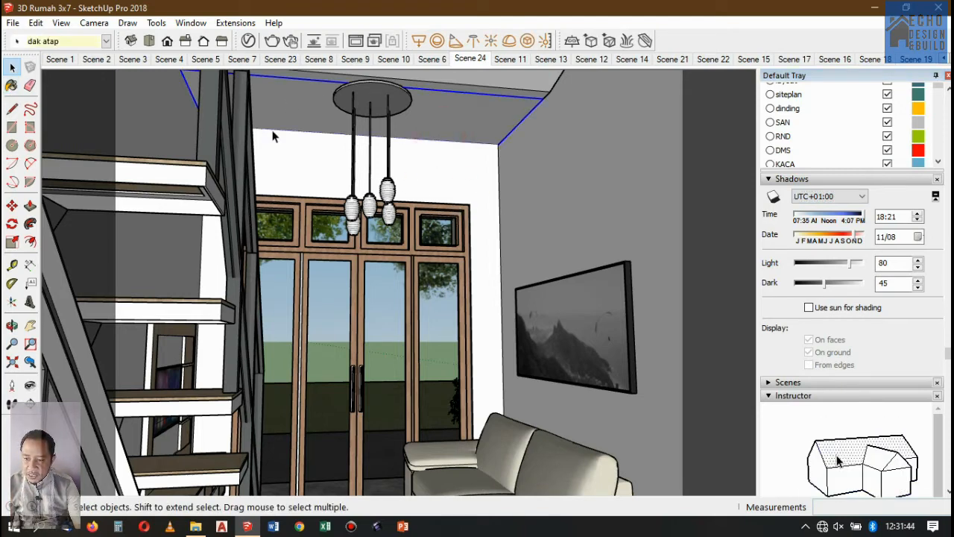
left_click(14, 23)
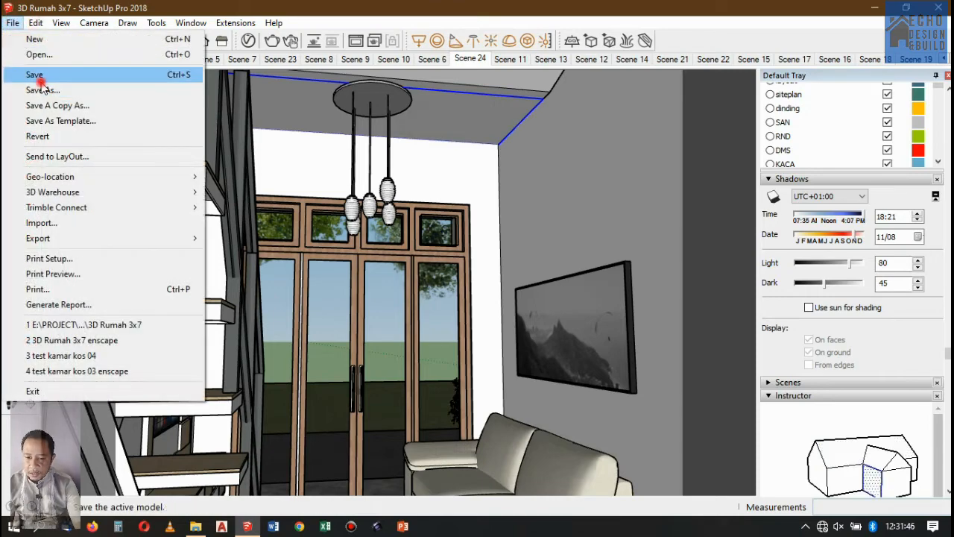
left_click(36, 74)
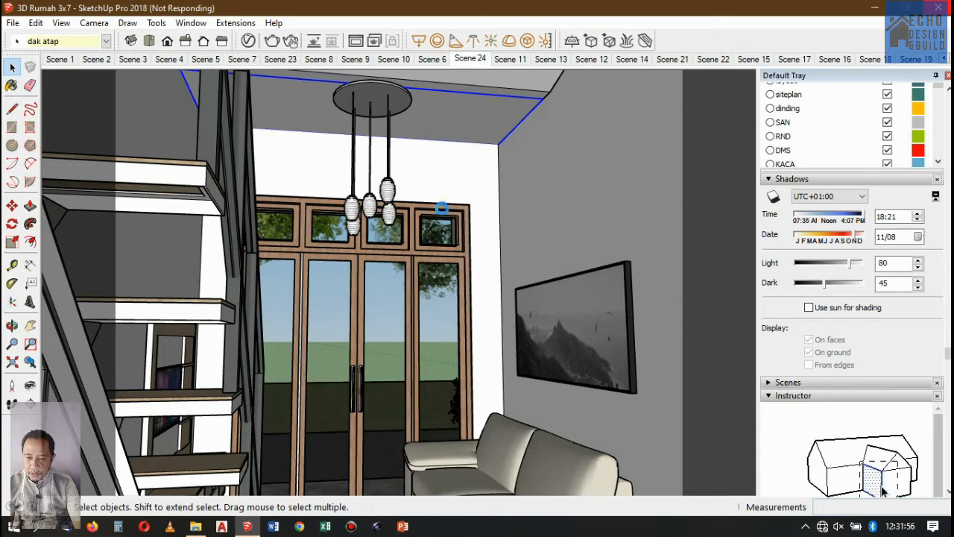
mouse_move(416, 8)
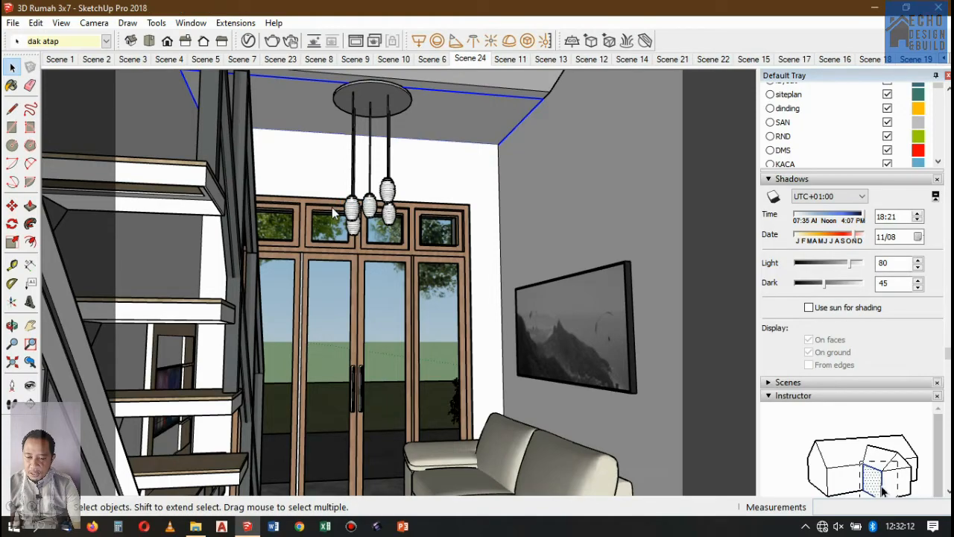
scroll(335, 209, "up", 6)
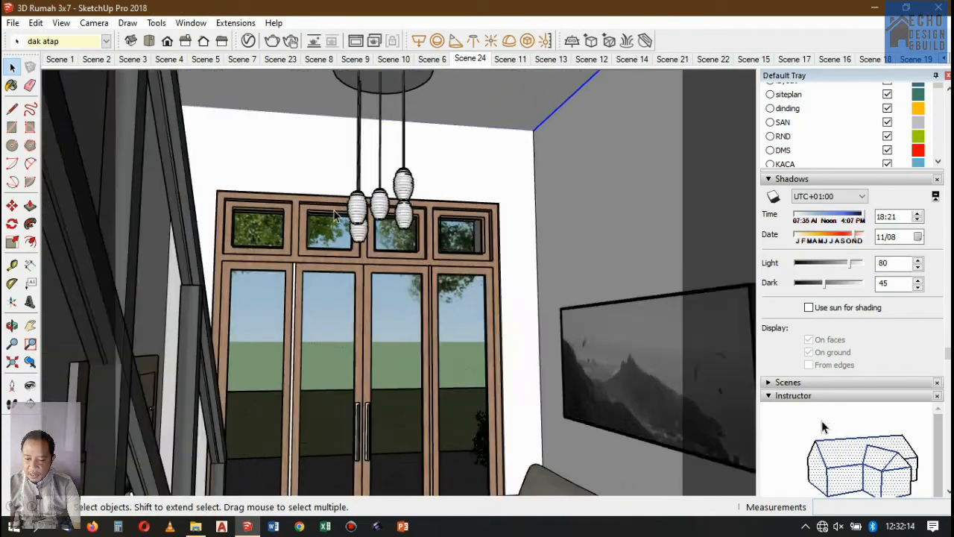
scroll(324, 220, "up", 8)
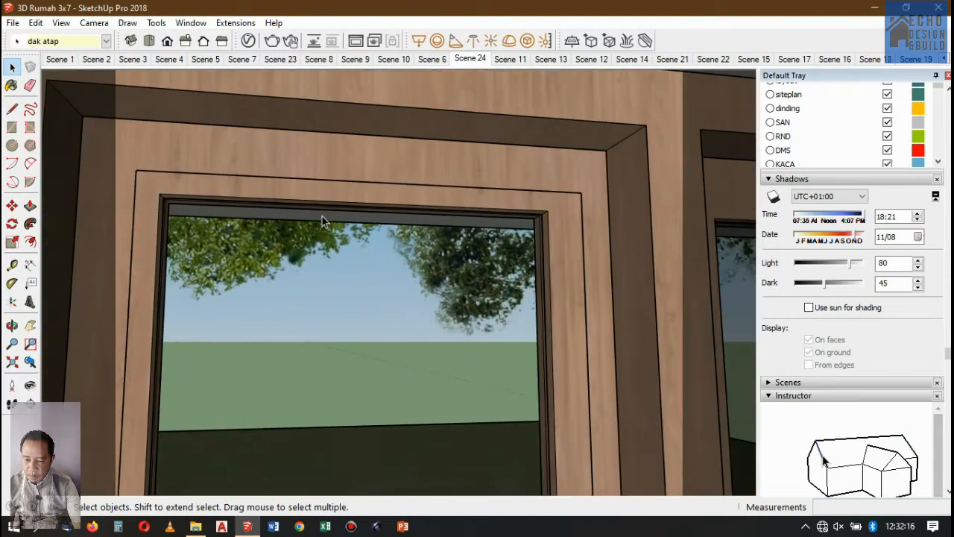
scroll(322, 216, "up", 5)
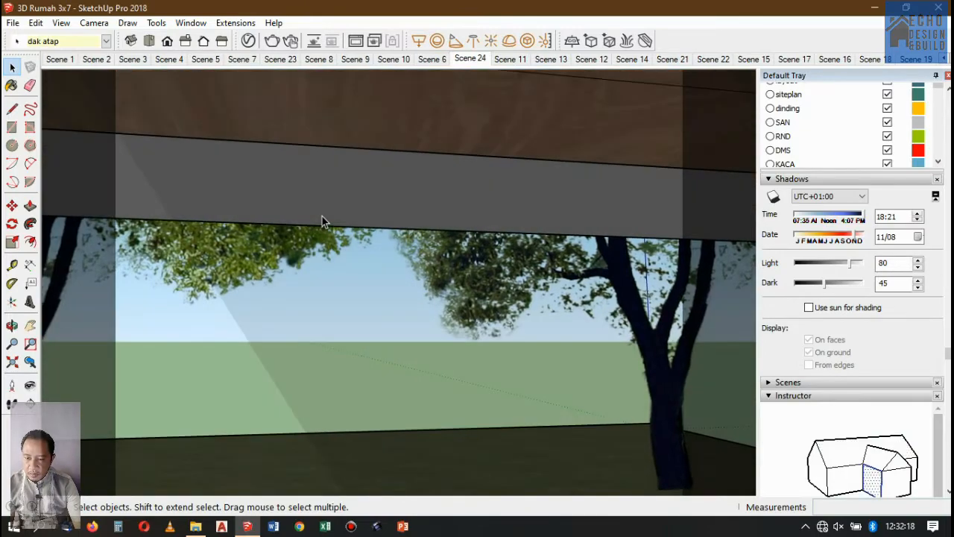
scroll(323, 217, "down", 5)
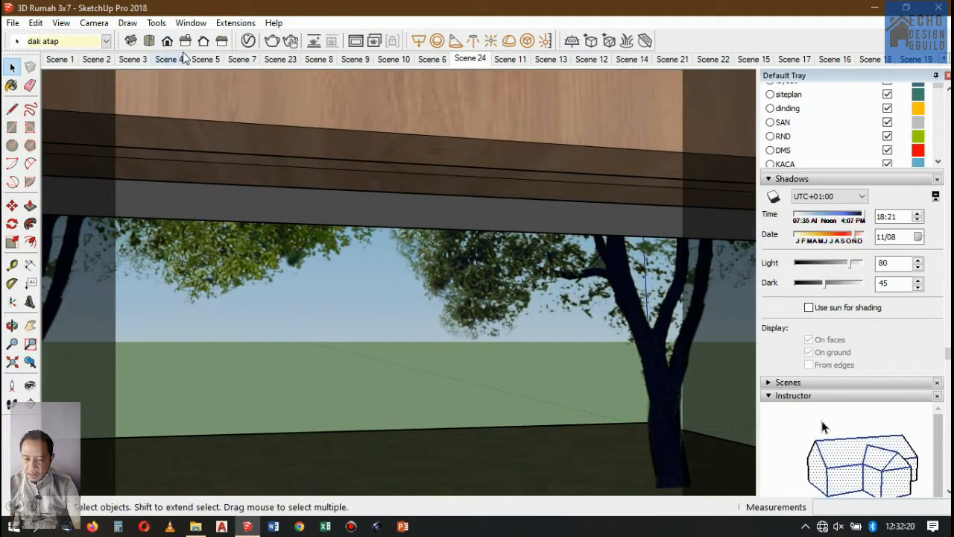
- Switch to the Scene 4 view and copy the nearer round downlight in the ceiling under the mezzanine
left_click(164, 61)
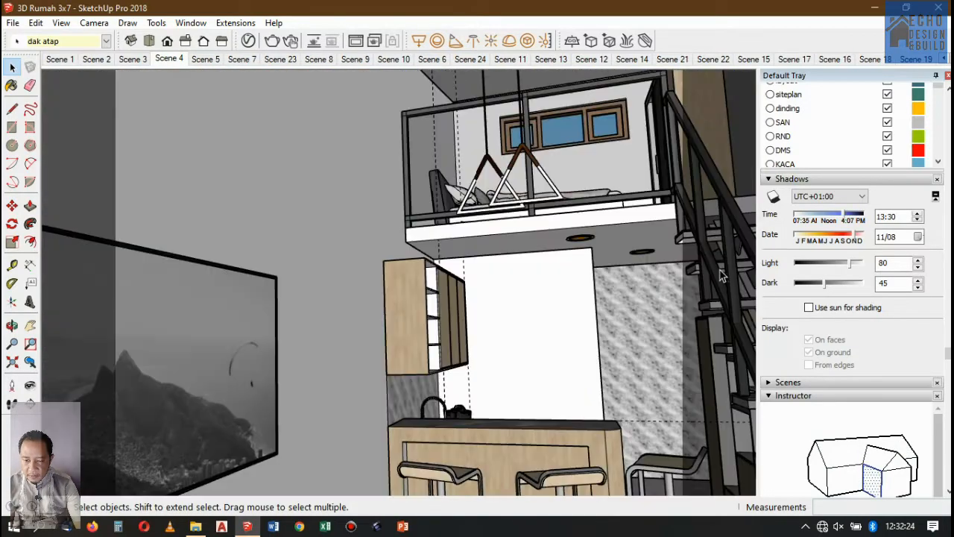
scroll(385, 131, "up", 5)
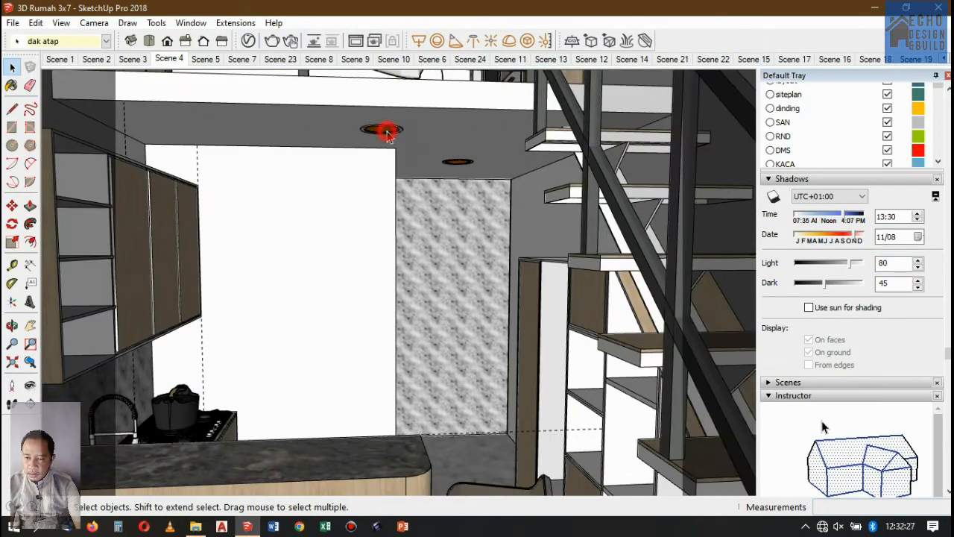
scroll(385, 131, "up", 1)
left_click(384, 131)
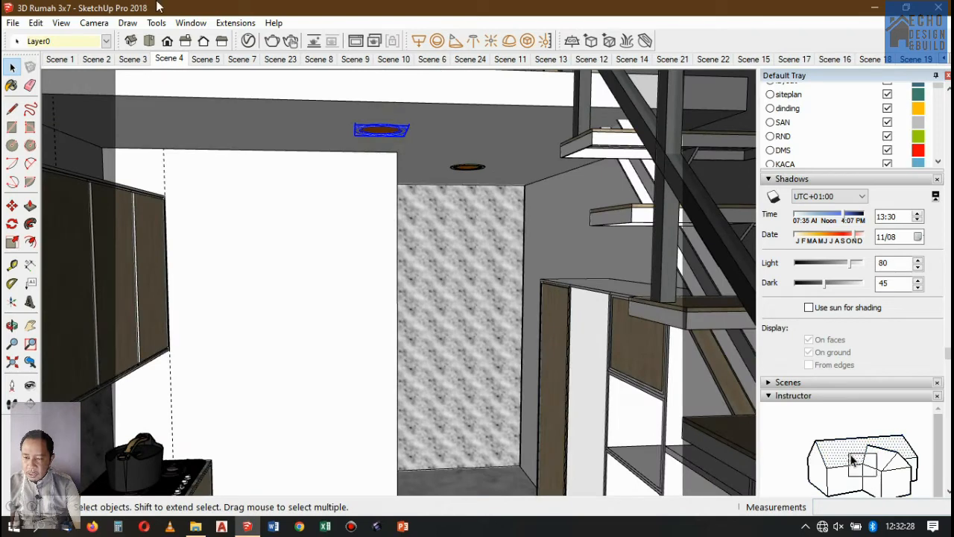
left_click(35, 23)
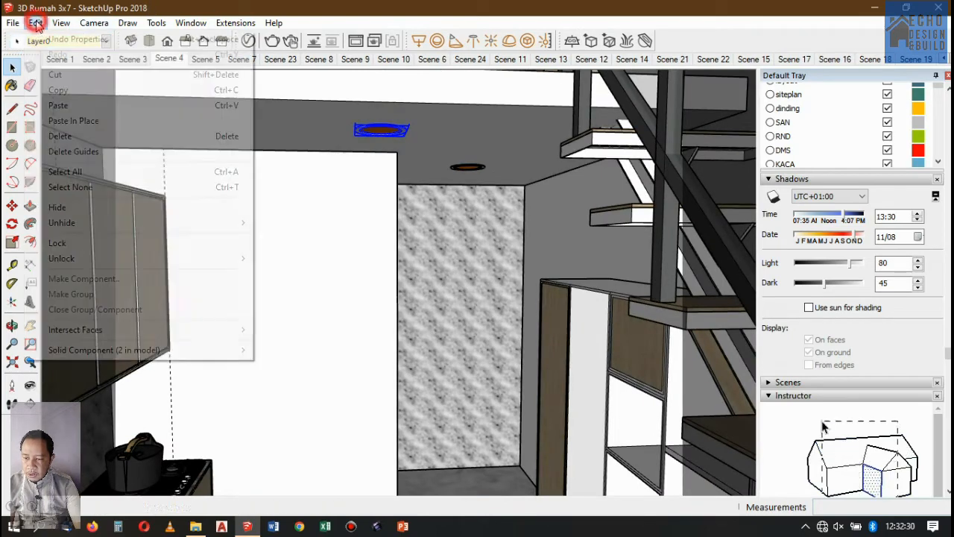
left_click(59, 90)
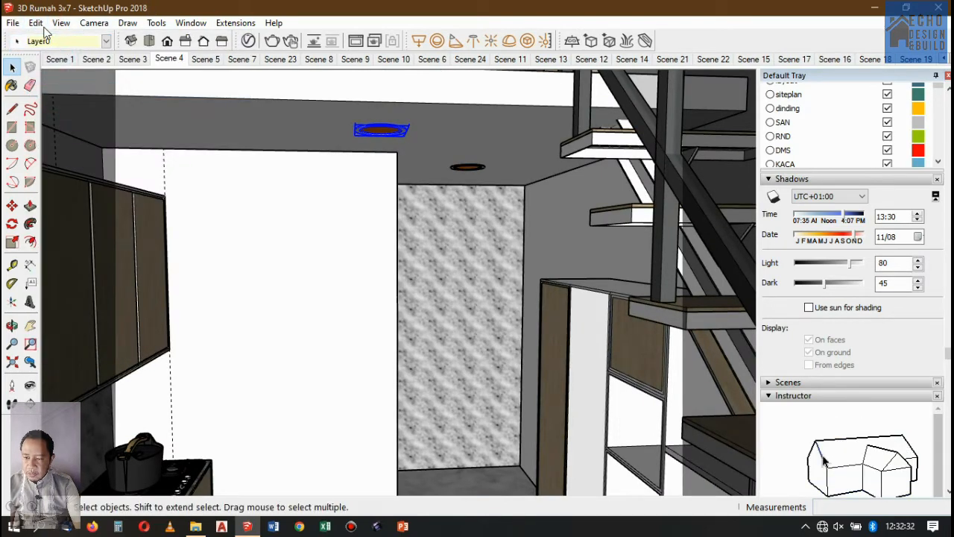
- Paste the copied downlight in place and pick the pasted copy up for moving by the midpoint on its rim
left_click(35, 24)
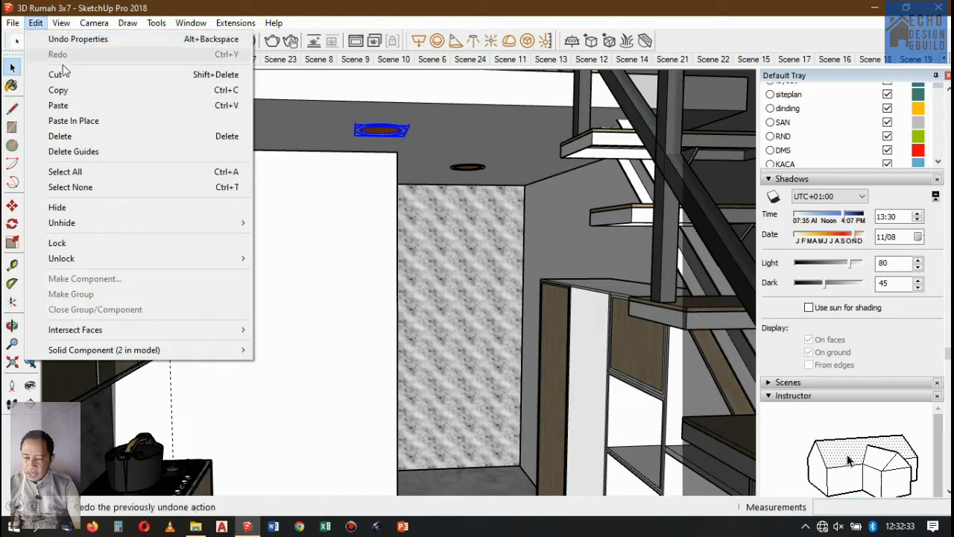
left_click(79, 120)
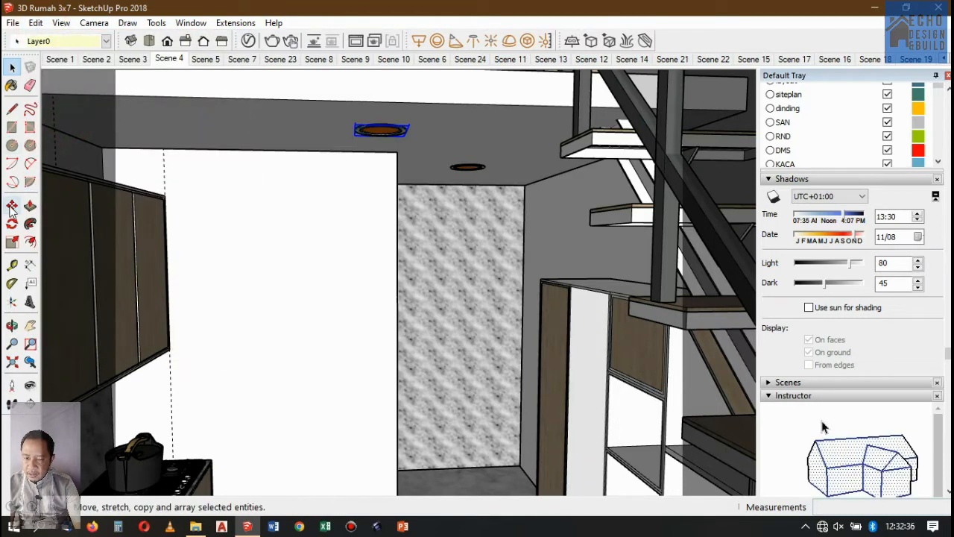
left_click(12, 205)
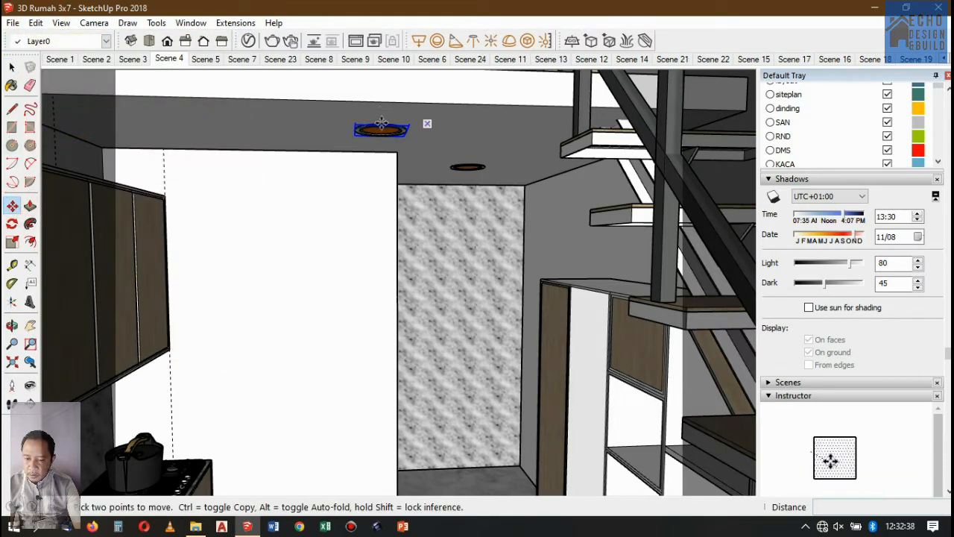
scroll(384, 120, "up", 3)
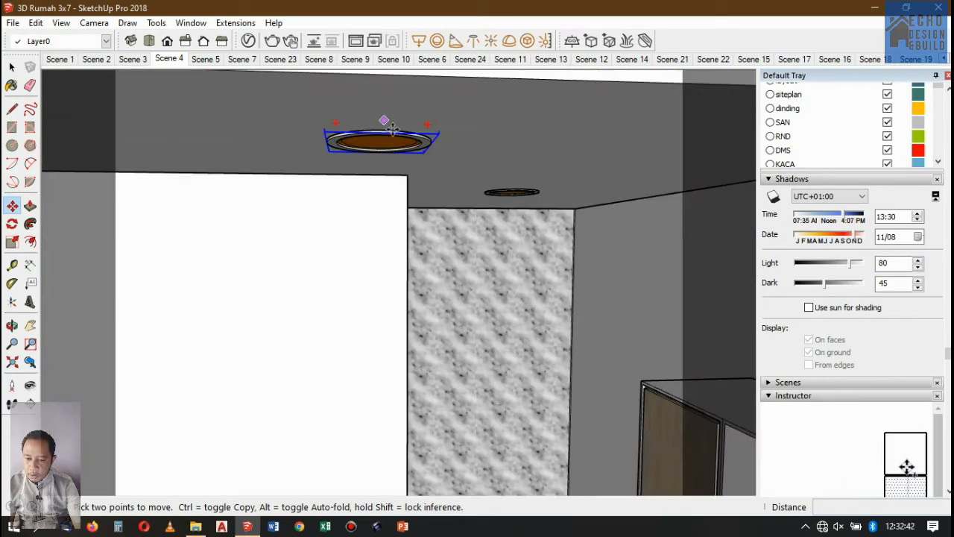
scroll(383, 127, "up", 3)
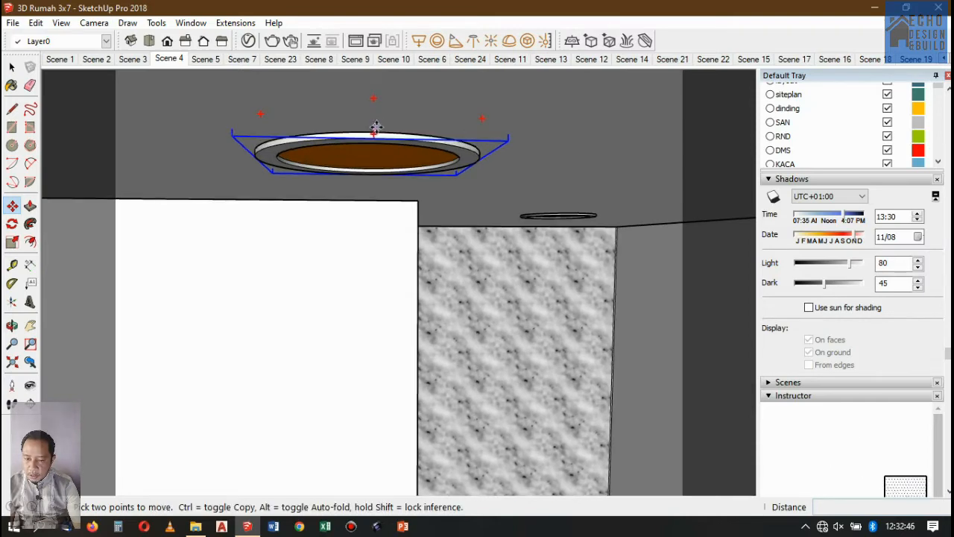
key("q")
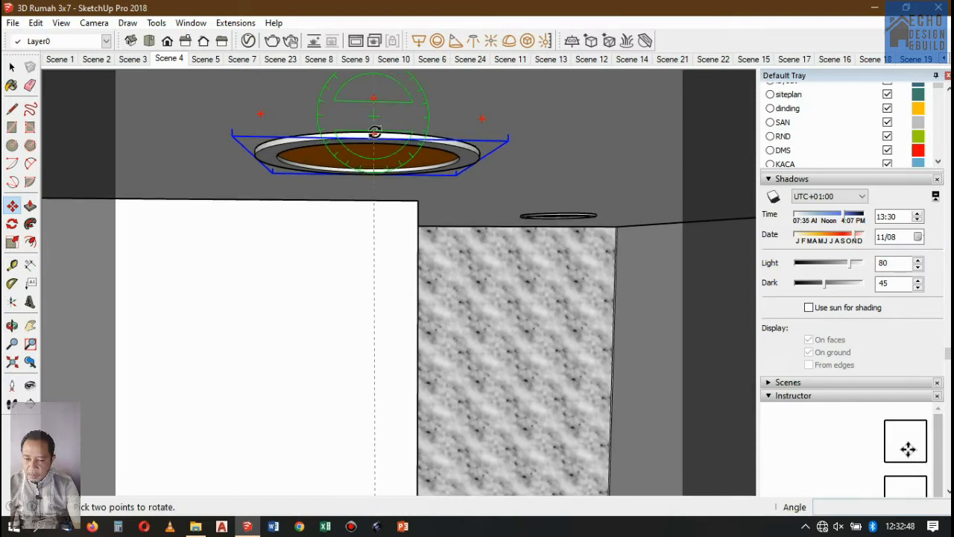
scroll(374, 132, "up", 4)
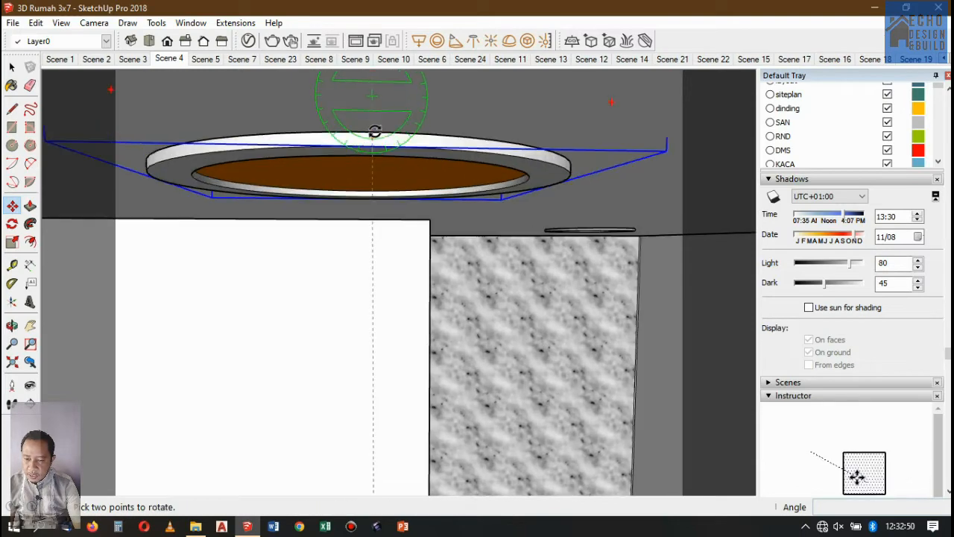
left_click(373, 132)
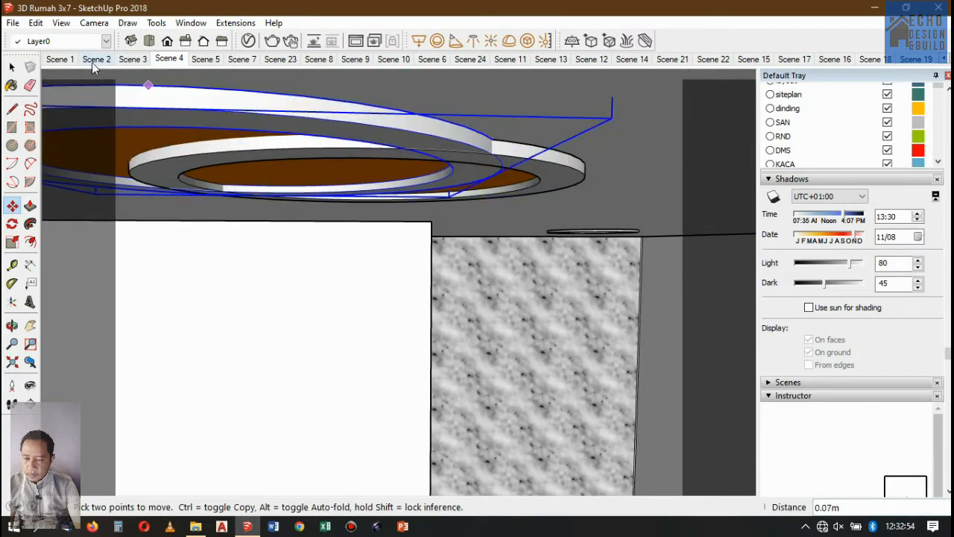
- In the Scene 1 exterior view, place the moved downlight at the front edge of the entrance canopy's underside, near its middle
left_click(58, 59)
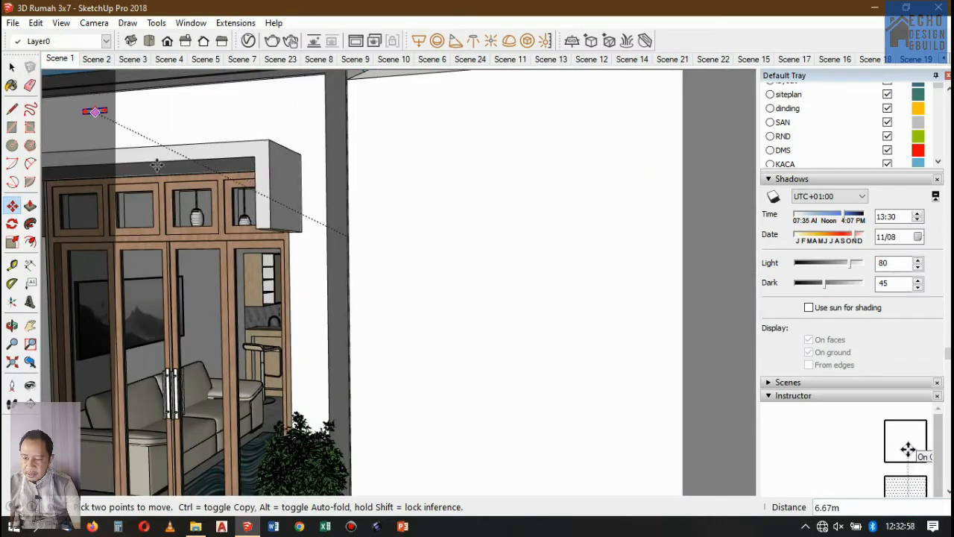
scroll(224, 170, "down", 2)
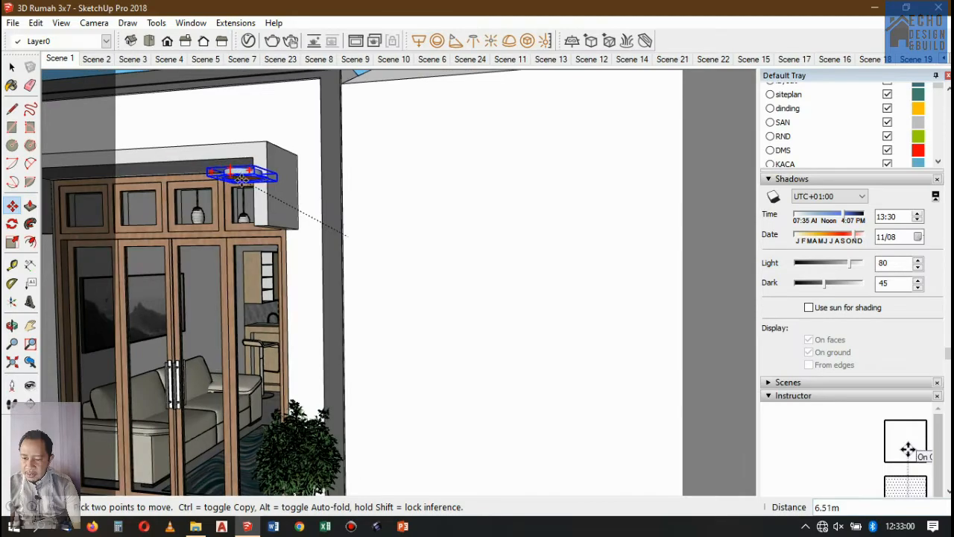
scroll(241, 179, "down", 5)
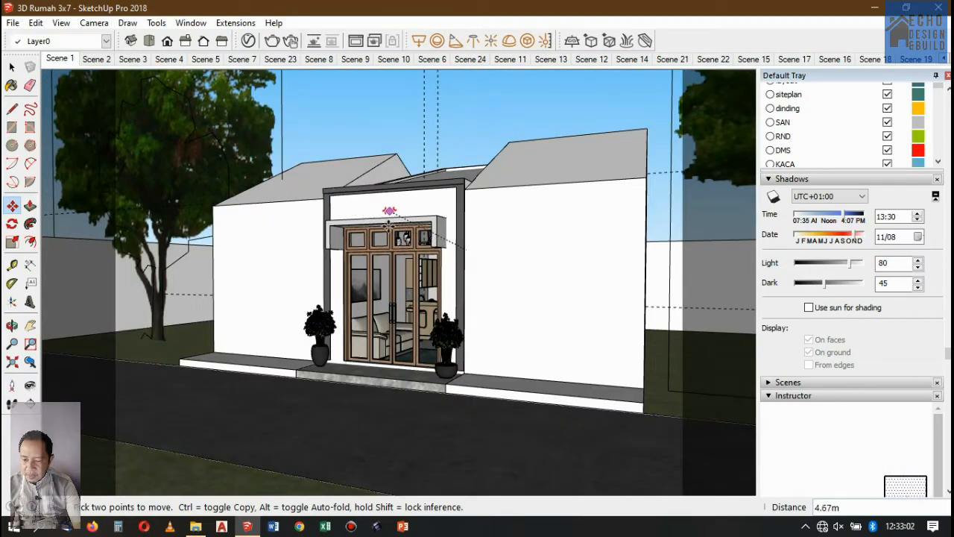
scroll(384, 212, "up", 3)
scroll(376, 221, "up", 3)
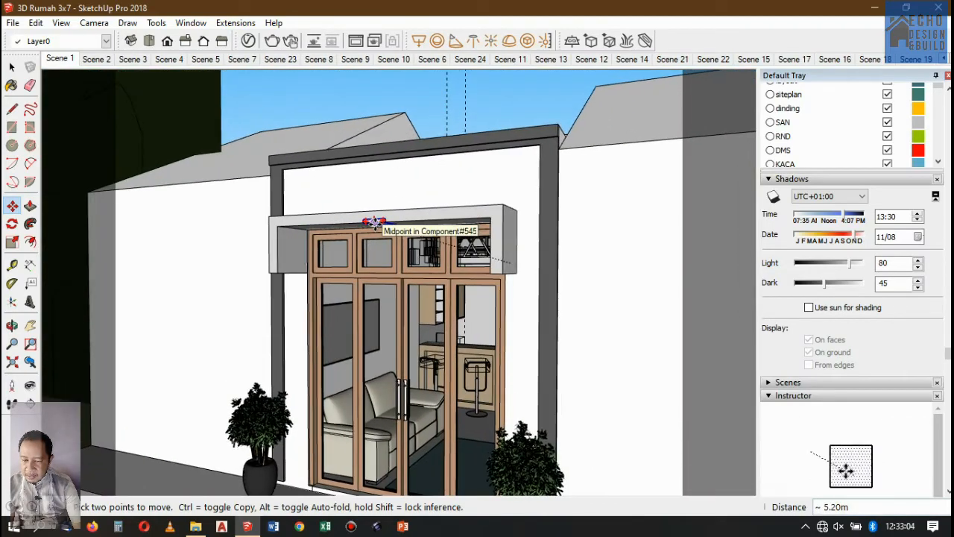
scroll(375, 222, "up", 3)
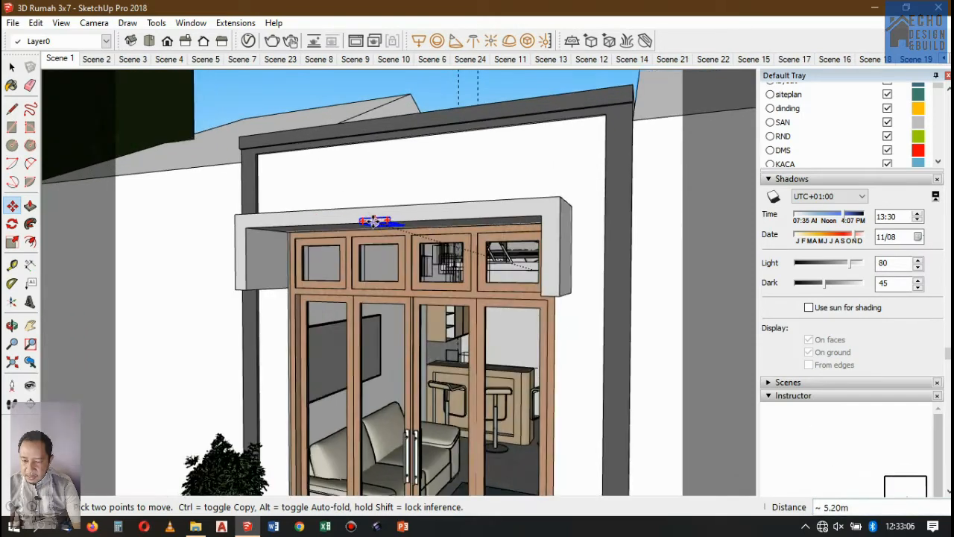
scroll(374, 221, "up", 4)
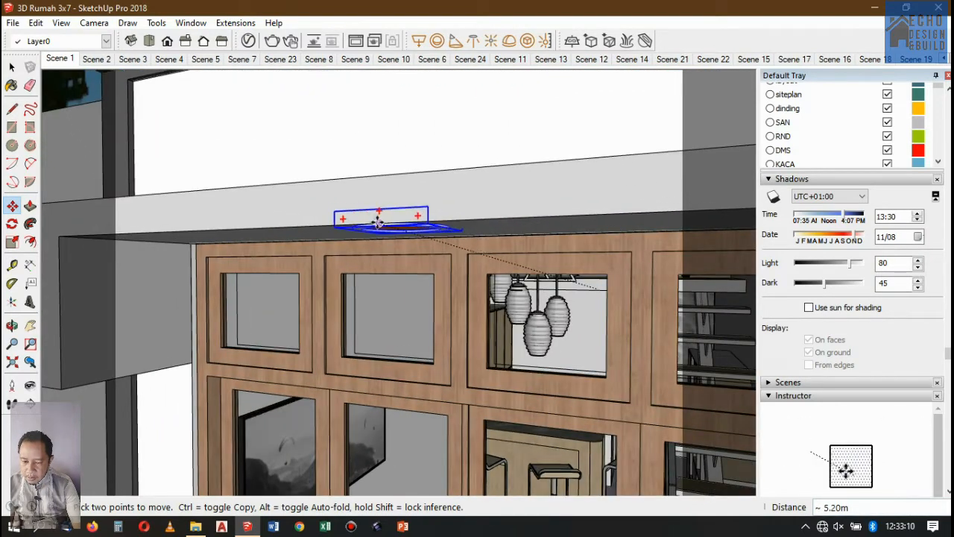
scroll(470, 234, "up", 4)
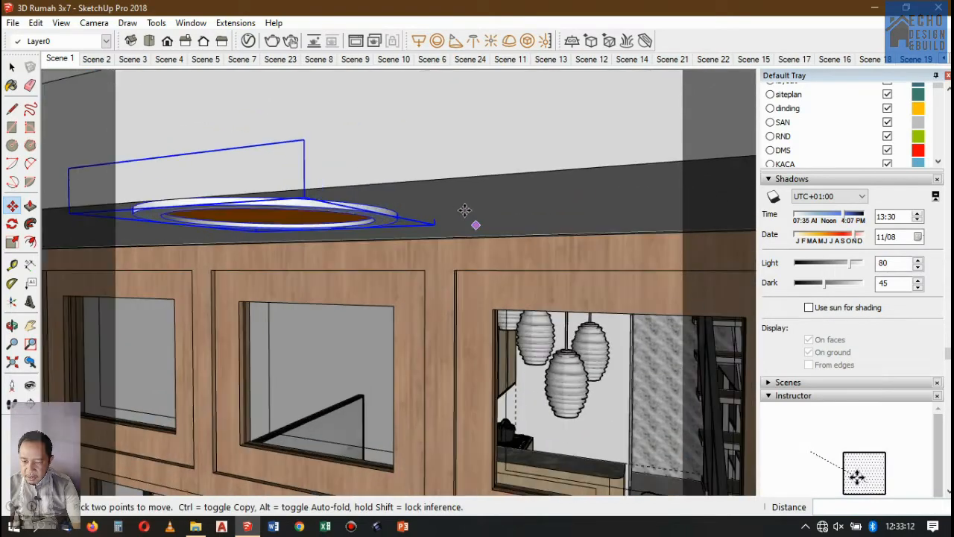
- Move the downlight 0.1 m inward beneath the entrance canopy, toward the doors
left_click(456, 201)
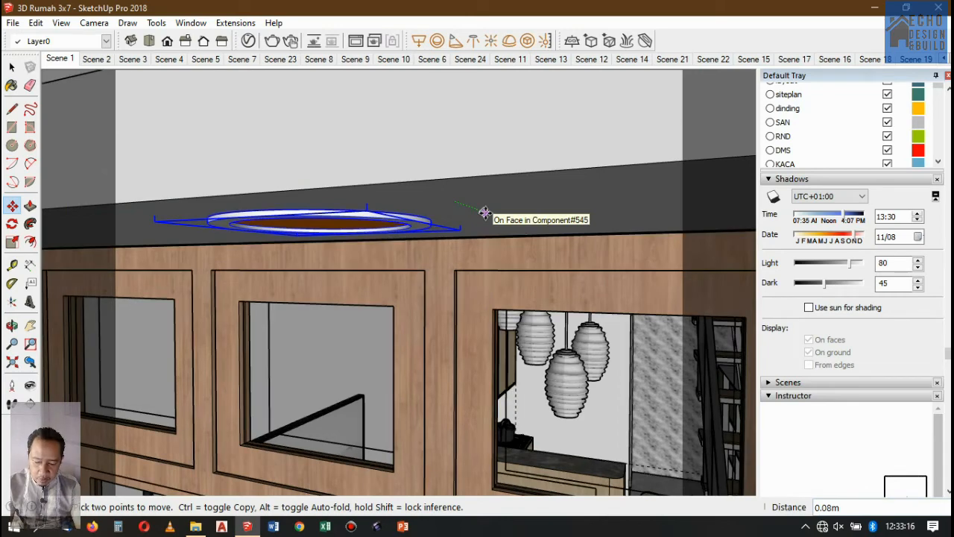
type("0.1")
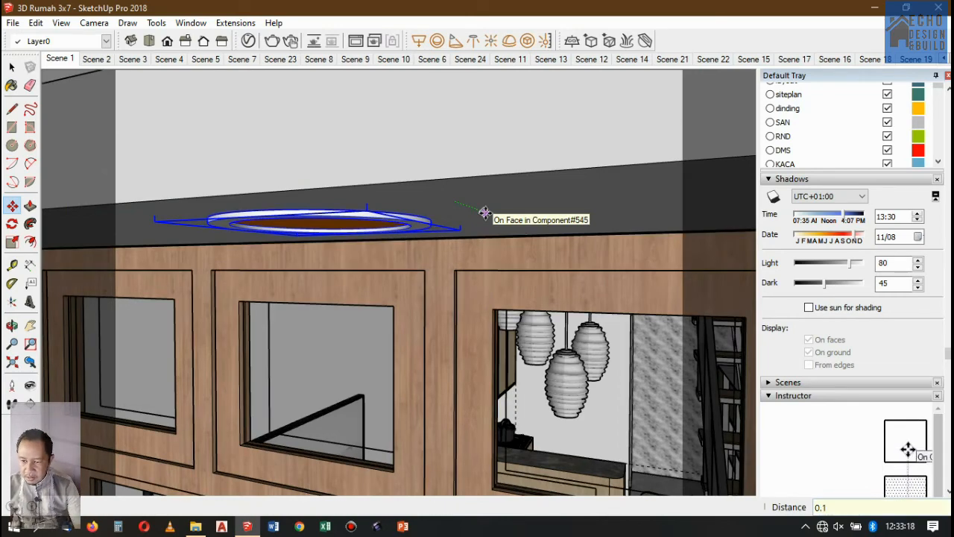
key("Return")
left_click(12, 68)
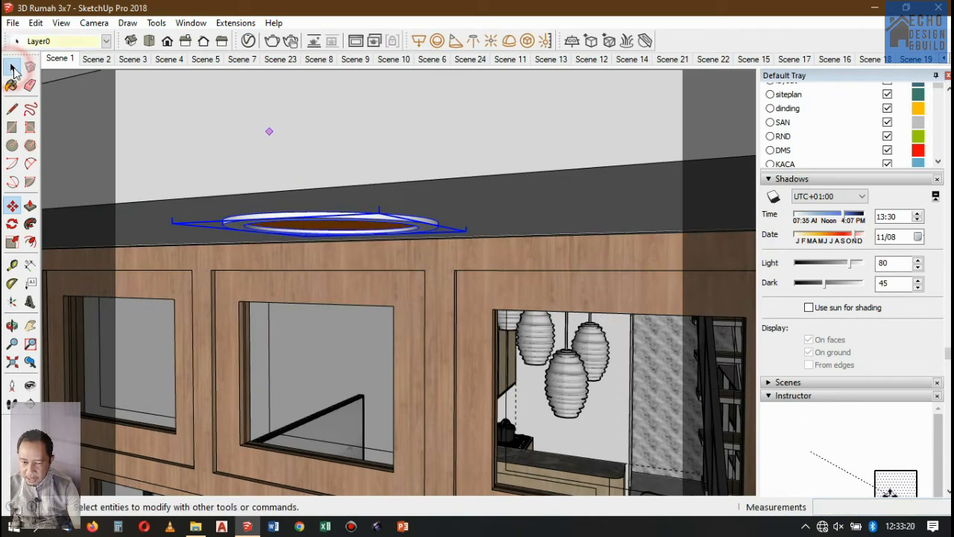
- Switch back to the Scene 24 interior view and save the model
left_click(480, 59)
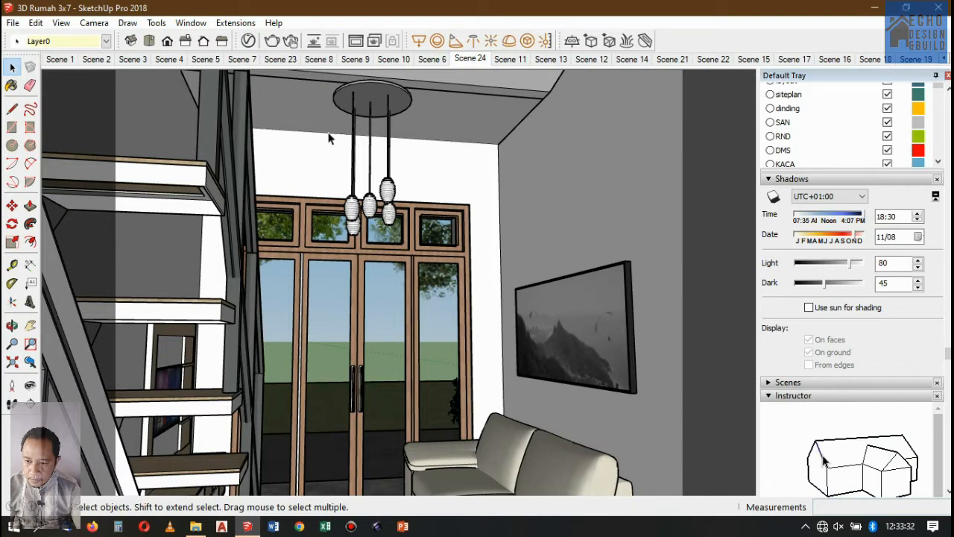
left_click(14, 23)
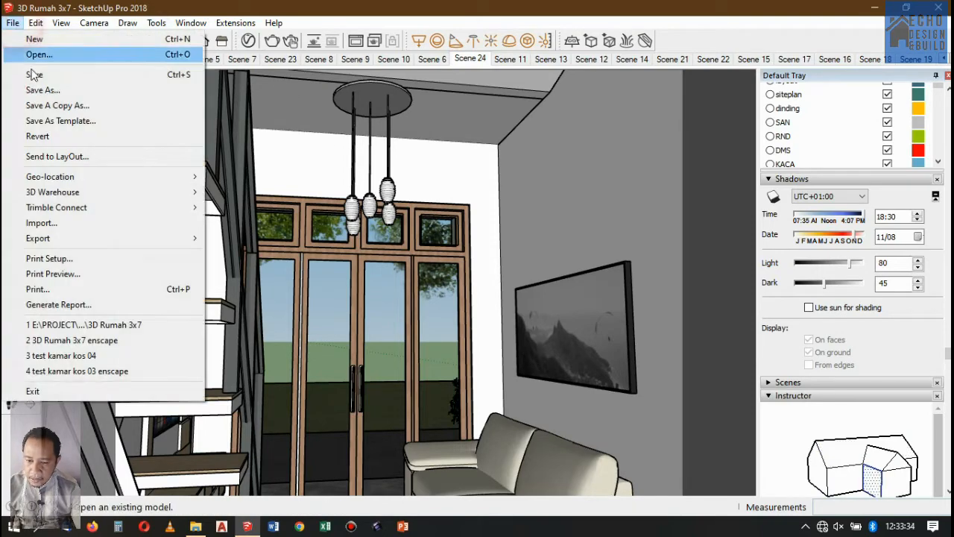
left_click(33, 74)
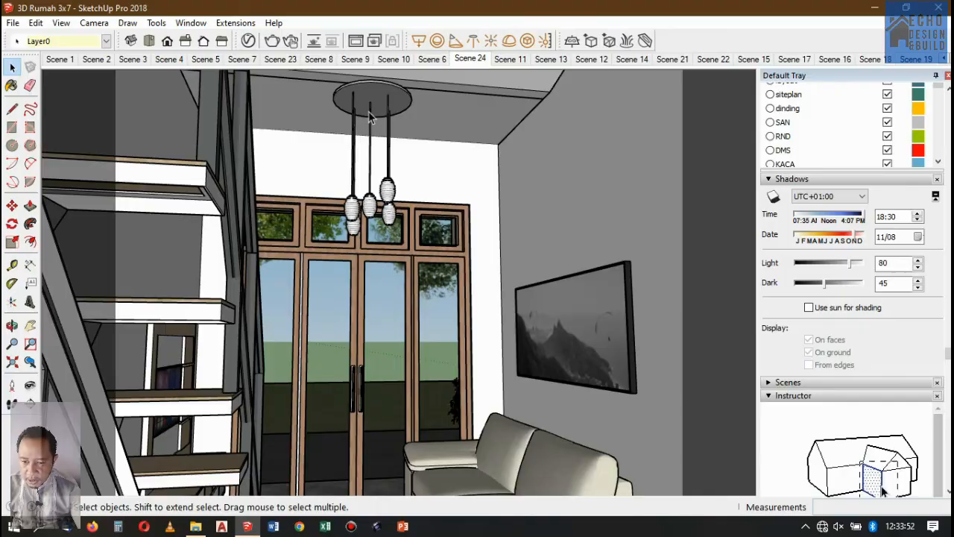
- Check the raytrace noise limit in the V-Ray render settings and render the Scene 24 view
left_click(248, 40)
left_click(297, 111)
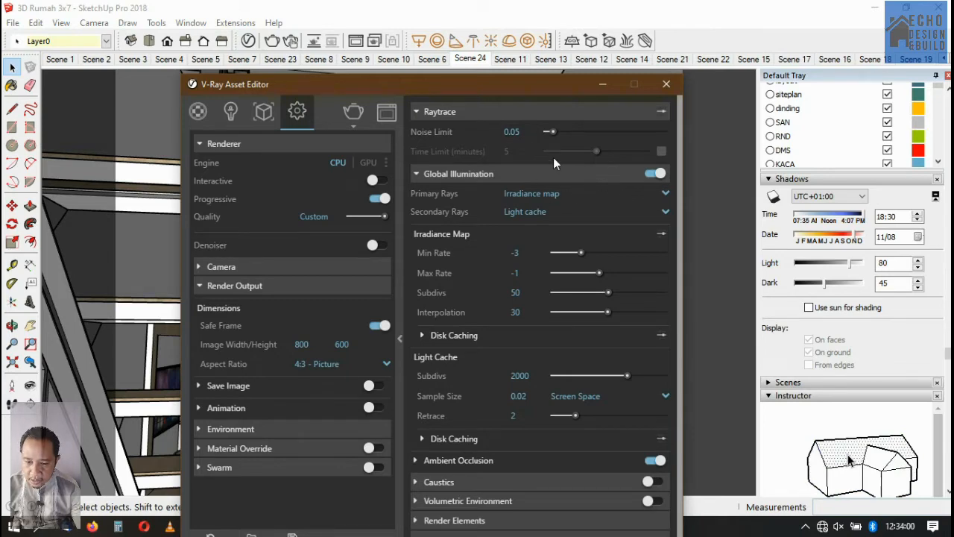
left_click(531, 125)
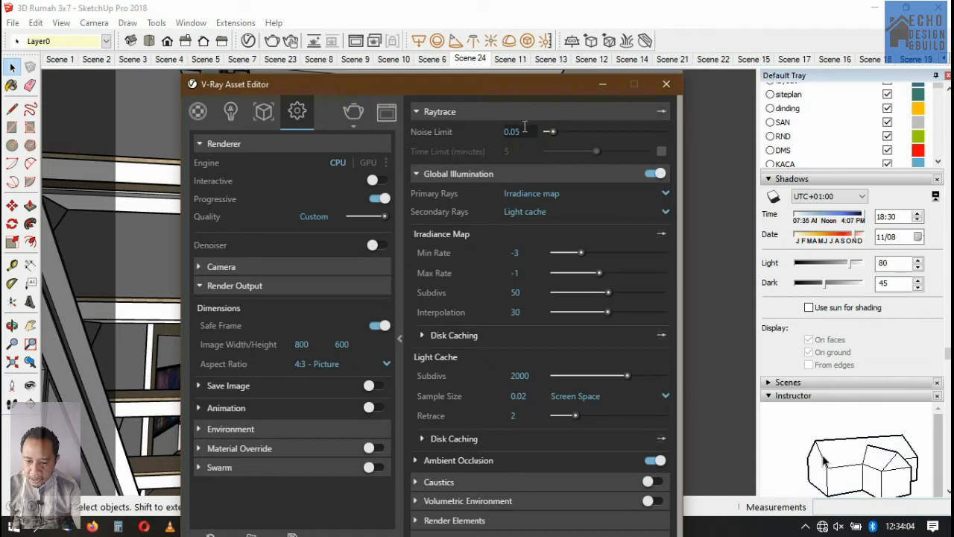
double_click(522, 132)
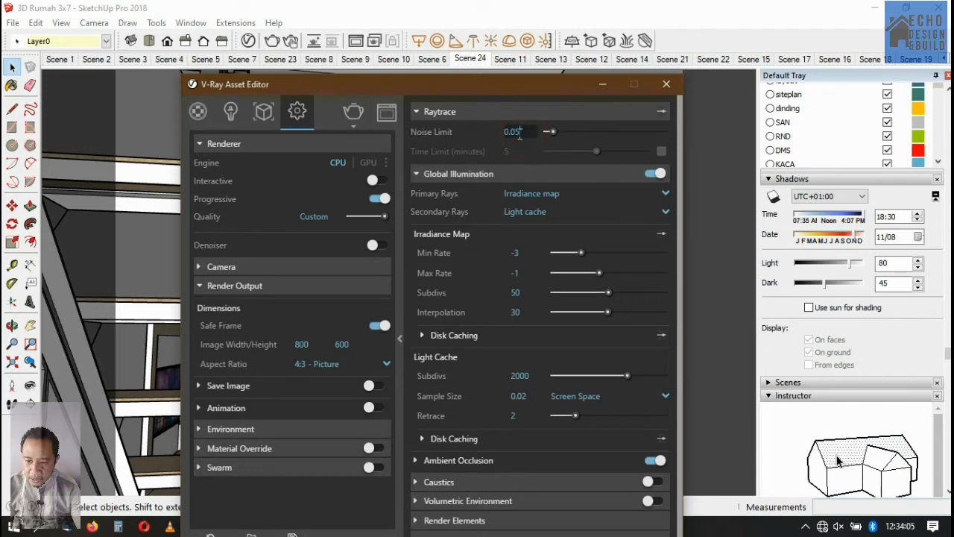
left_click(519, 87)
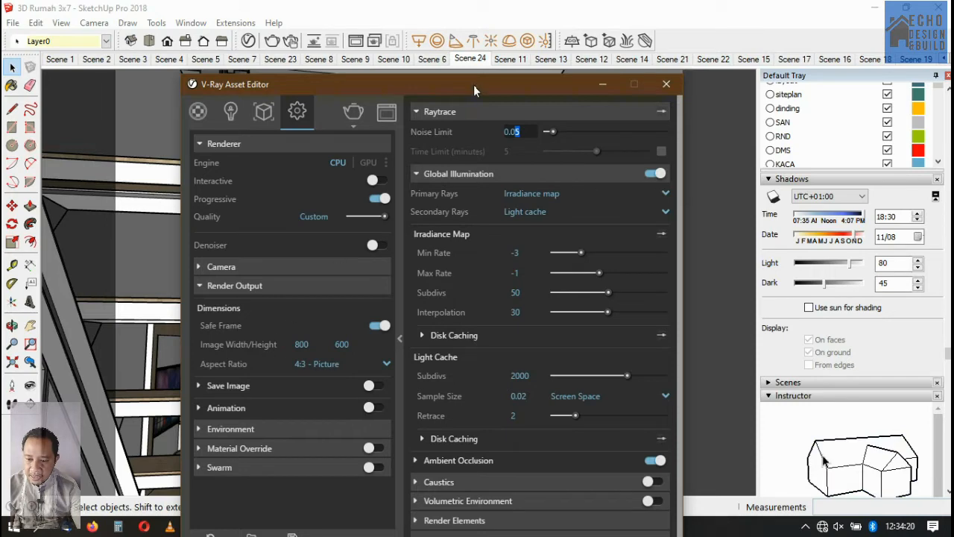
left_click(350, 113)
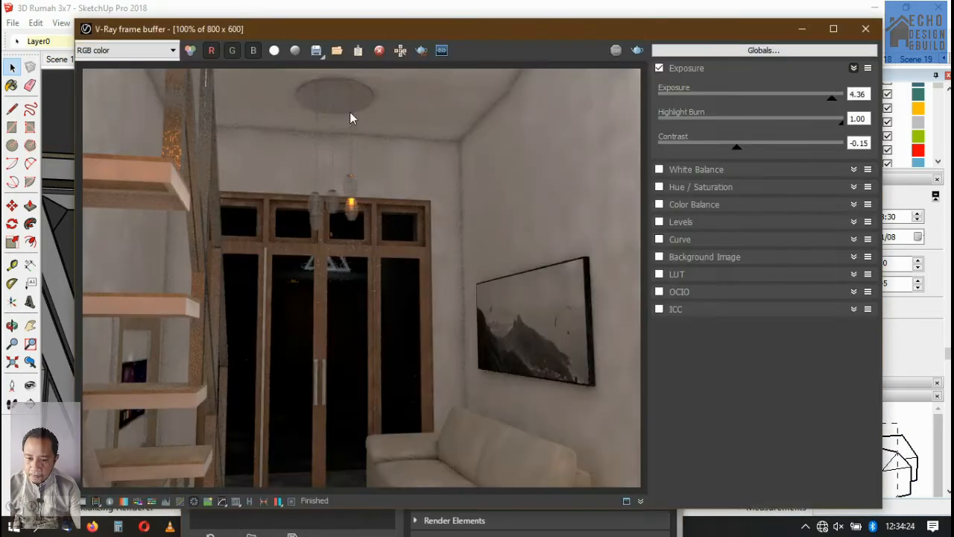
mouse_move(520, 6)
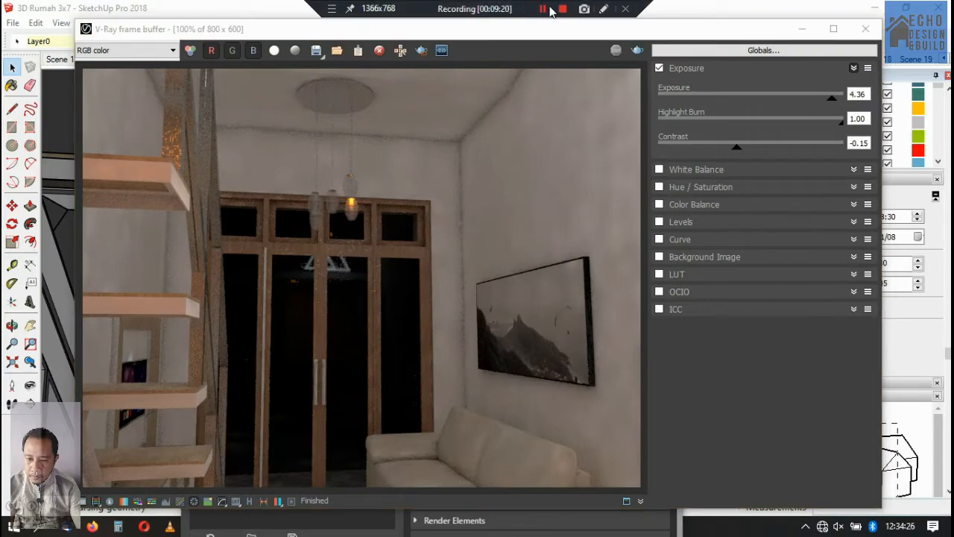
left_click(542, 9)
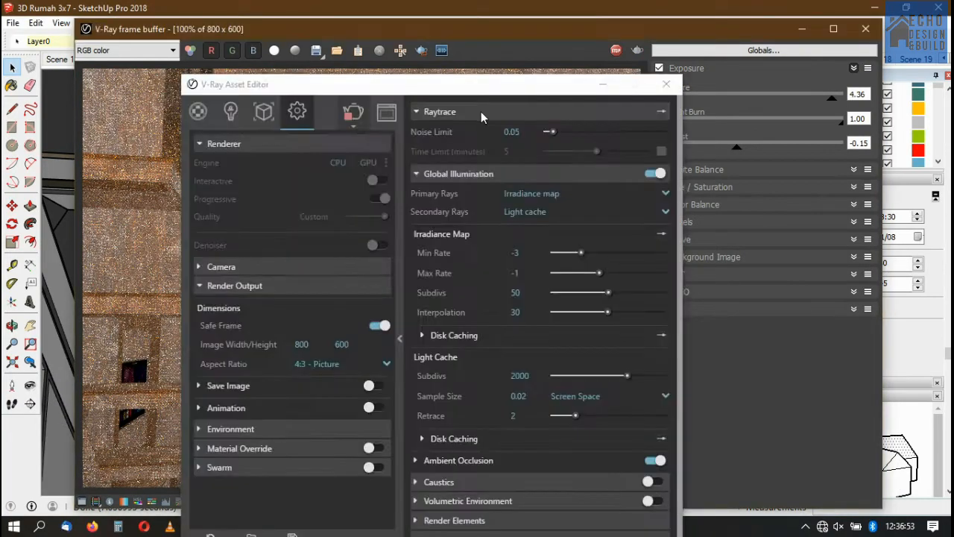
left_click(481, 115)
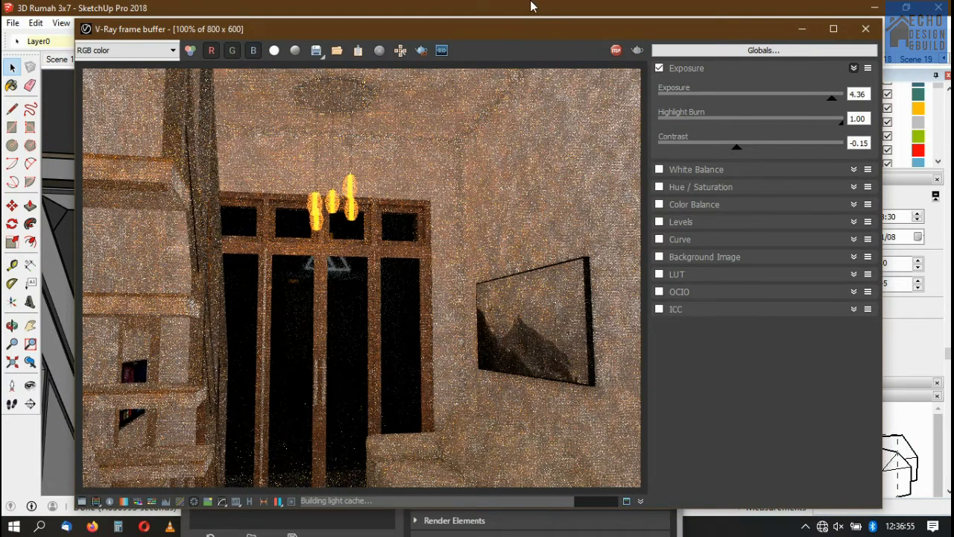
mouse_move(530, 6)
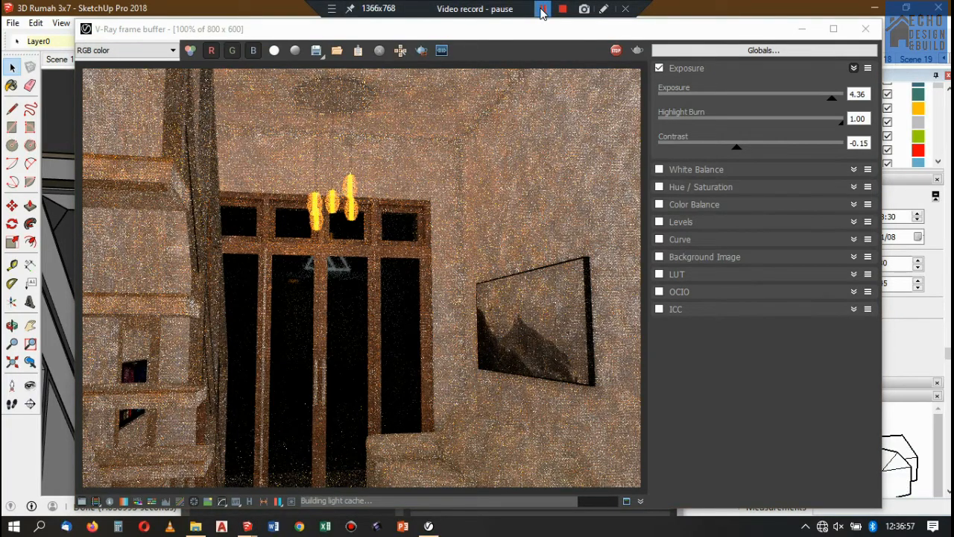
left_click(543, 10)
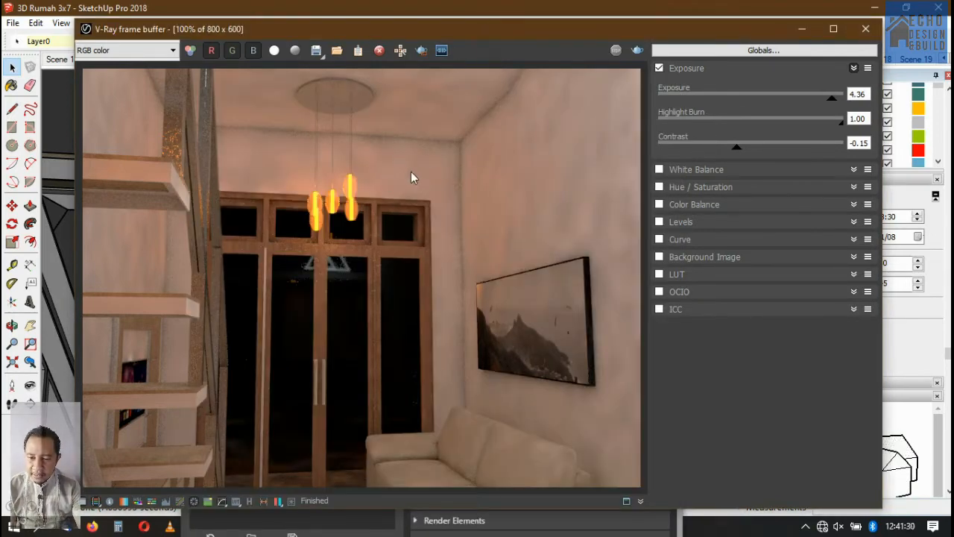
- Examine the finished render, turn off its exposure correction and reset the exposure, highlight burn and contrast values
scroll(403, 179, "up", 1)
scroll(403, 183, "down", 1)
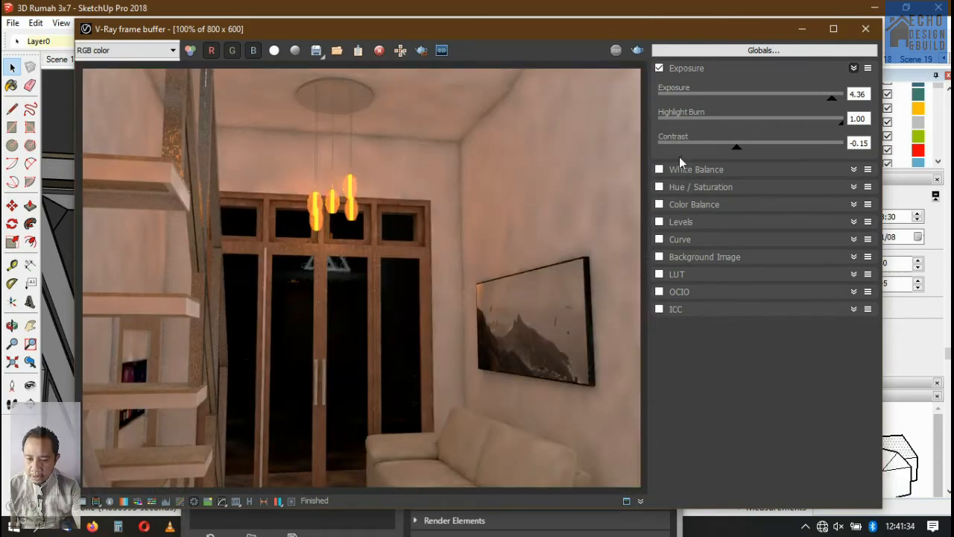
left_click(659, 68)
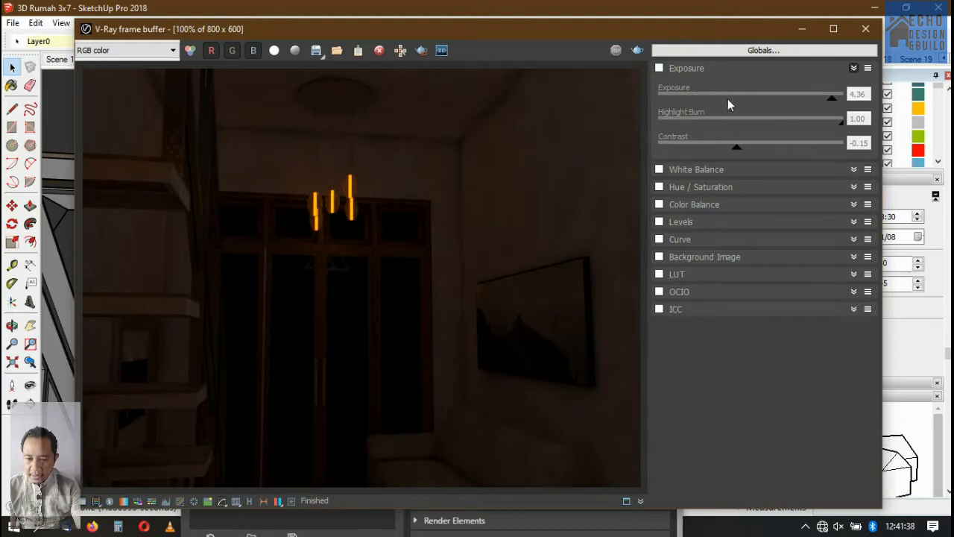
left_click(867, 67)
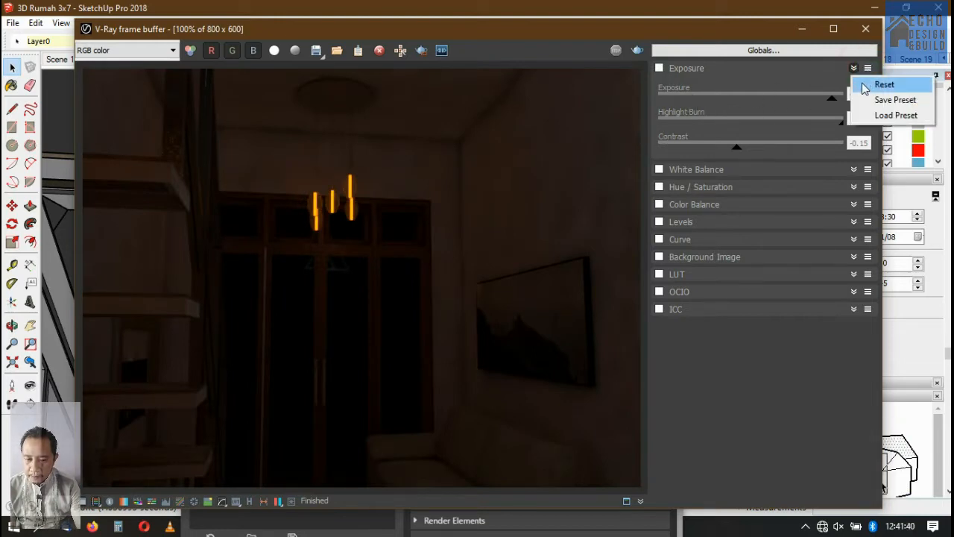
left_click(866, 82)
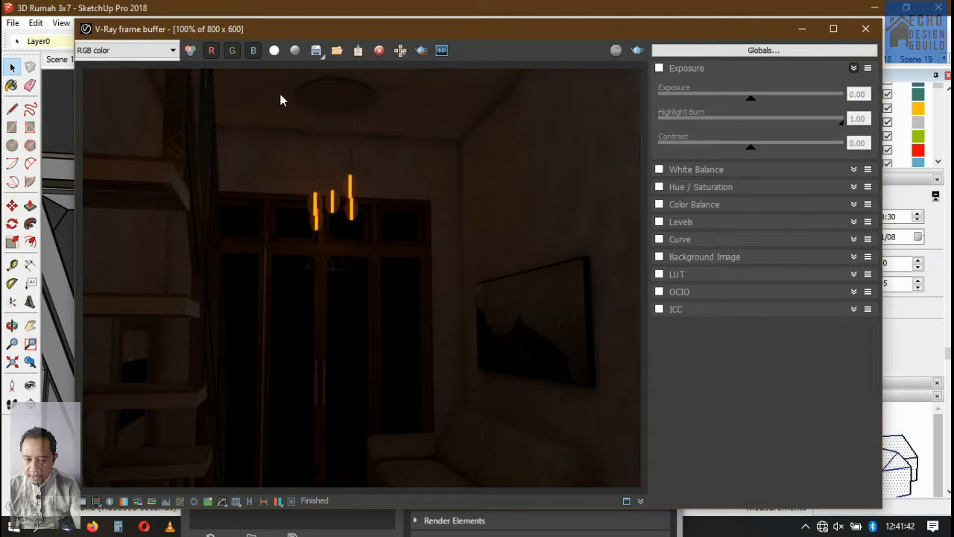
- Review the raytrace noise limit in the V-Ray render settings and return to the rendered image
left_click_drag(354, 31, 359, 286)
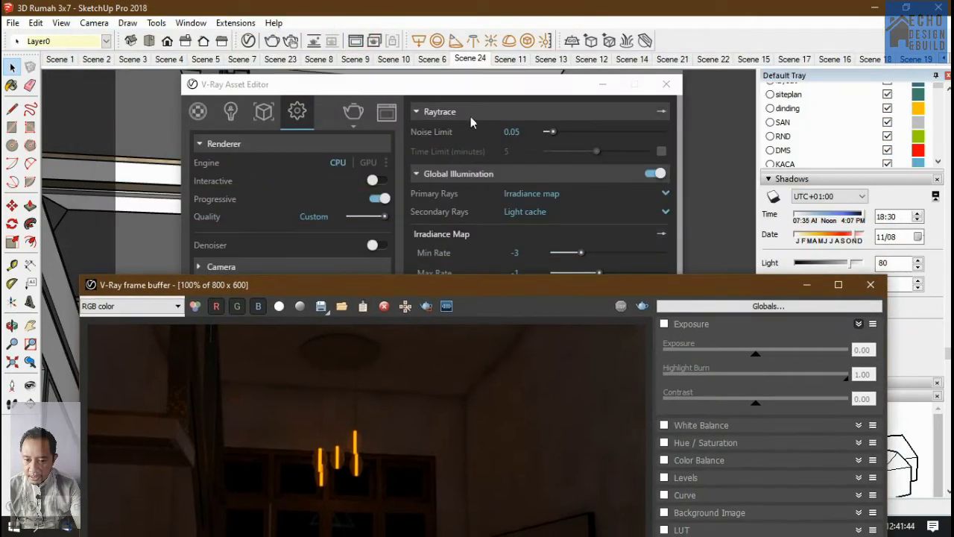
left_click(466, 112)
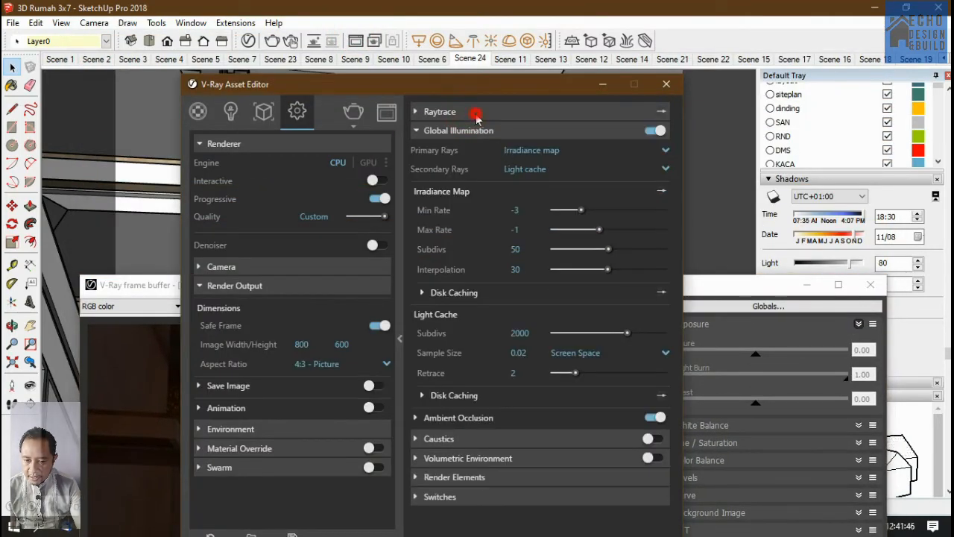
left_click(476, 114)
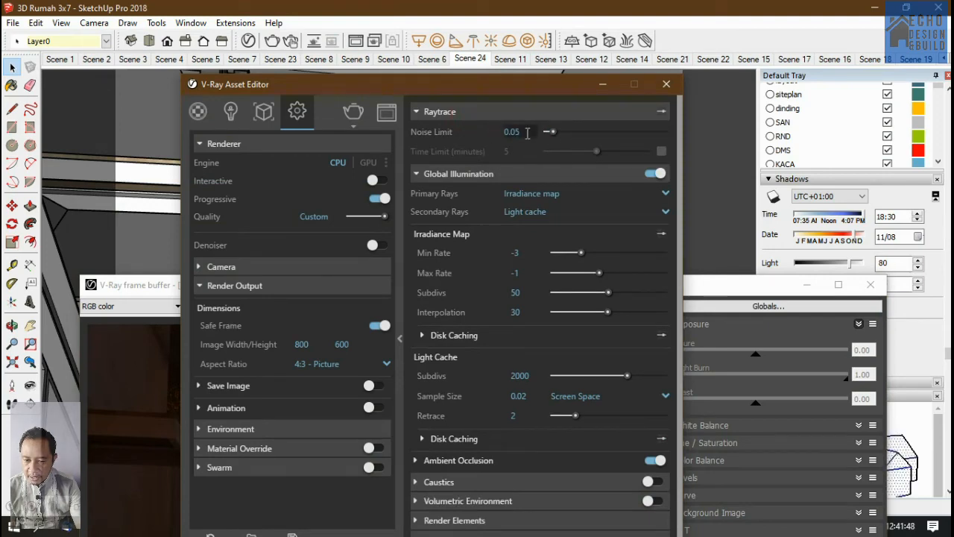
left_click(723, 287)
left_click_drag(680, 287, 681, 36)
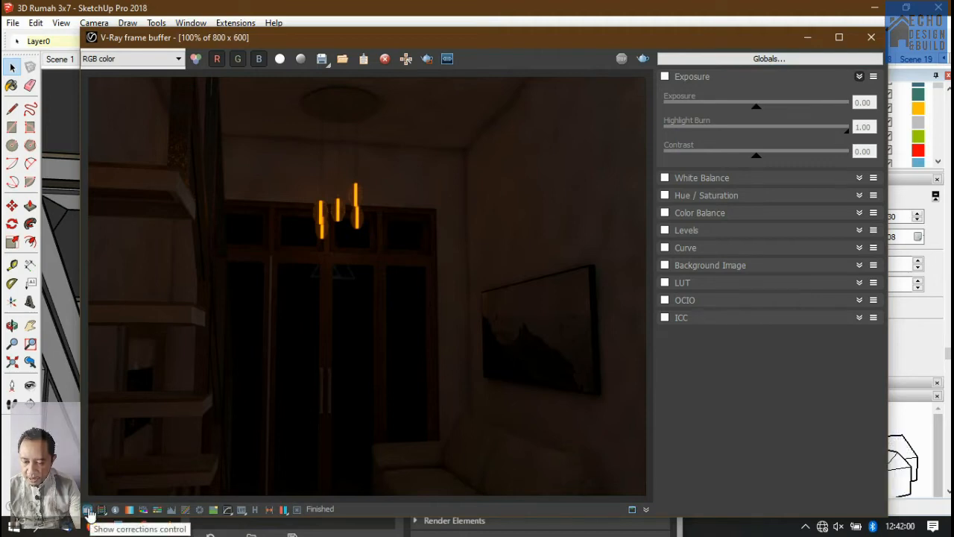
- Turn on the exposure correction for the render and set exposure to 4.85 and contrast to 0.17
left_click(665, 76)
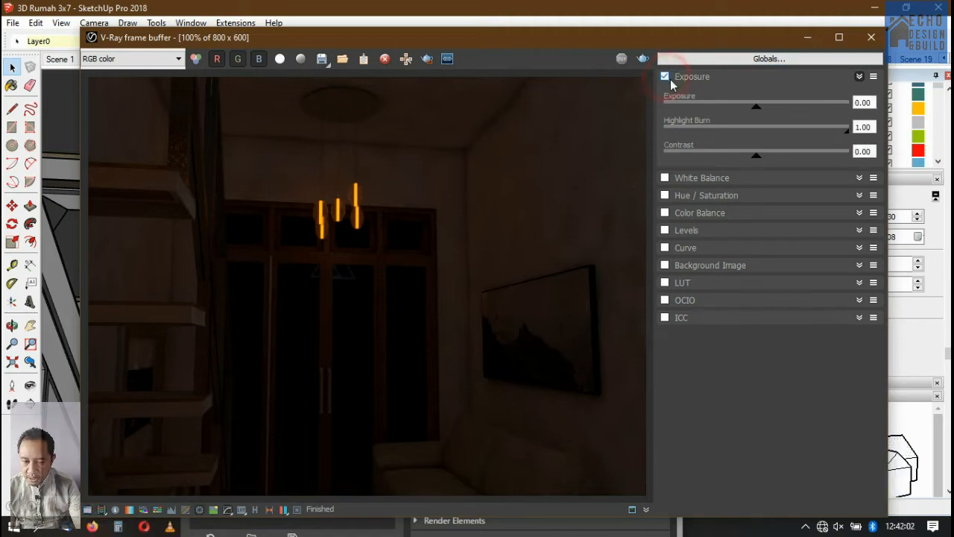
left_click_drag(756, 108, 815, 114)
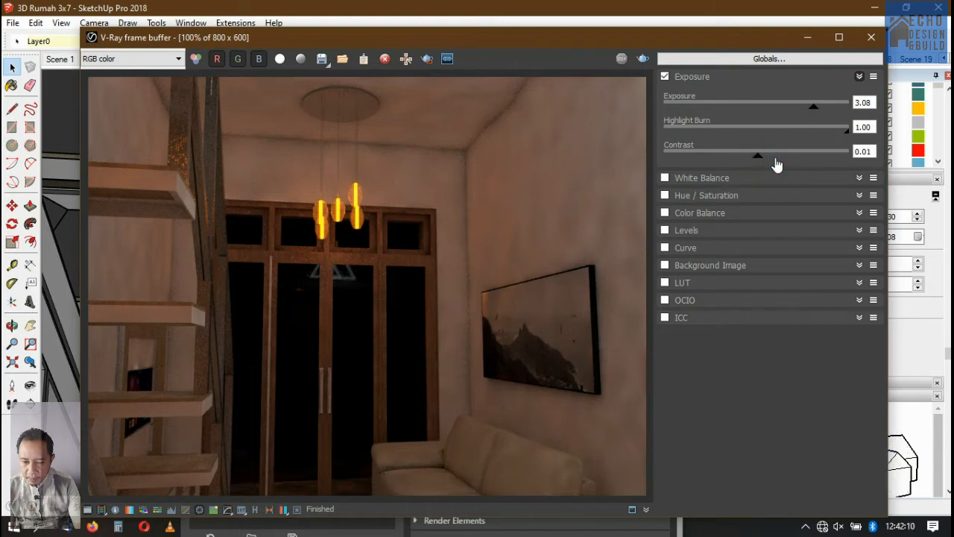
left_click_drag(759, 156, 772, 158)
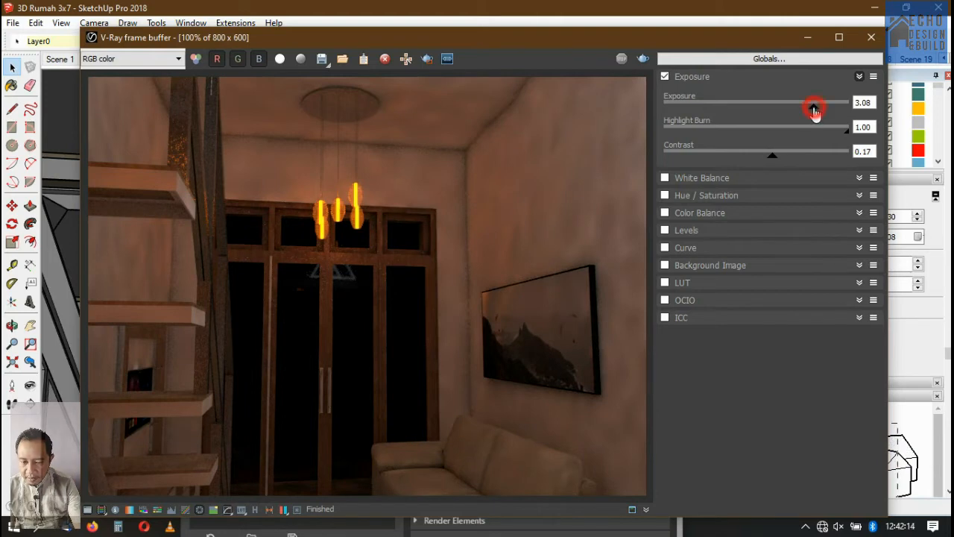
left_click_drag(813, 109, 850, 128)
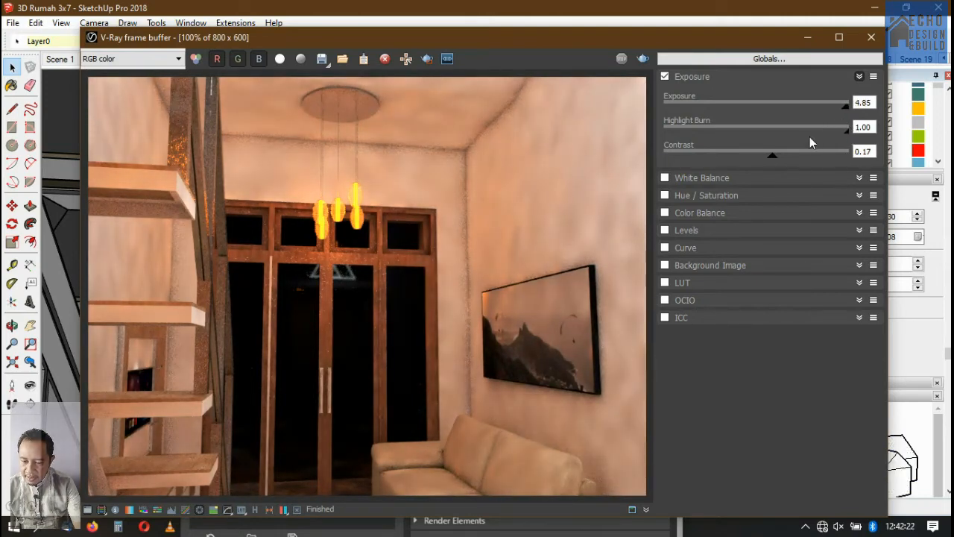
- Turn on the white balance correction and set its temperature to 5589
left_click(858, 178)
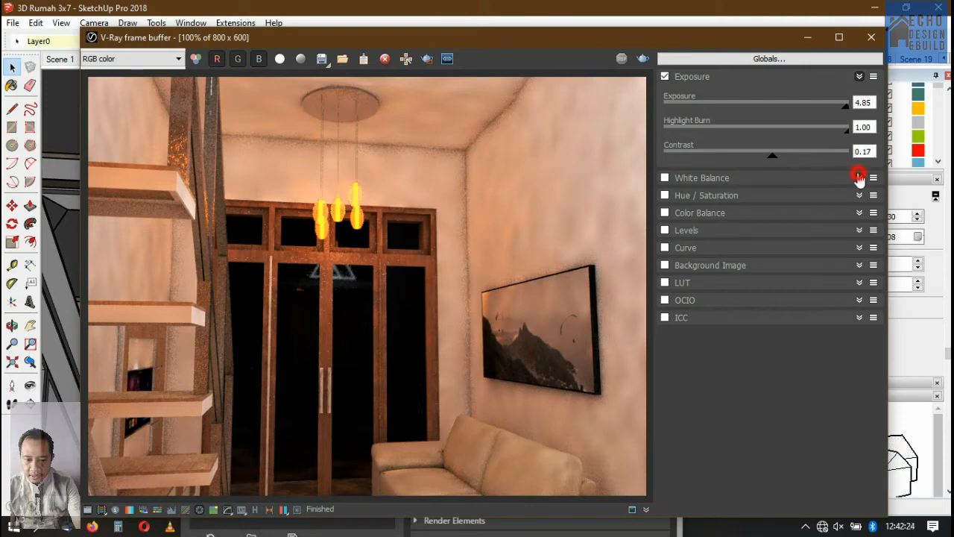
left_click(665, 178)
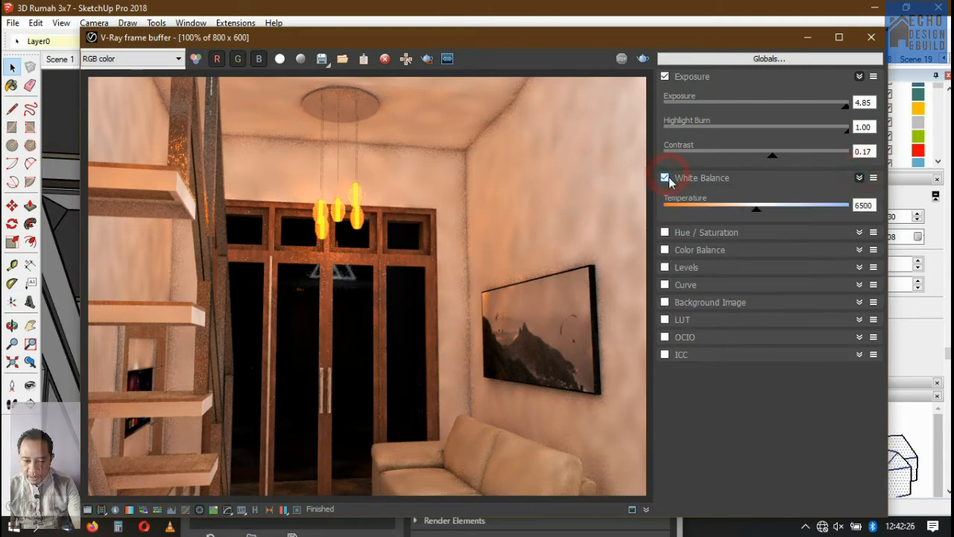
left_click_drag(756, 214, 723, 211)
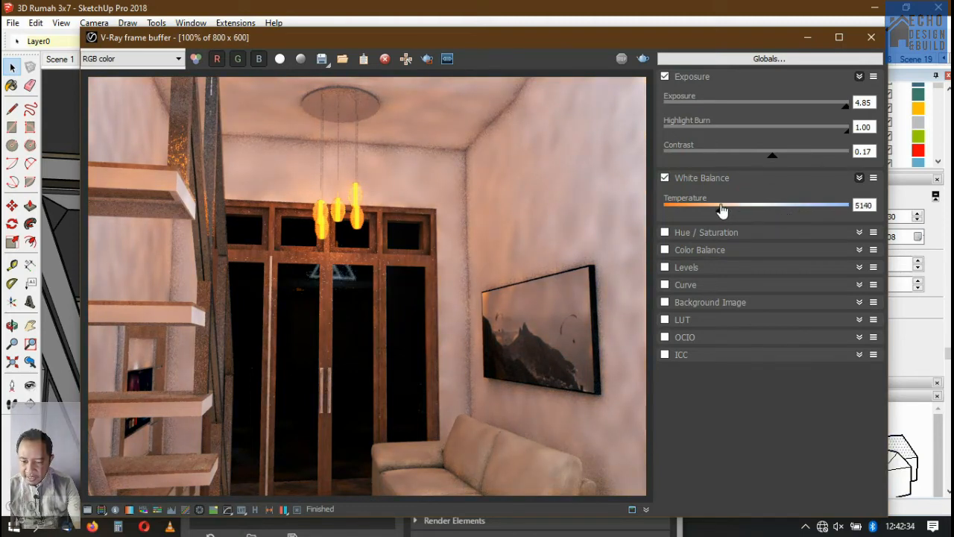
mouse_move(719, 211)
left_mouse_down()
mouse_move(710, 211)
mouse_move(781, 213)
mouse_move(736, 212)
left_mouse_up()
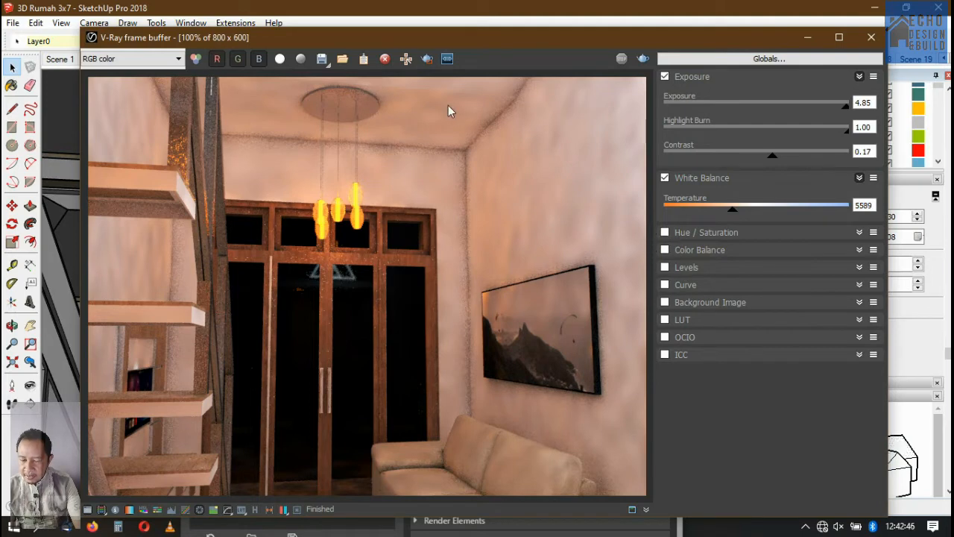
- Try a color balance correction on the render, shifting the cyan-red balance to -0.01
left_click(859, 232)
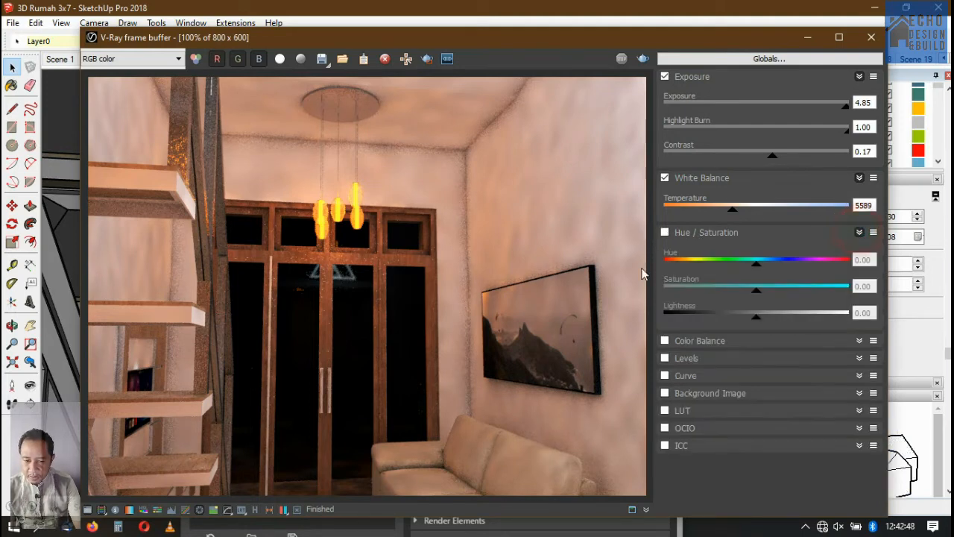
left_click(863, 341)
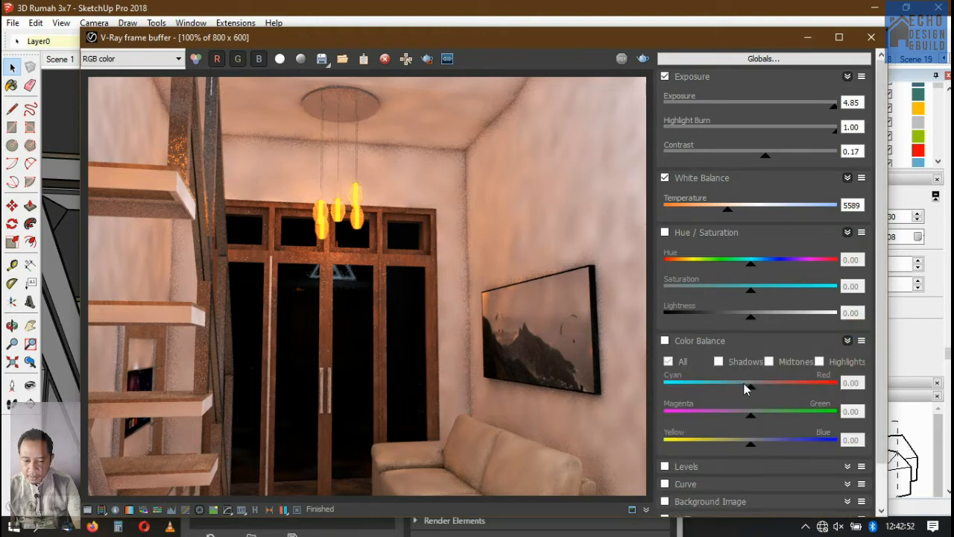
left_click_drag(749, 387, 720, 389)
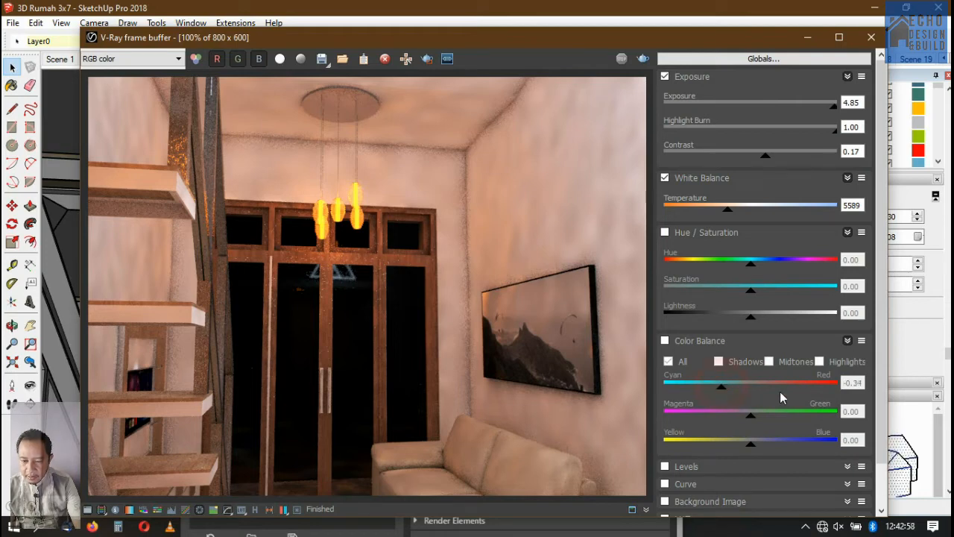
left_click_drag(783, 386, 746, 386)
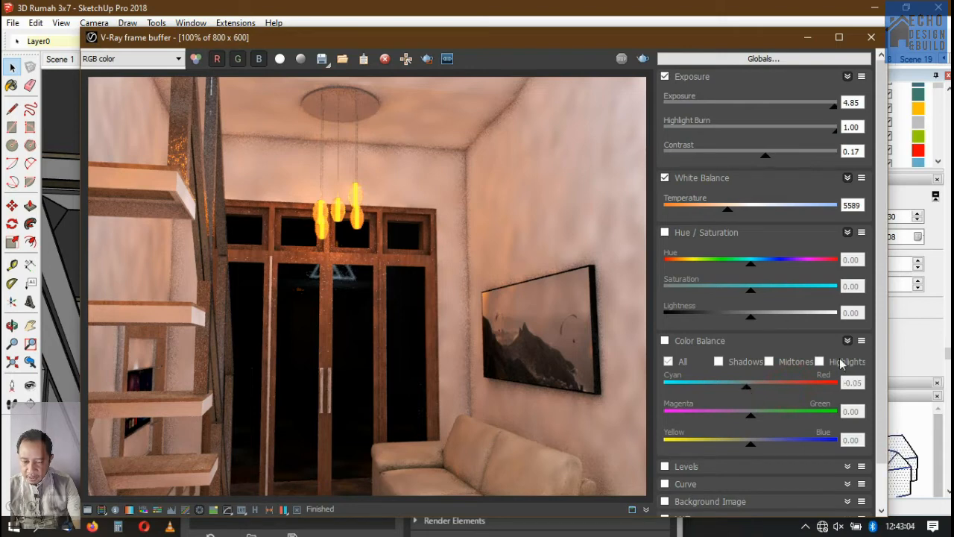
left_click(861, 341)
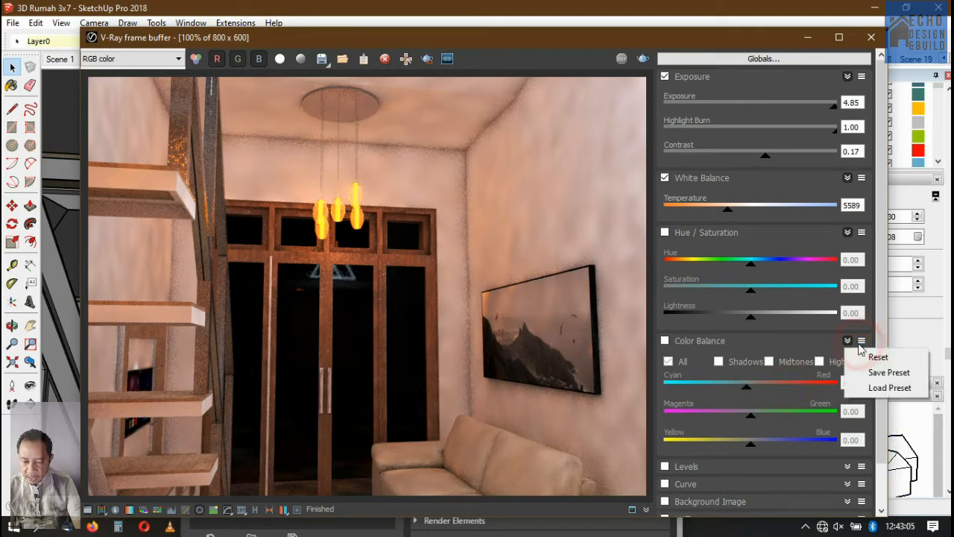
left_click(665, 340)
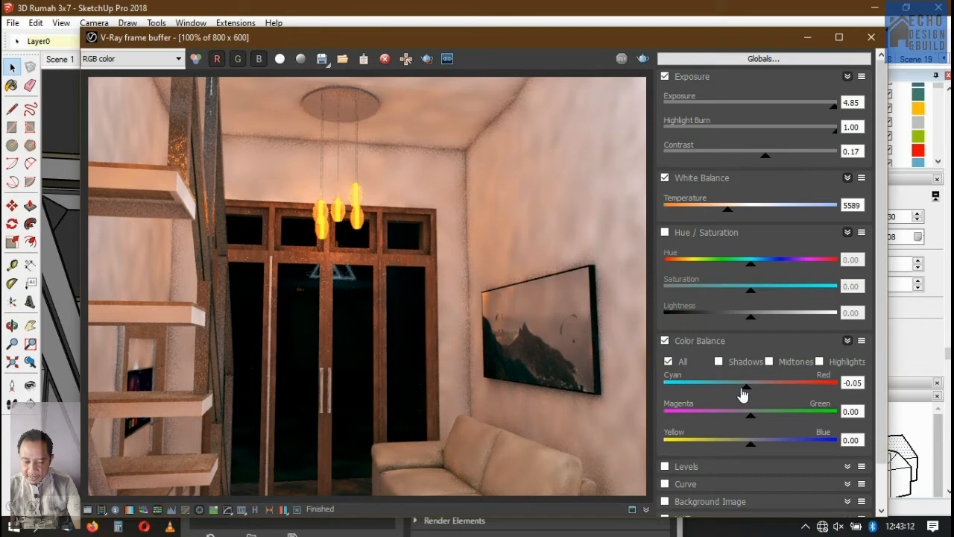
mouse_move(745, 386)
left_mouse_down()
mouse_move(793, 390)
mouse_move(736, 392)
mouse_move(750, 393)
left_mouse_up()
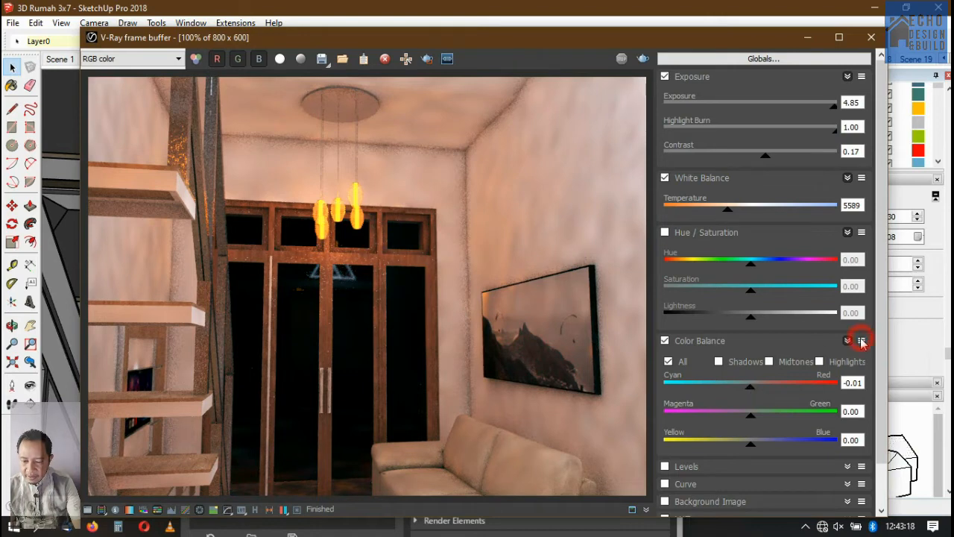
- Reset the color balance correction, turn it off and collapse its settings
left_click(861, 340)
left_click(881, 361)
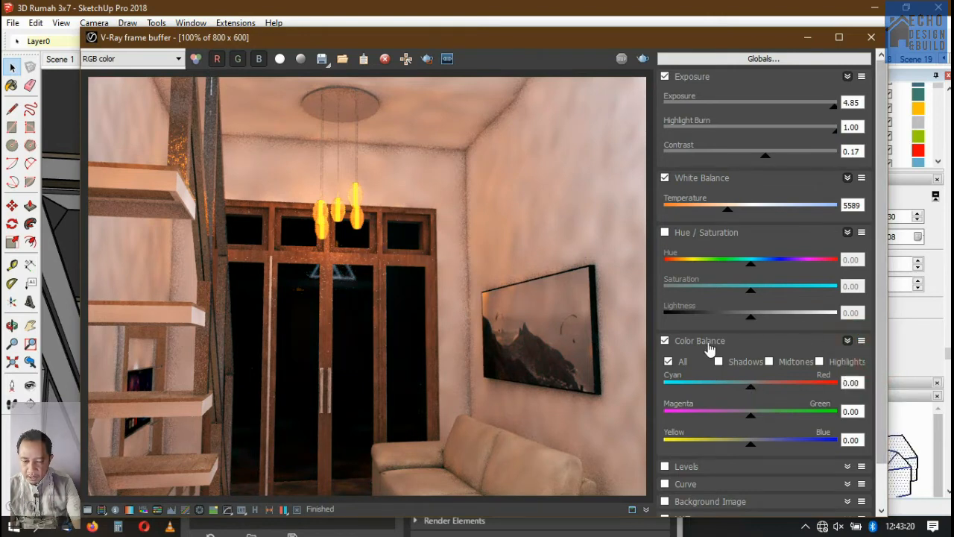
left_click(665, 340)
left_click(861, 340)
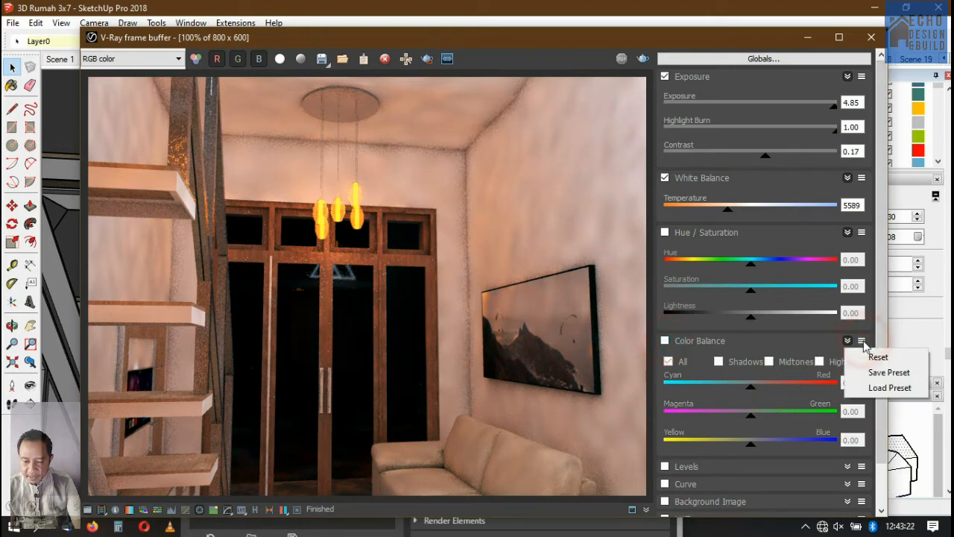
left_click(790, 342)
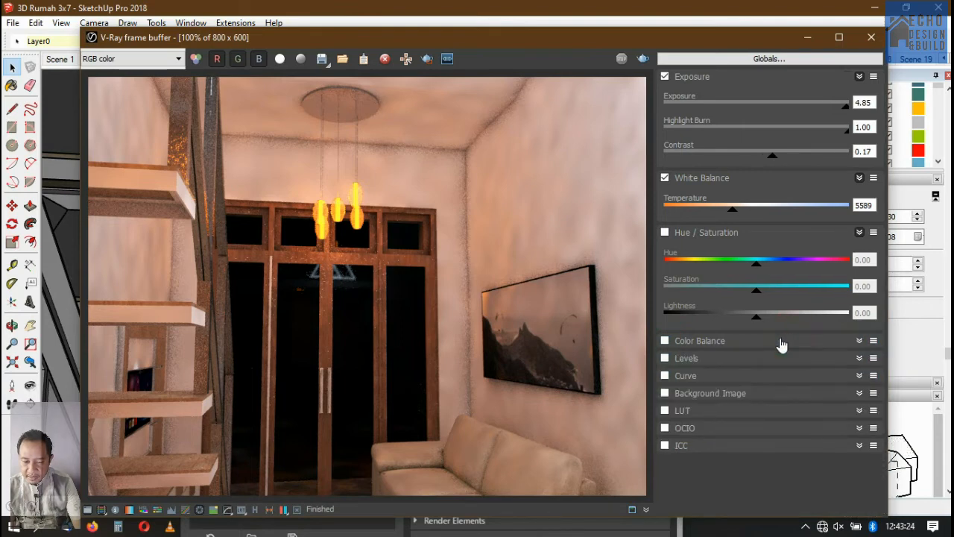
- Turn on the levels correction, set its upper level marker to 1.08 and expand the curve settings
left_click(669, 356)
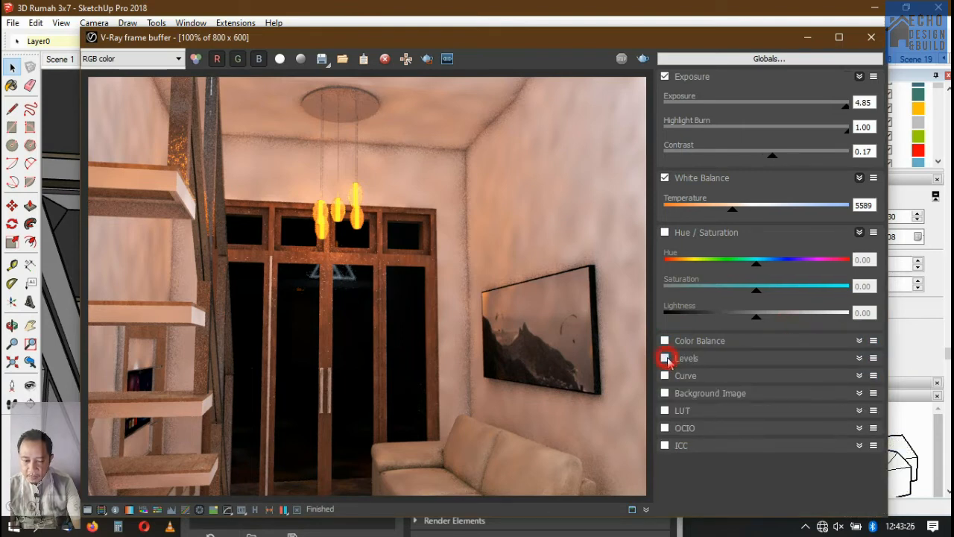
left_click(859, 358)
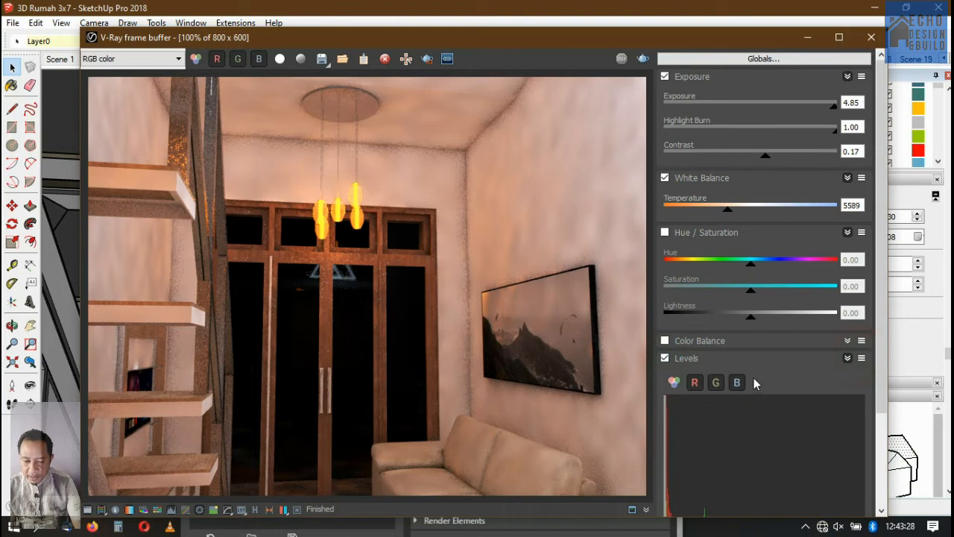
left_click_drag(714, 39, 687, 13)
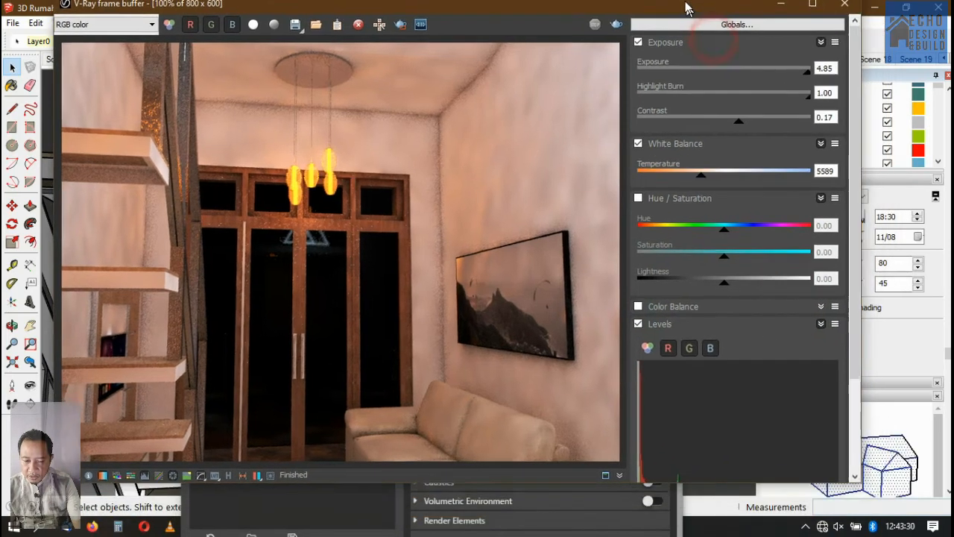
left_click_drag(850, 290, 851, 382)
mouse_move(715, 389)
left_mouse_down()
mouse_move(675, 392)
mouse_move(836, 400)
mouse_move(658, 383)
mouse_move(714, 391)
left_mouse_up()
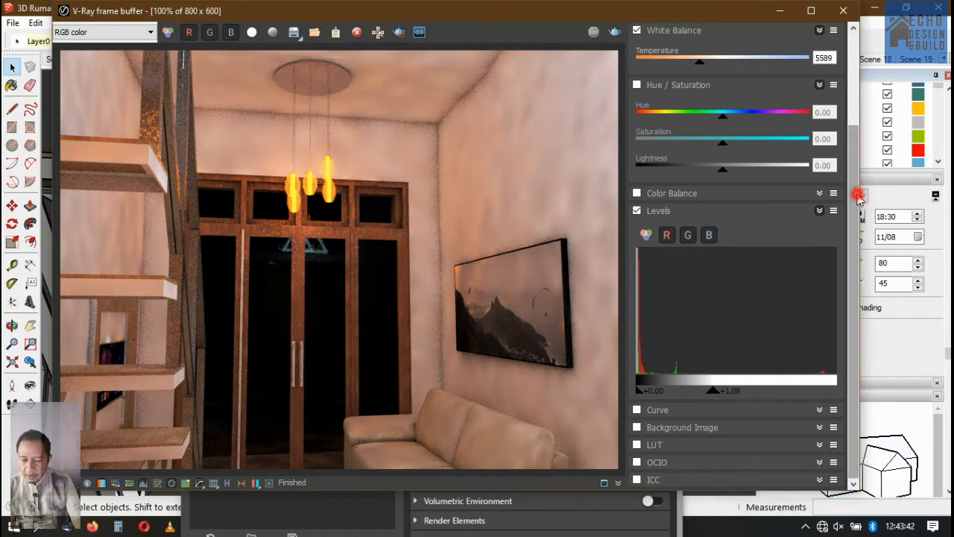
left_click(819, 410)
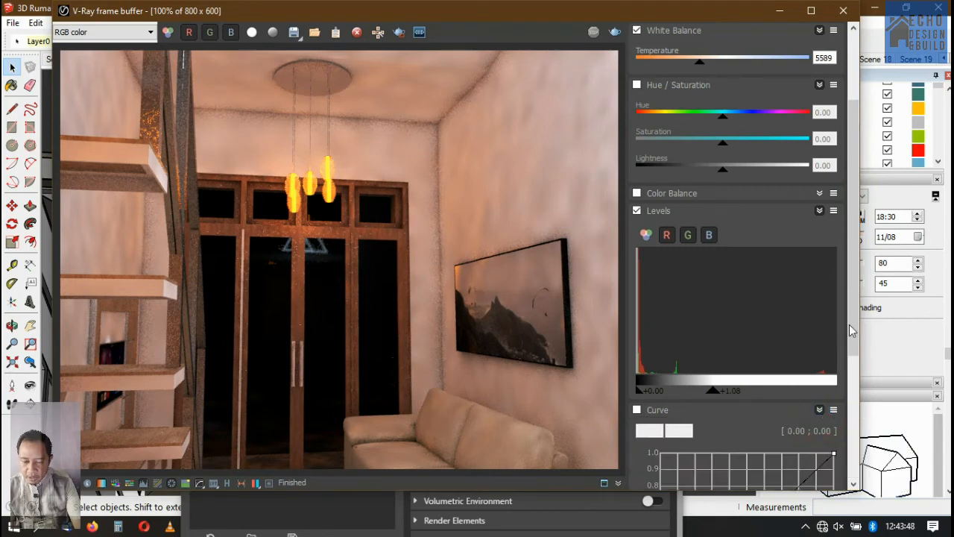
left_click(850, 290)
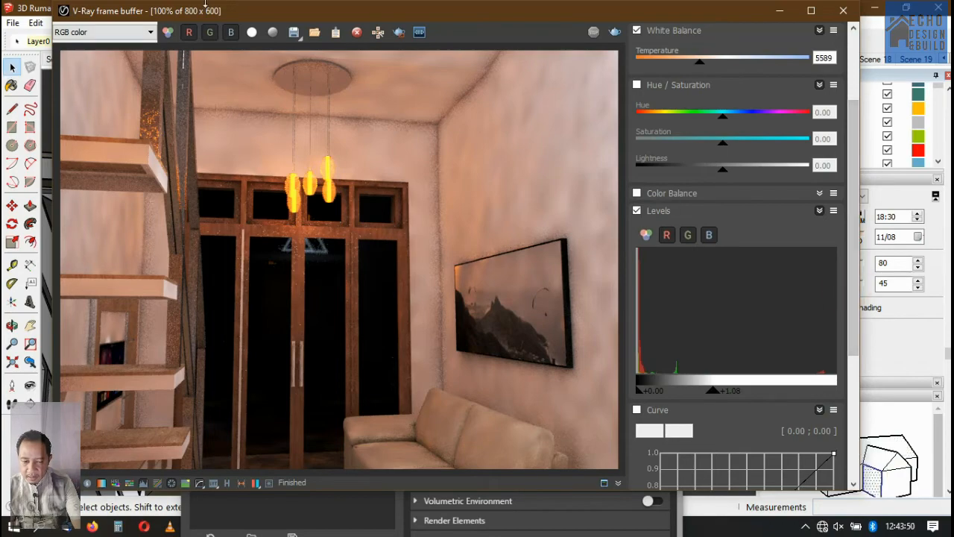
- Save the corrected render as a JPEG image named "contoh view 8" in the Pictures folder
left_click(291, 33)
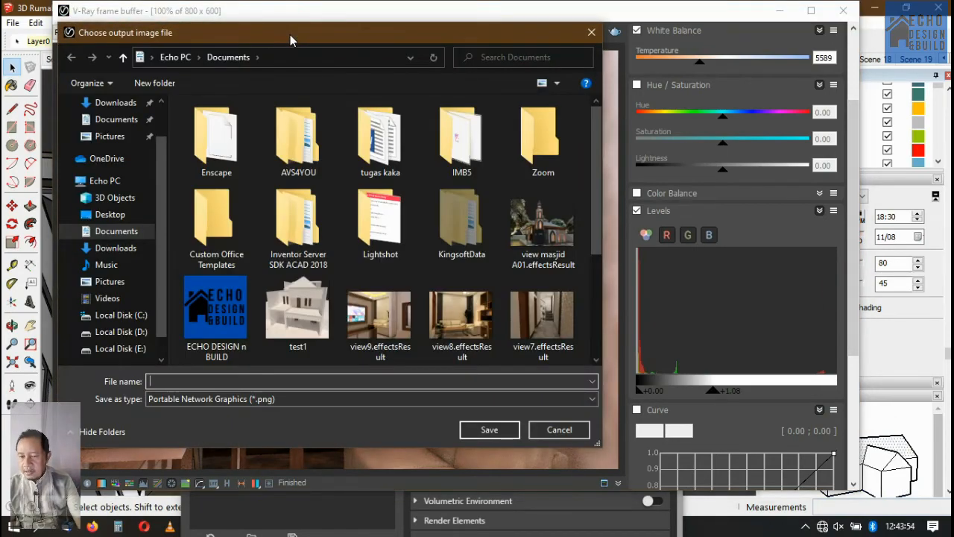
left_click(112, 284)
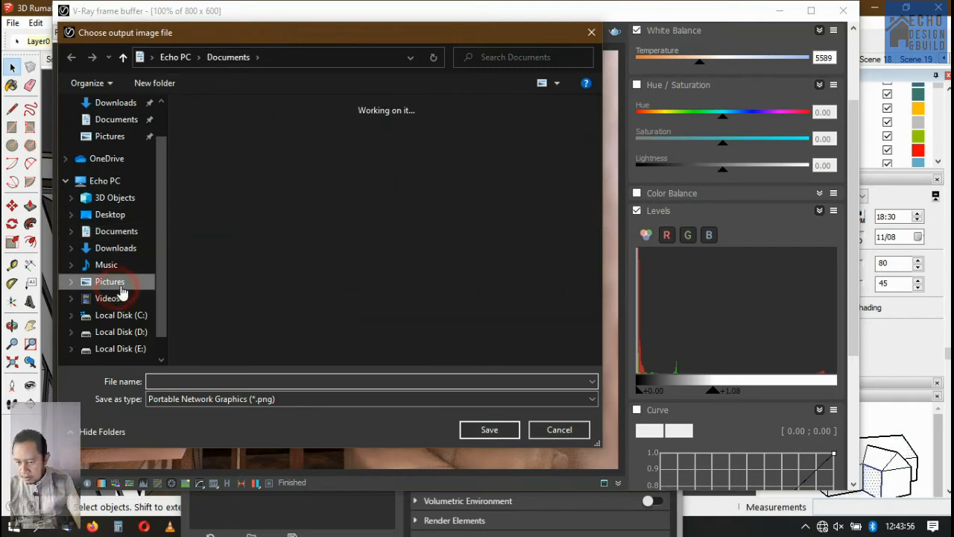
left_click(322, 399)
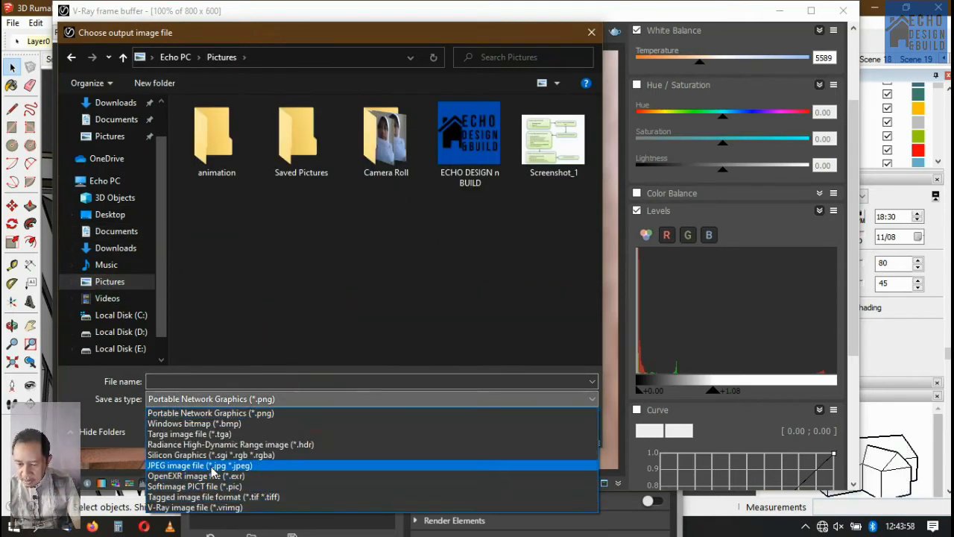
left_click(195, 465)
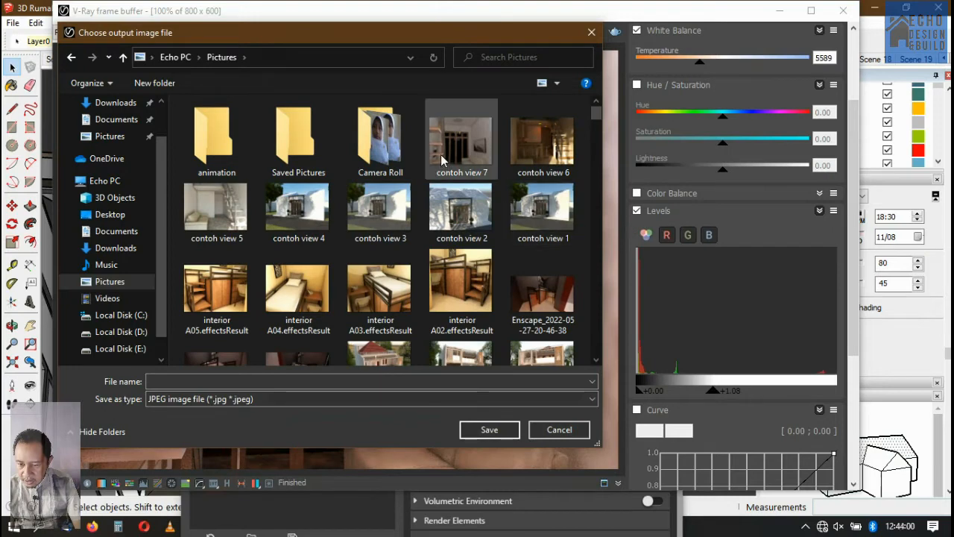
left_click(485, 129)
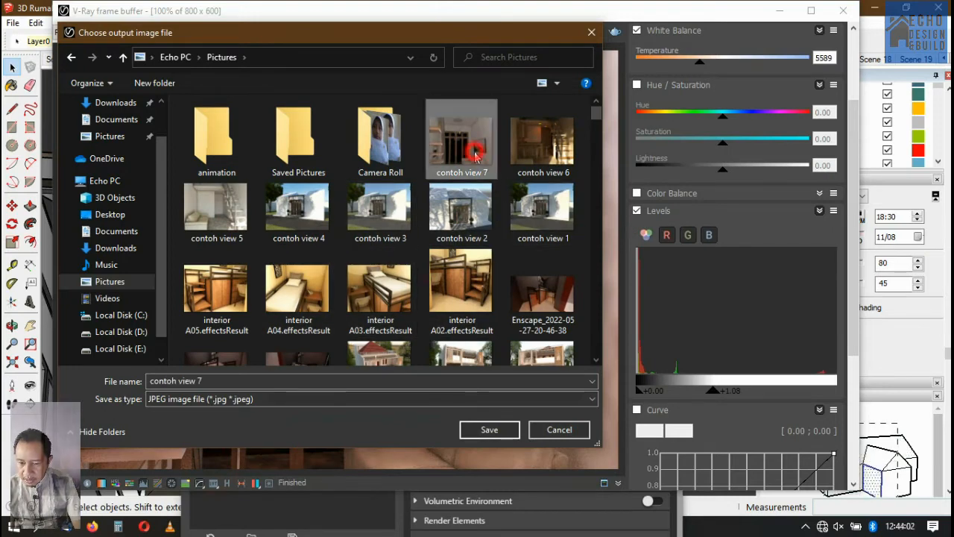
left_click(205, 380)
left_click(232, 383)
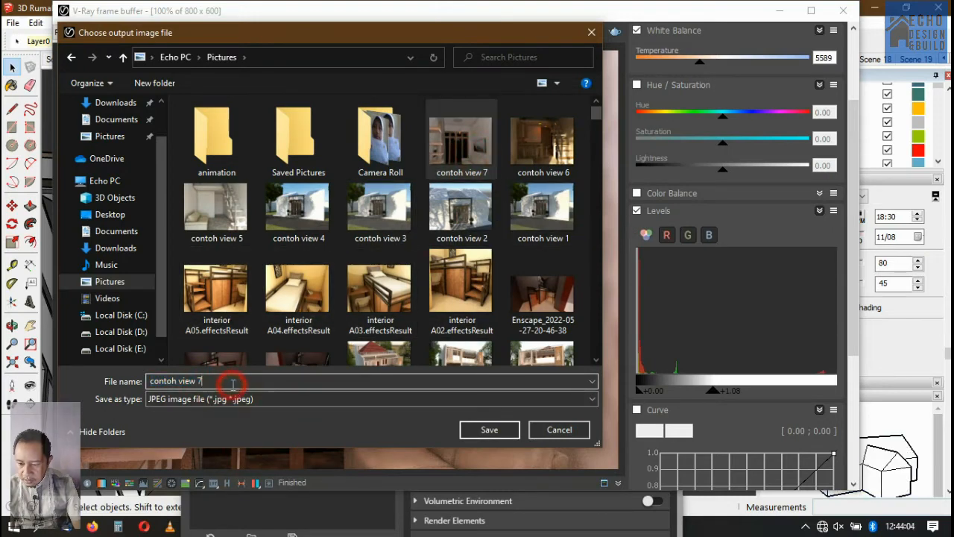
key("BackSpace")
type("8")
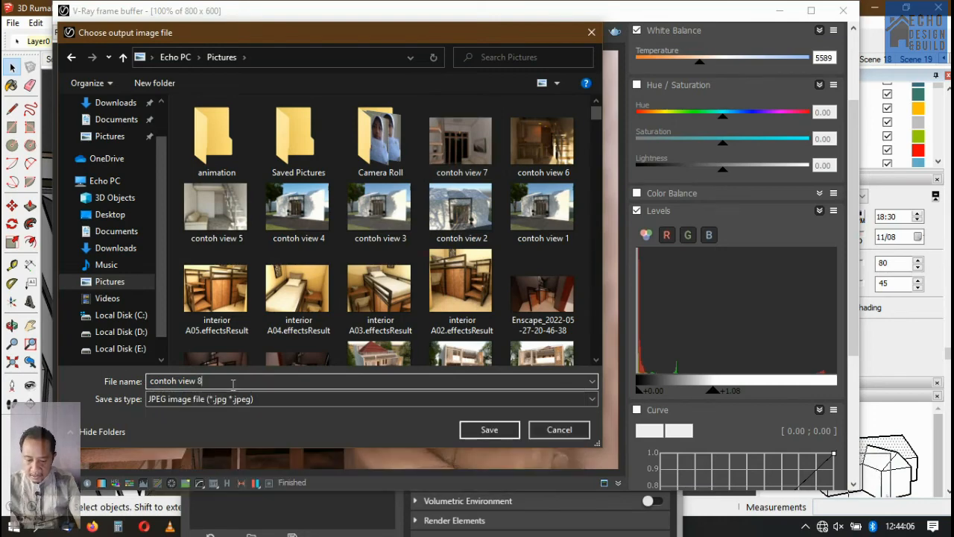
left_click(480, 431)
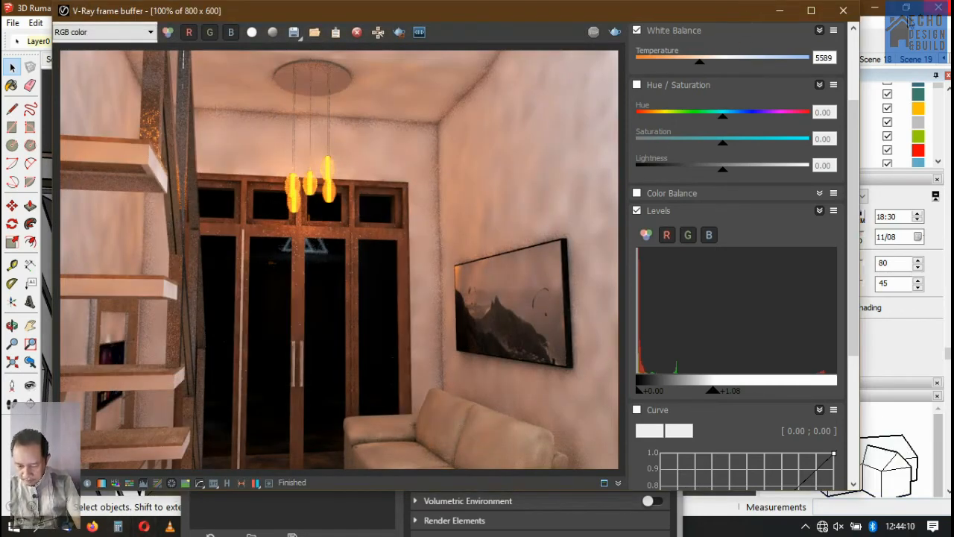
- Switch to File Explorer, open the saved "contoh view 8" image from the Pictures folder, inspect it and close it
left_click(884, 35)
left_click(873, 9)
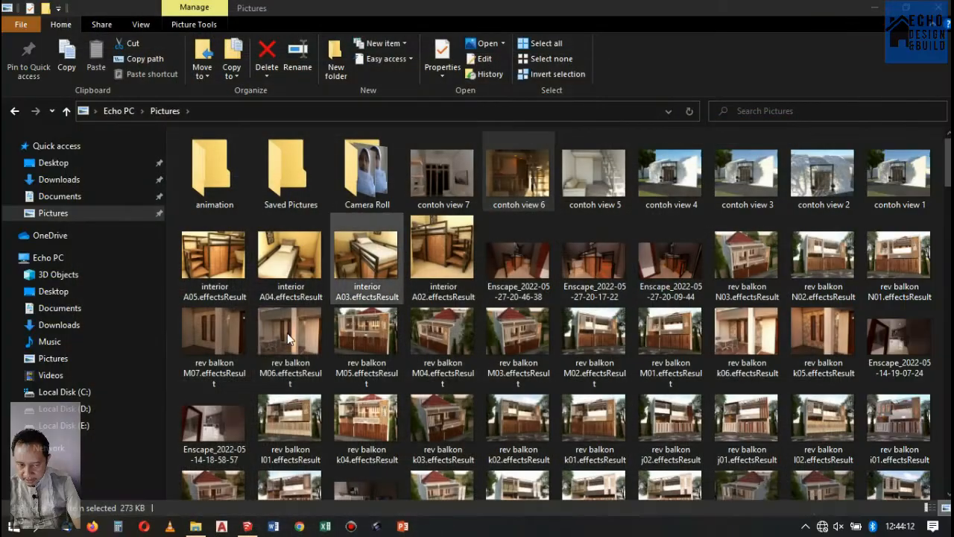
left_click(59, 213)
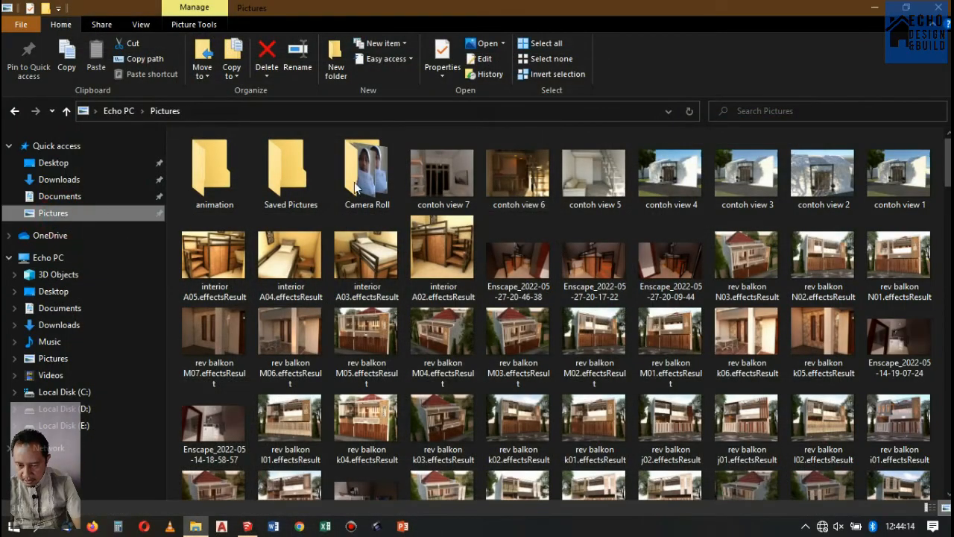
left_click(441, 185)
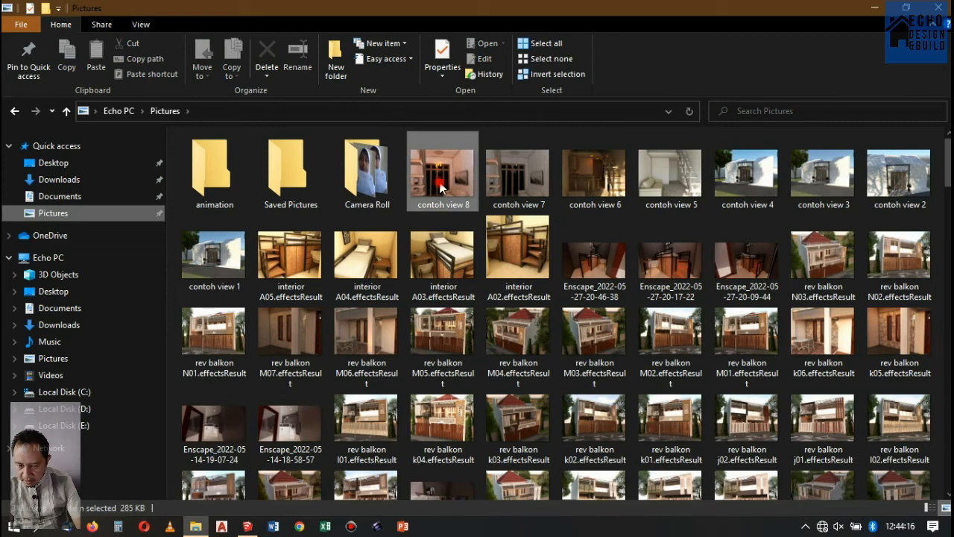
double_click(441, 186)
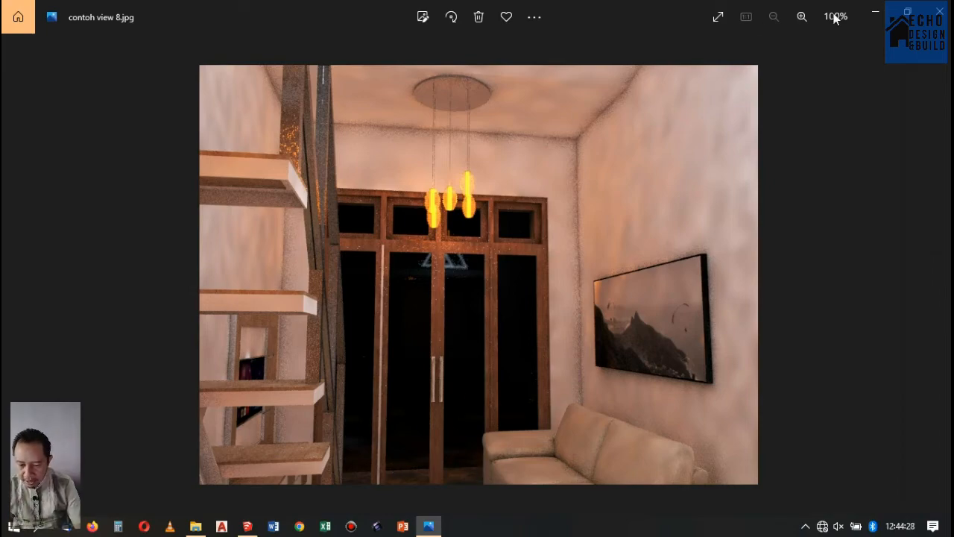
left_click(939, 11)
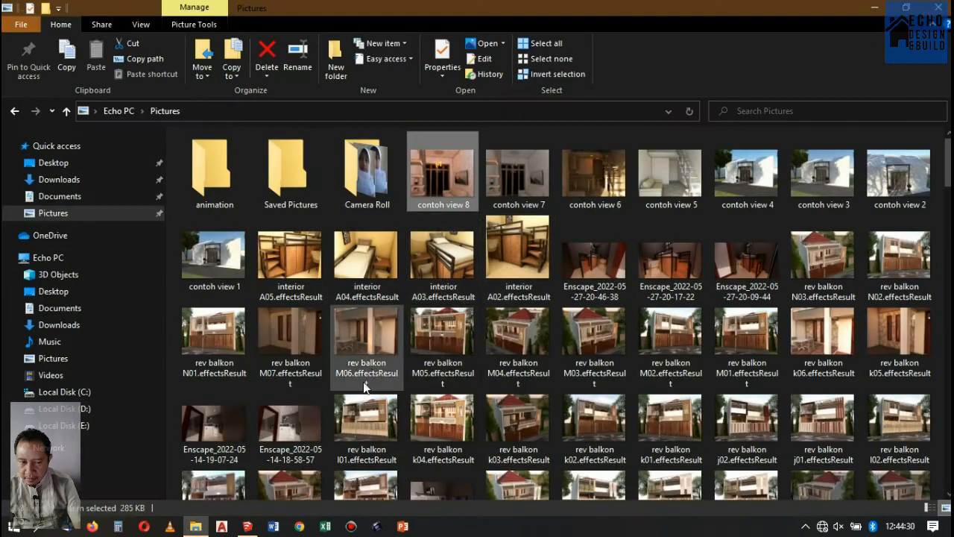
- Return to SketchUp, close the V-Ray frame buffer and move the Asset Editor so all its render settings are in view
left_click(248, 526)
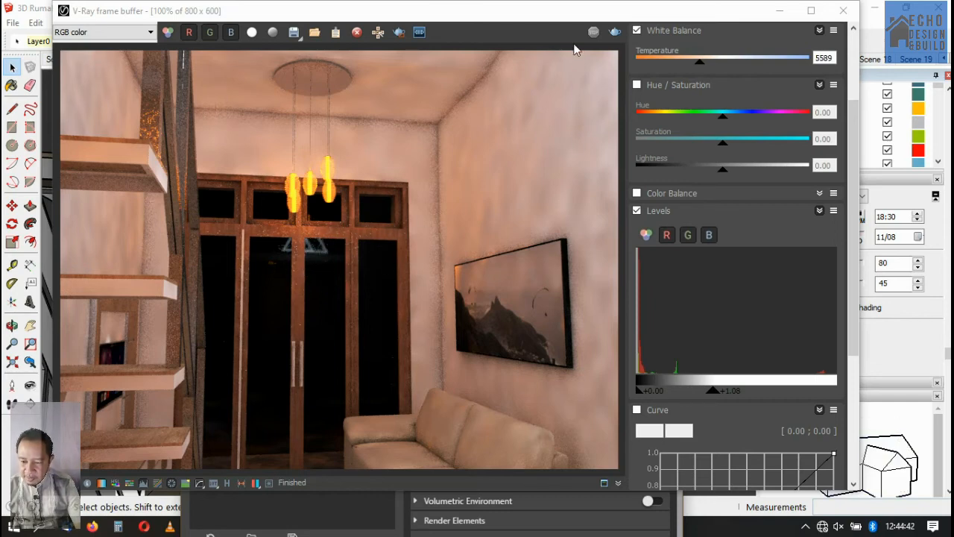
left_click(843, 10)
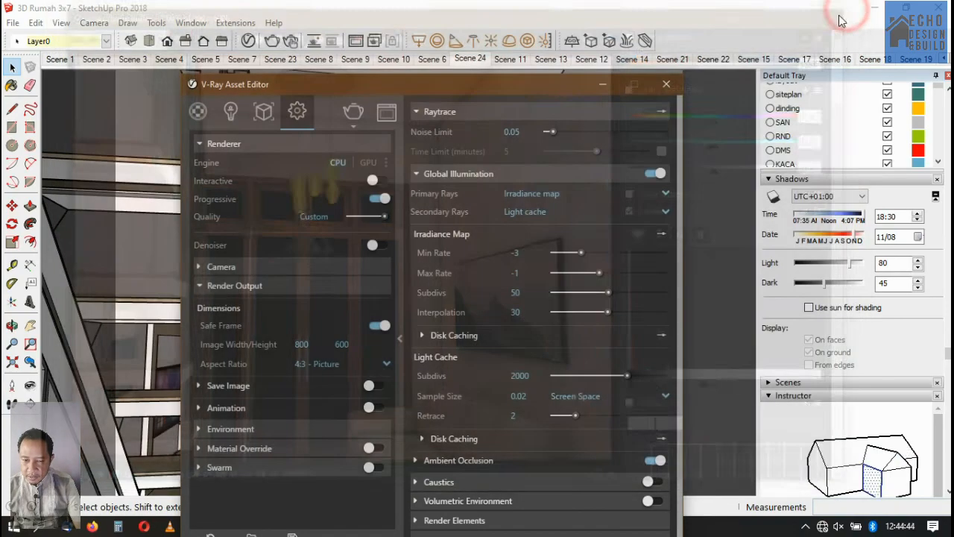
left_click_drag(498, 91, 502, 34)
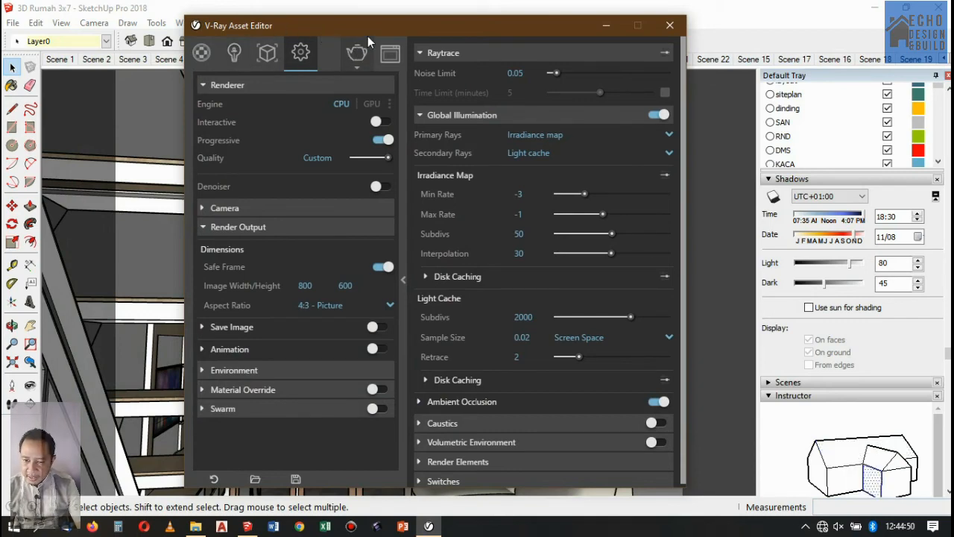
left_click(403, 29)
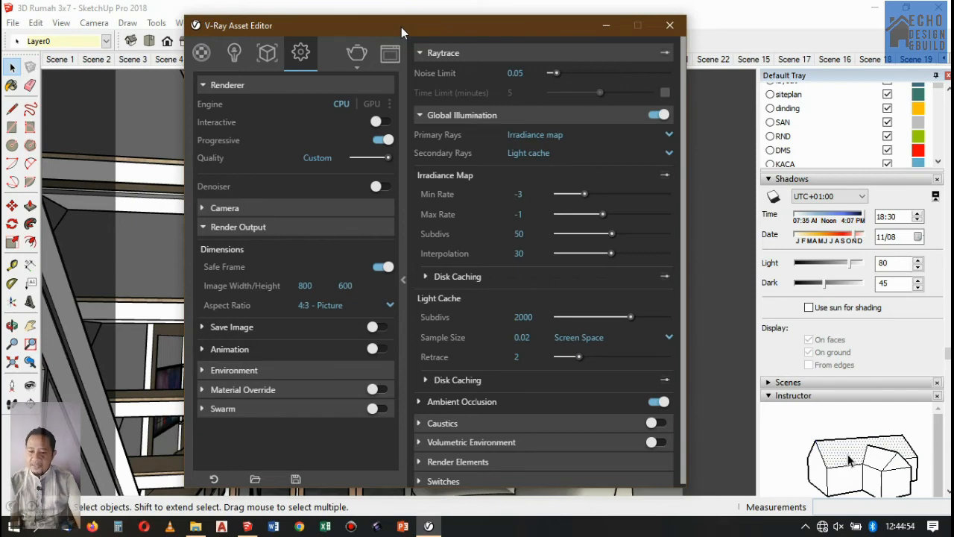
mouse_move(401, 26)
left_mouse_down()
mouse_move(442, 33)
mouse_move(415, 25)
left_mouse_up()
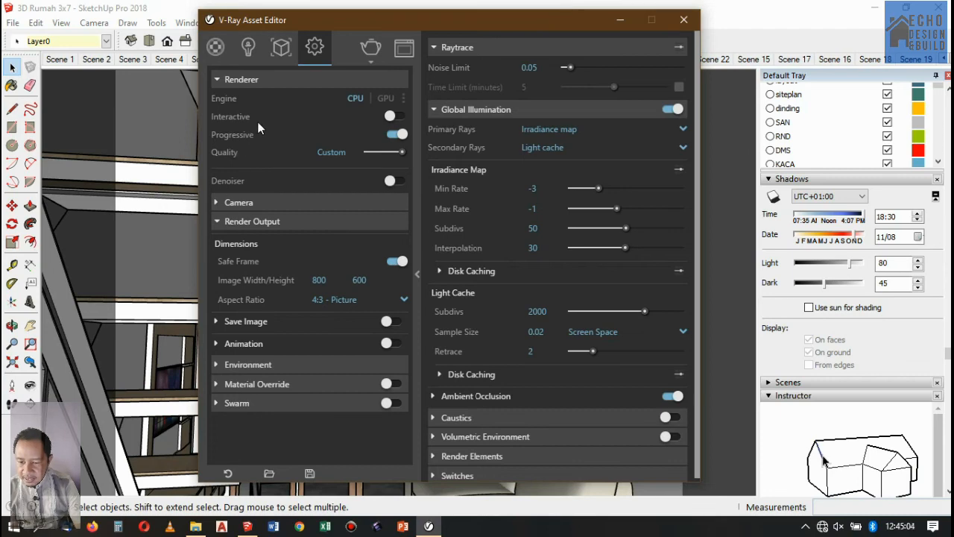
- Run the render quality through High, Medium and Low, set it to Very High, and close the Asset Editor
left_click(394, 154)
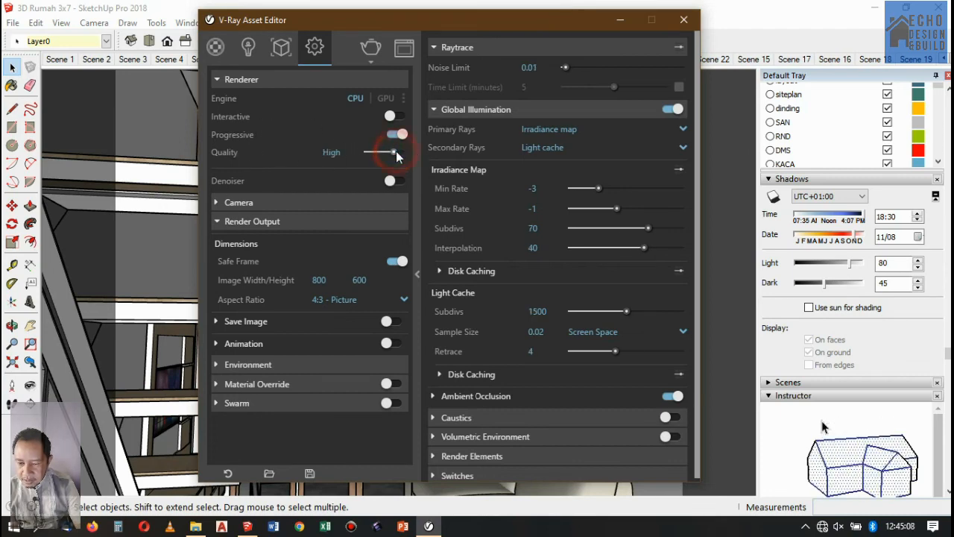
left_click(384, 153)
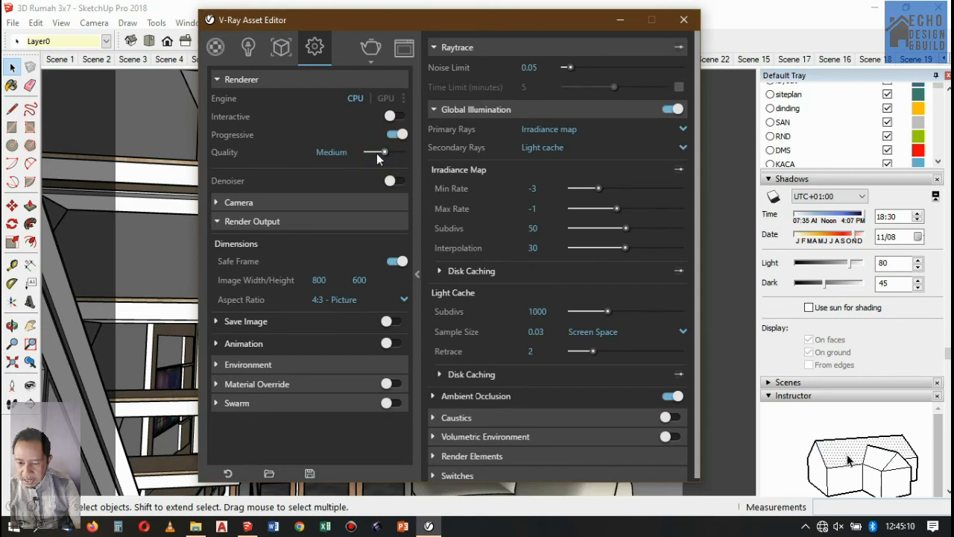
left_click(375, 153)
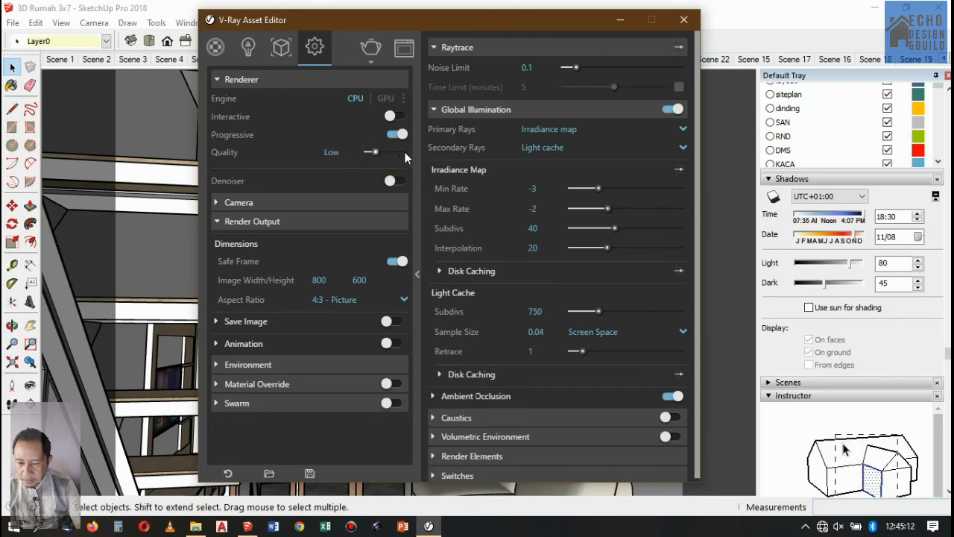
left_click(403, 152)
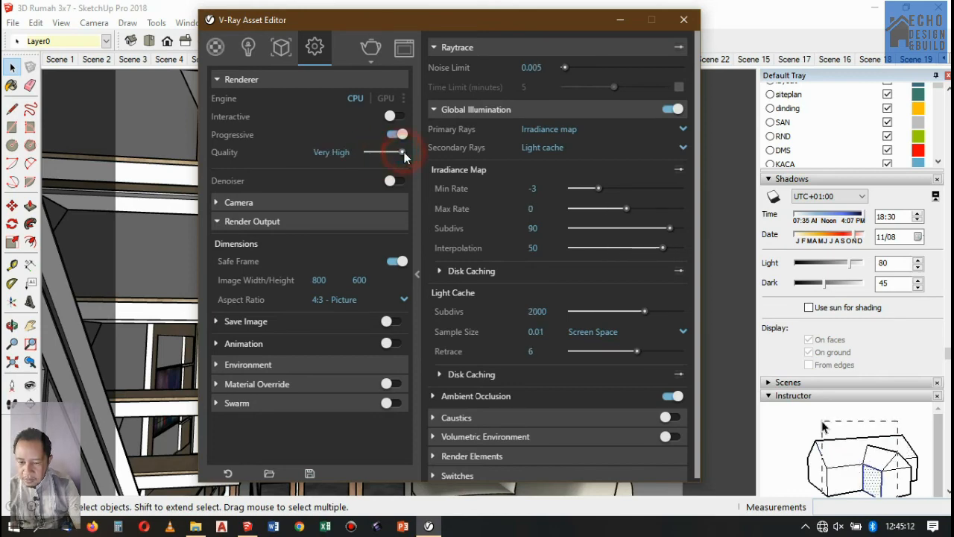
left_click(683, 20)
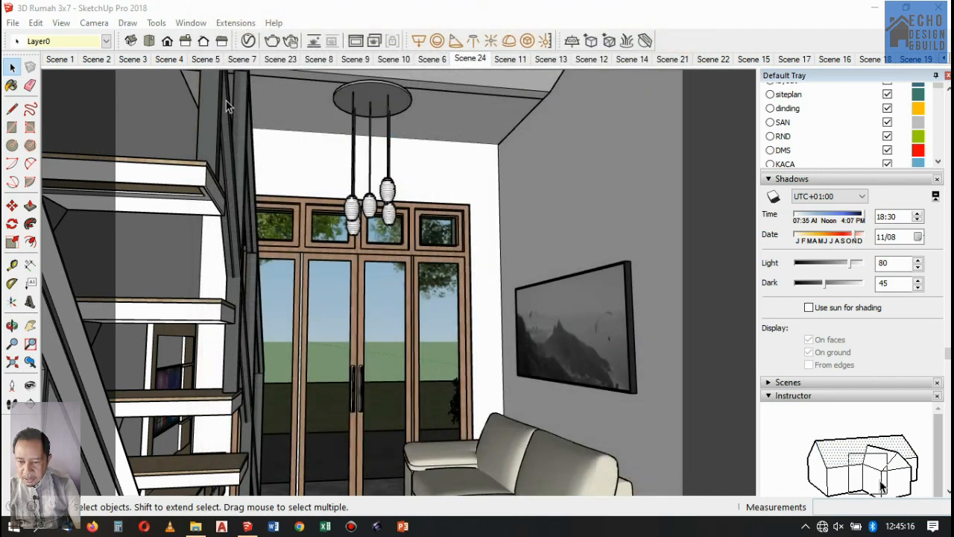